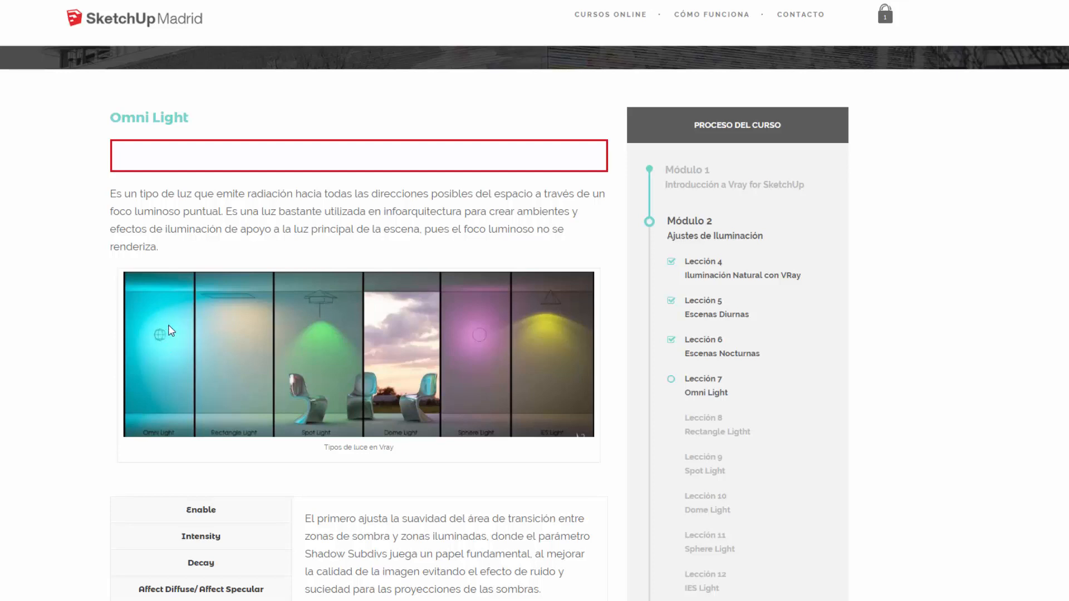
Read through the Omni Light lesson's parameter descriptions, from Enable and Intensity to Shadow Radius / Shadow Subdivs.
scroll(172, 333, "down", 2)
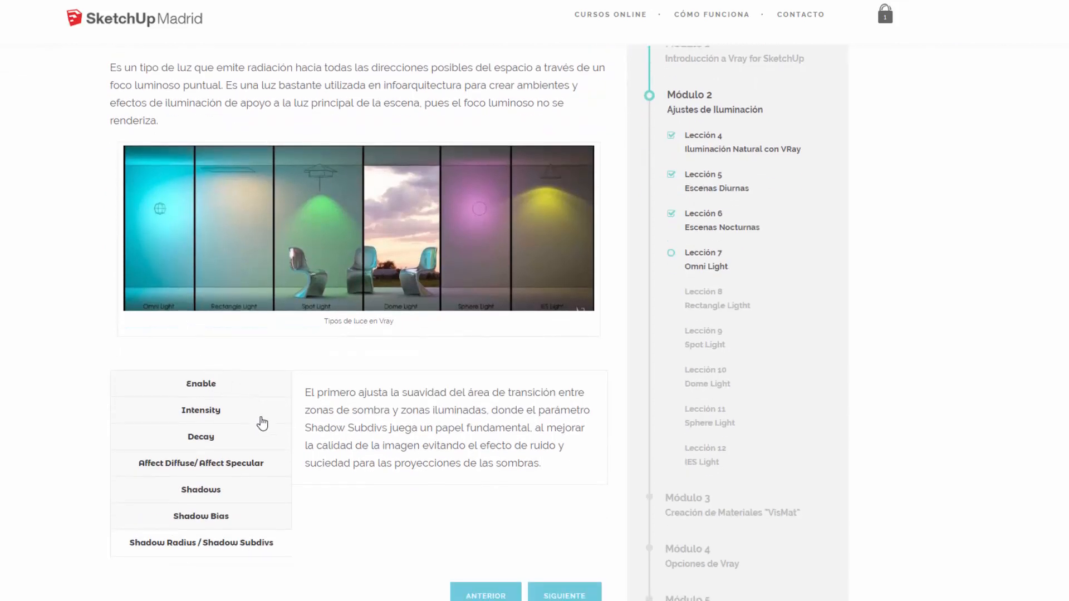
scroll(263, 422, "down", 1)
left_click(270, 327)
left_click(261, 347)
left_click(255, 373)
left_click(254, 403)
left_click(250, 427)
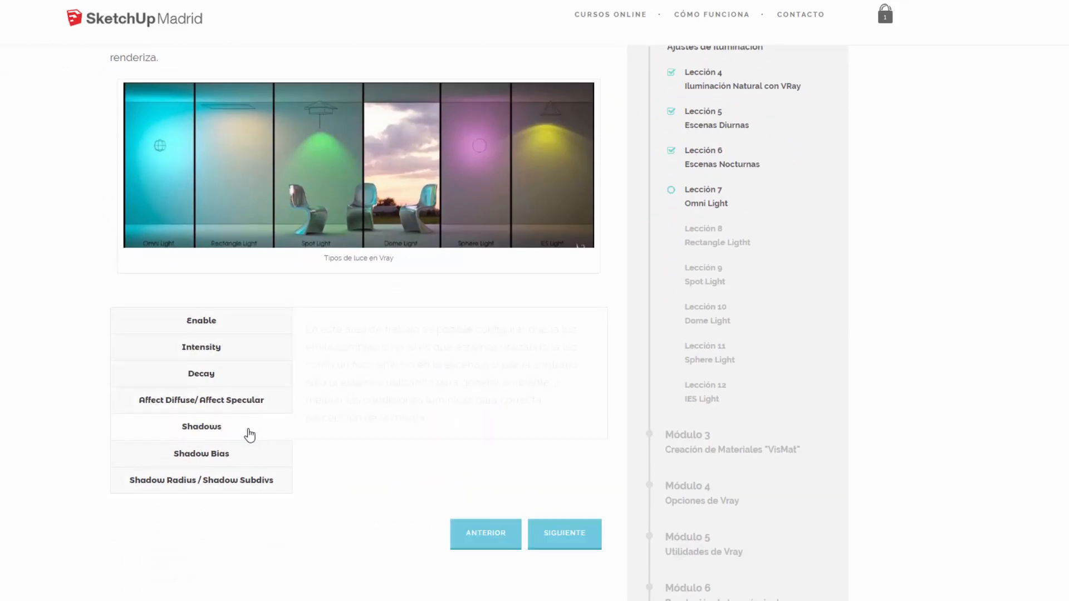
left_click(250, 460)
left_click(246, 483)
left_click(253, 331)
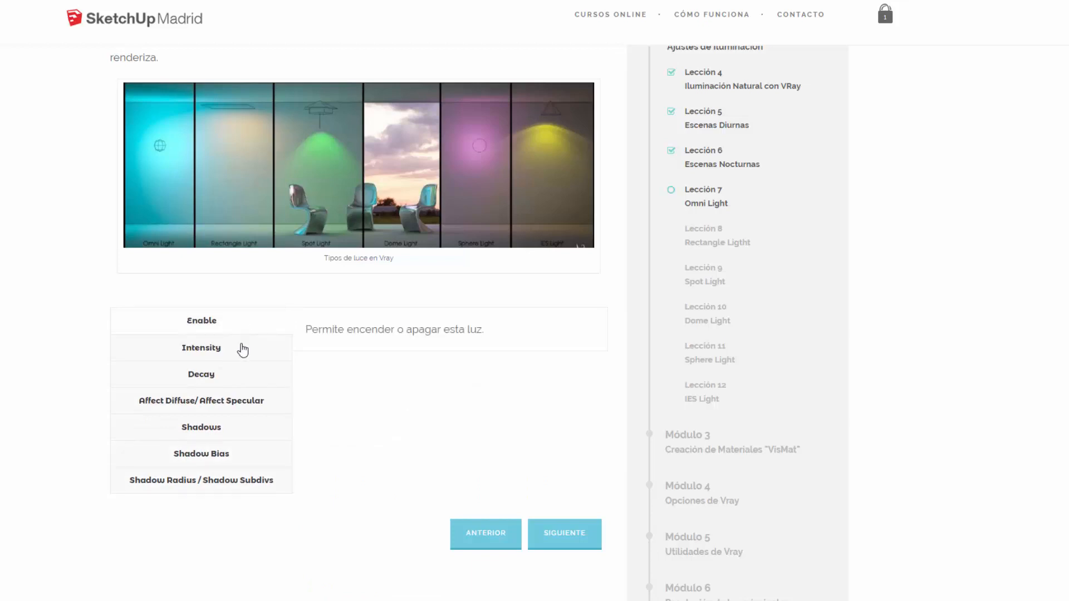
left_click(235, 354)
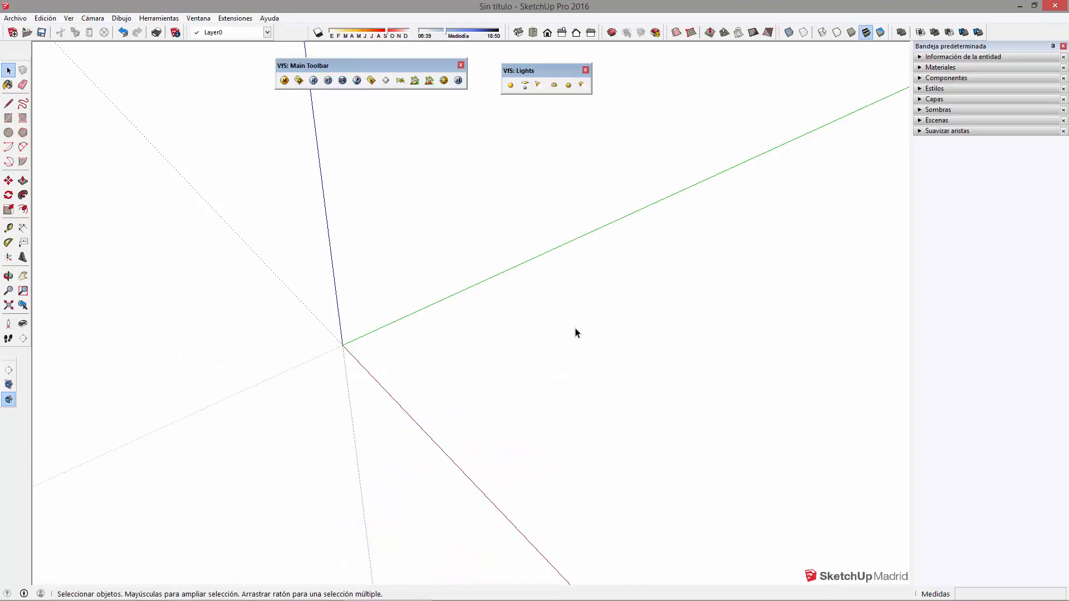
In V-Ray's Environment options, switch GI (skylight) and the reflection/refraction background on and back off, and close the option editor.
left_click(299, 80)
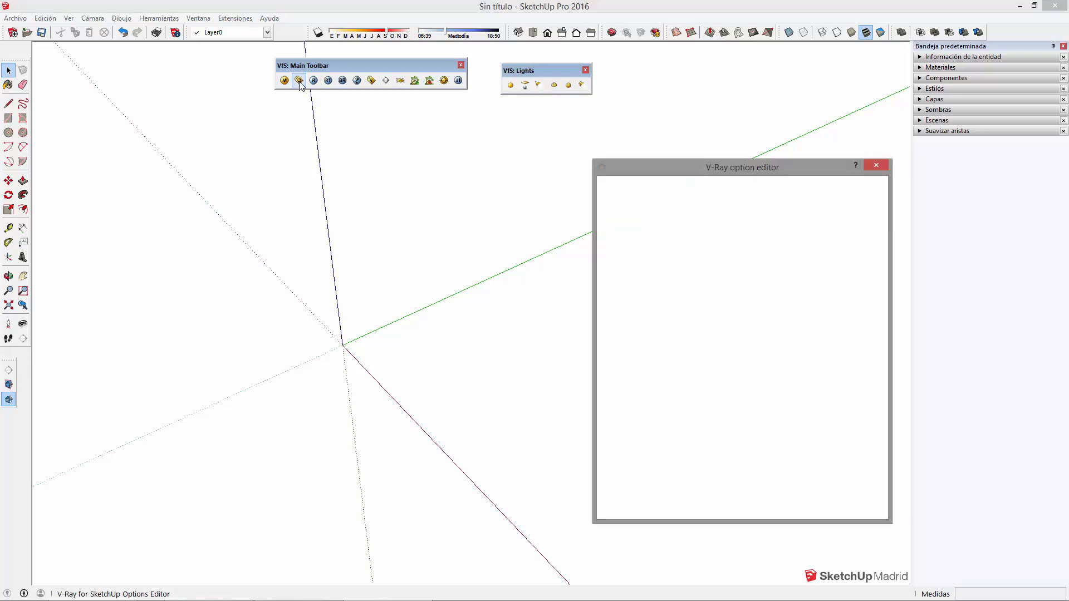
left_click(785, 252)
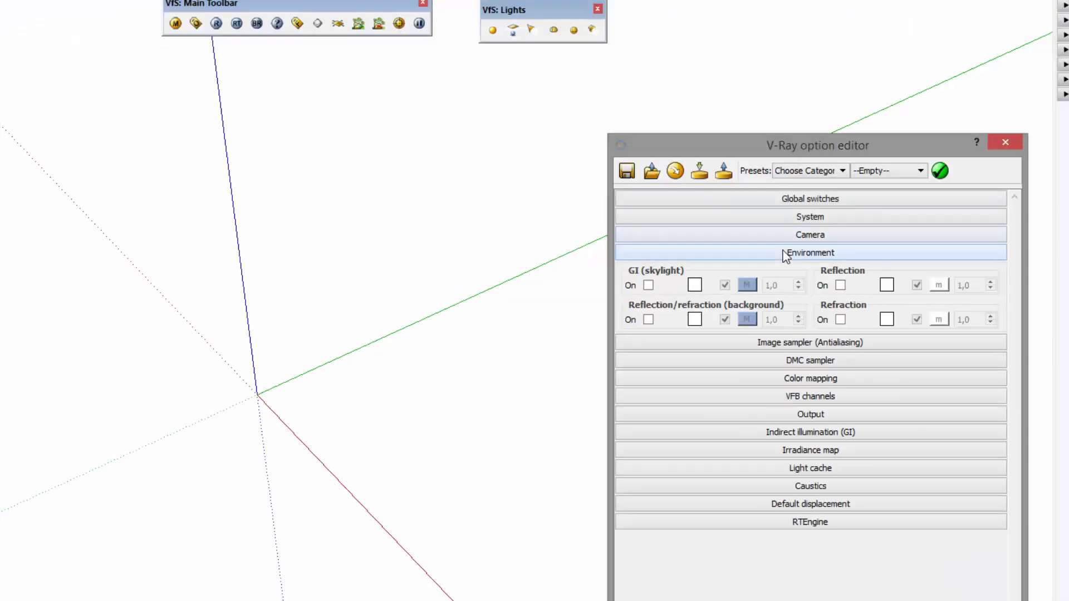
left_click(814, 251)
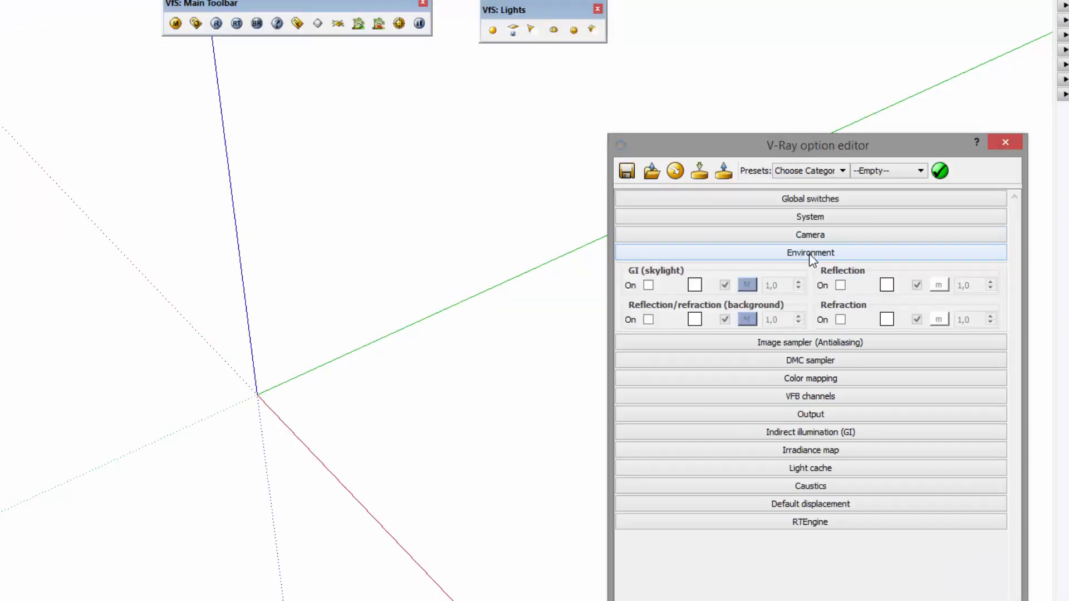
left_click(648, 286)
left_click(648, 319)
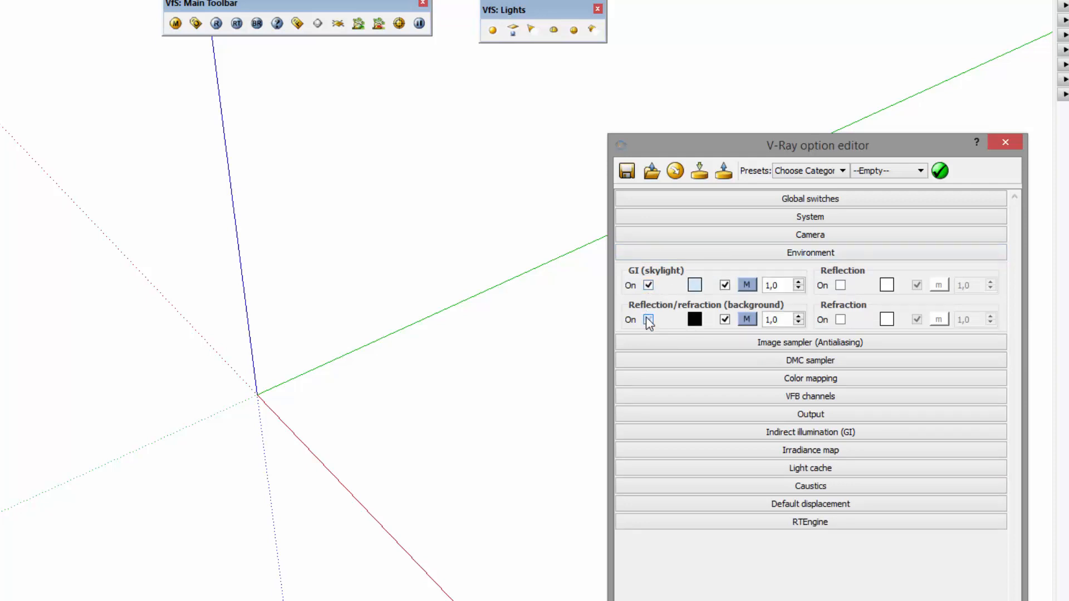
left_click(648, 319)
left_click(649, 285)
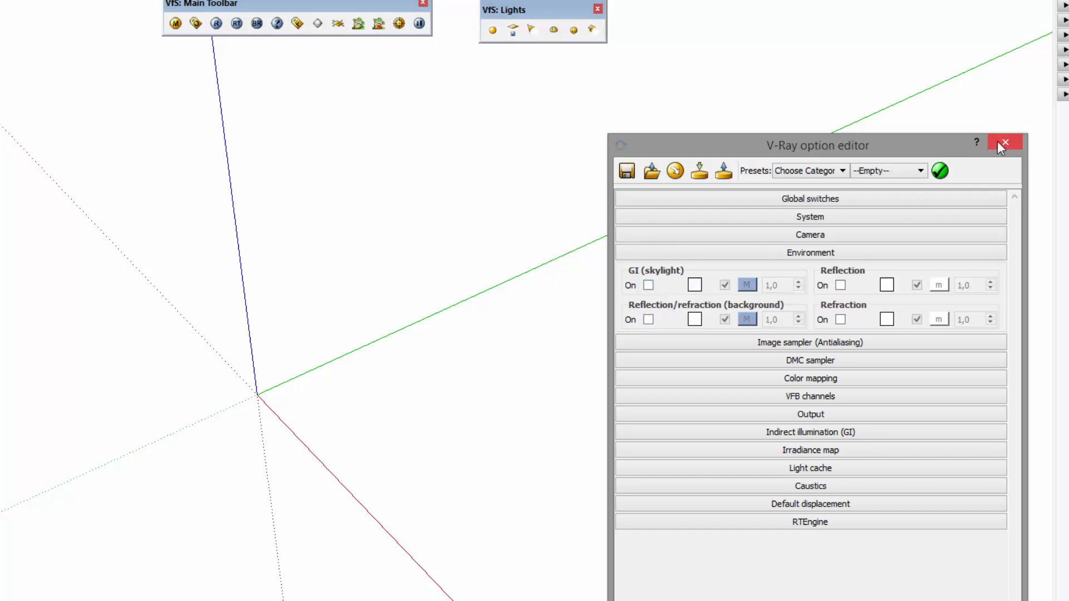
left_click(1000, 143)
Render the empty scene with V-Ray and close the frame buffer after checking it.
left_click(216, 23)
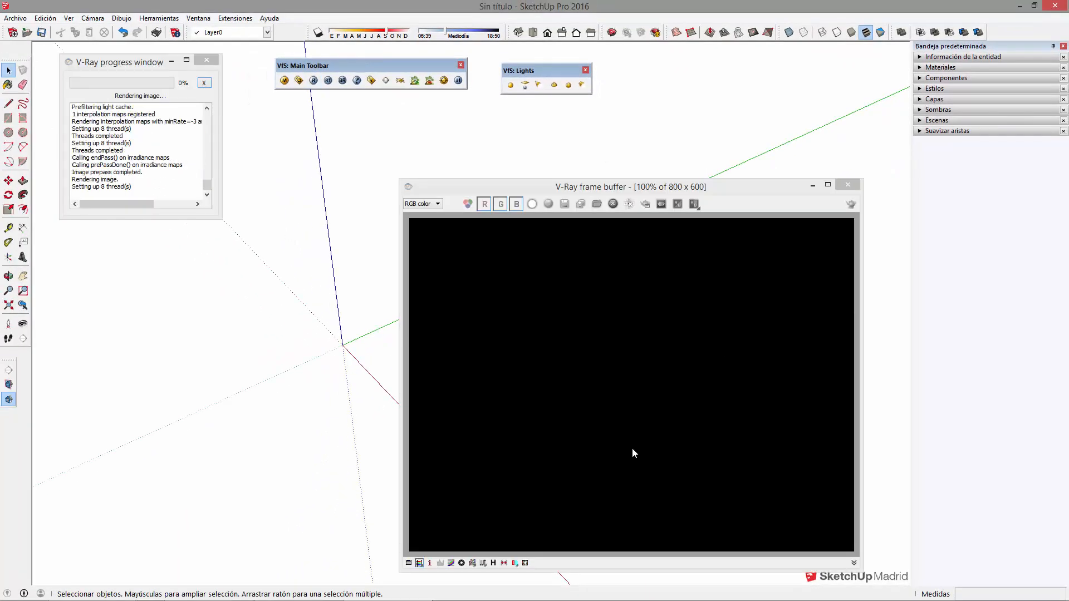
left_click_drag(626, 192, 592, 165)
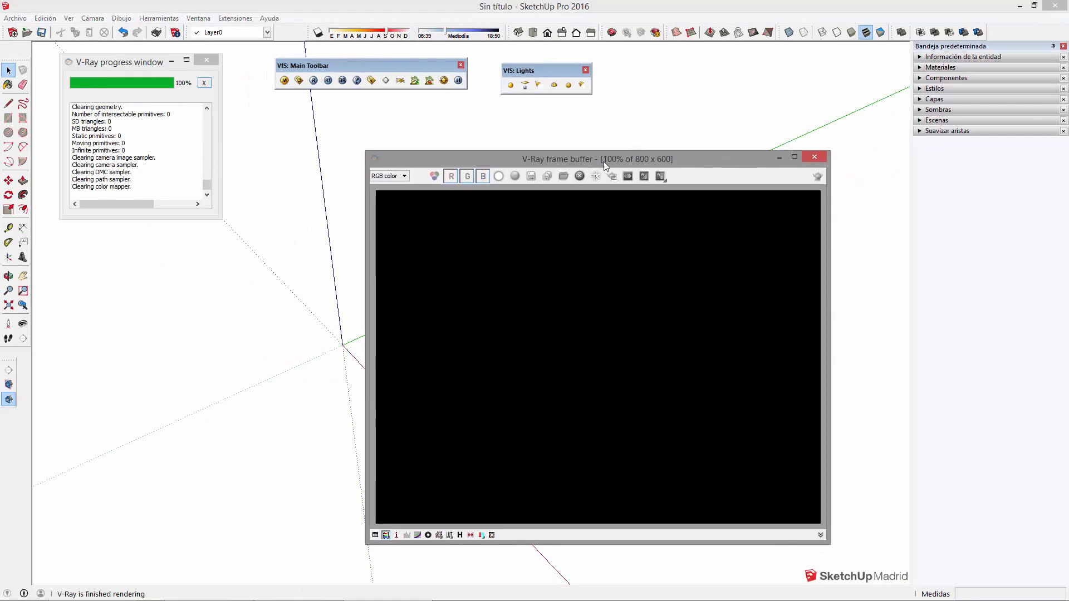
left_click(814, 159)
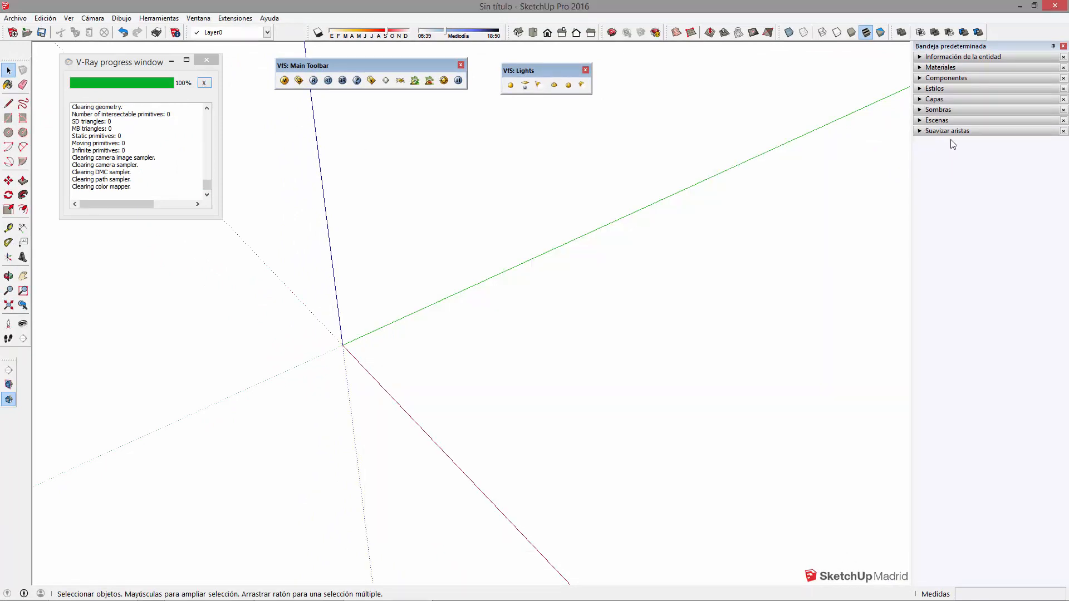
Search the component library for "panton" and place the Panton Chair Classic near the origin by the green axis.
left_click(926, 79)
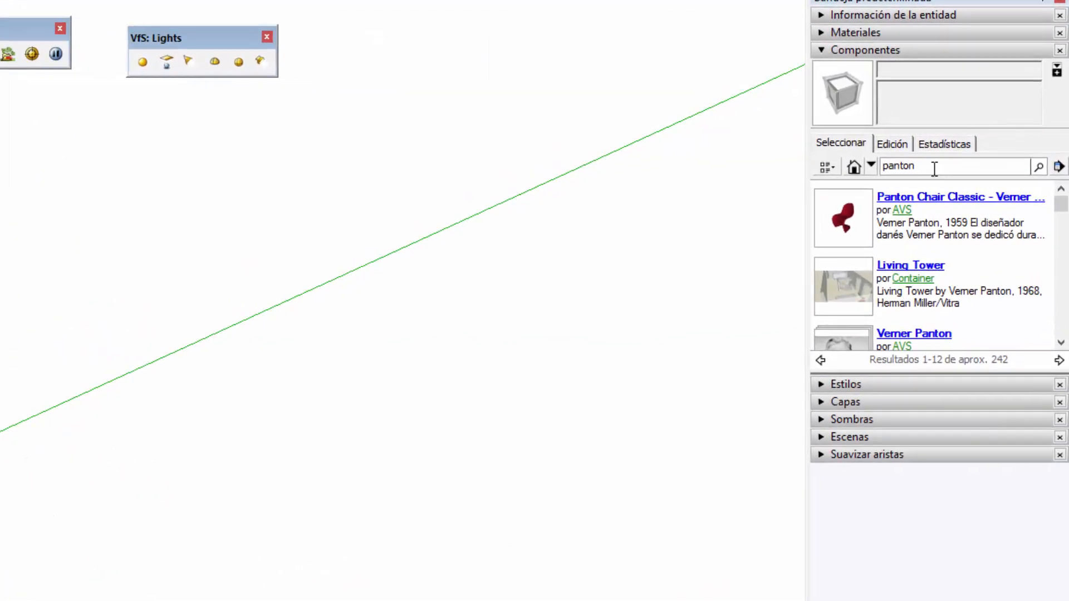
type("pan")
key("Return")
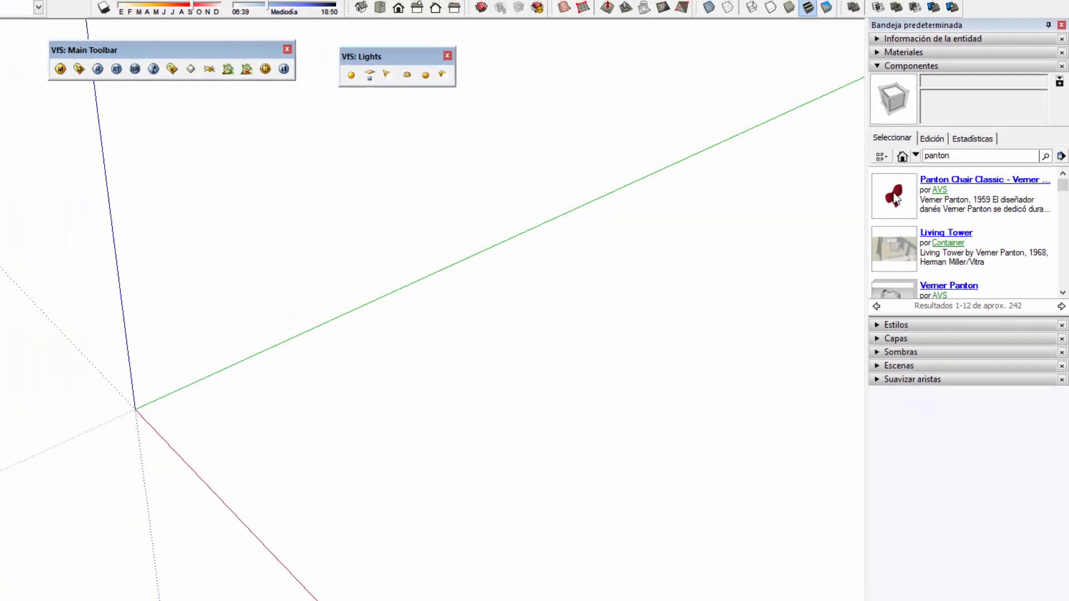
left_click(893, 192)
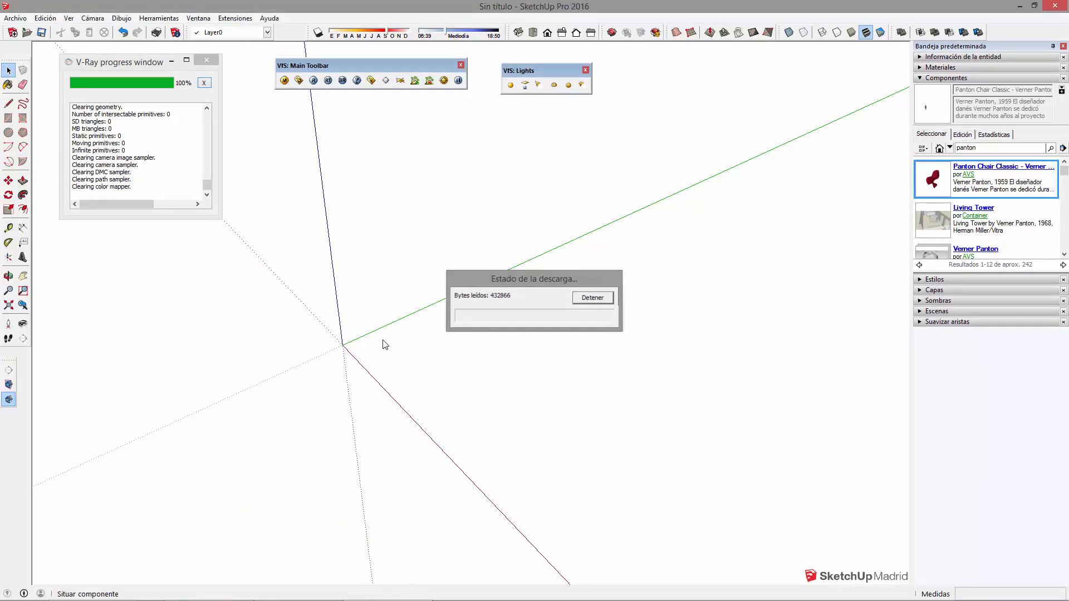
left_click(367, 338)
Make a rotated copy of the Panton chair beside the original using the Rotate tool.
middle_click_drag(368, 337, 462, 287)
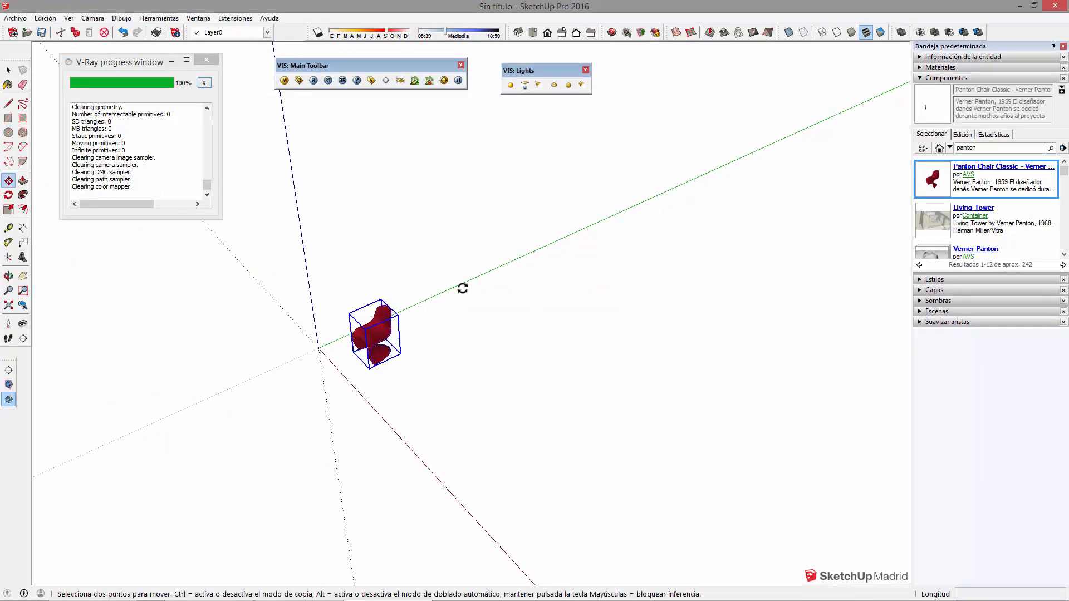
left_click(463, 279)
scroll(478, 347, "up", 1)
scroll(477, 347, "up", 1)
key("q")
key("ctrl")
left_click(489, 370)
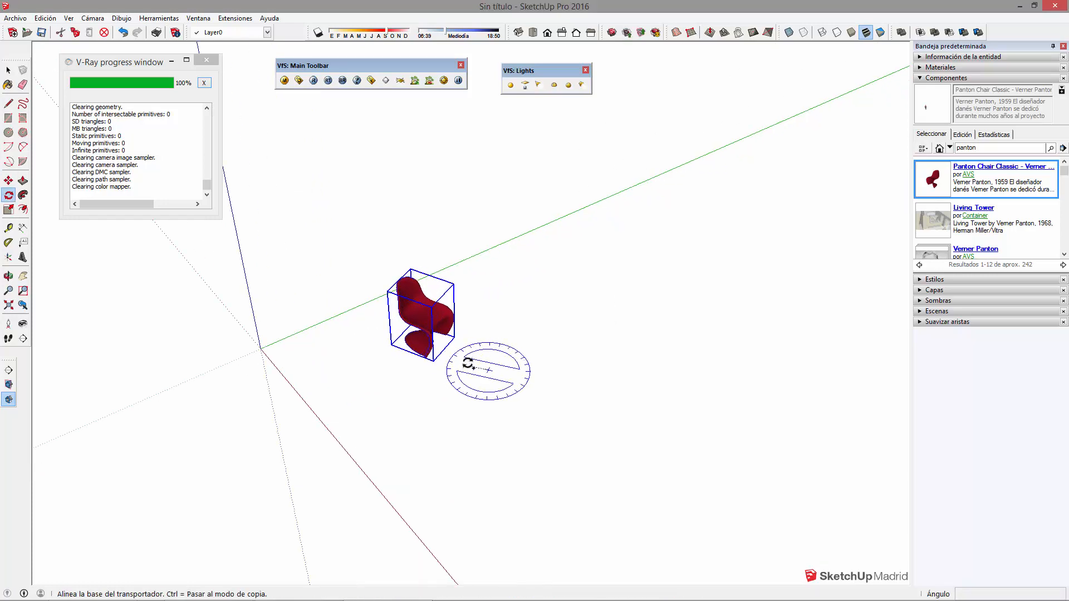
left_click(473, 357)
left_click(502, 343)
middle_click_drag(485, 360, 387, 286)
key("space")
left_click(455, 385)
Draw a large floor rectangle on the ground around and beneath both chairs.
middle_click_drag(440, 338, 555, 413)
key("r")
left_click(433, 453)
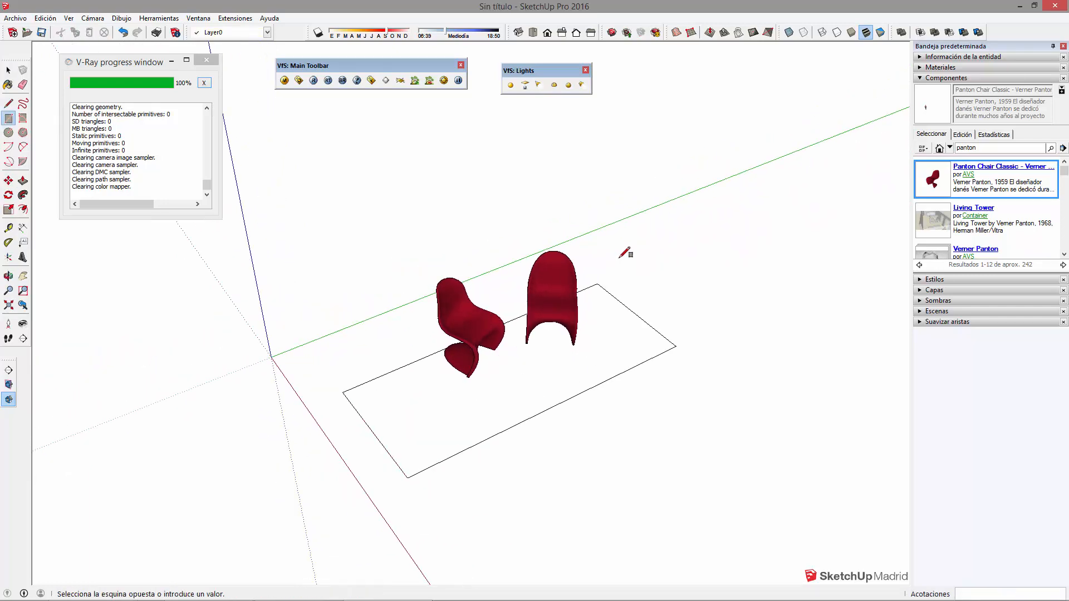
left_click(635, 199)
Push/Pull the floor rectangle upward into a box taller than the chairs.
middle_click_drag(635, 198, 578, 350)
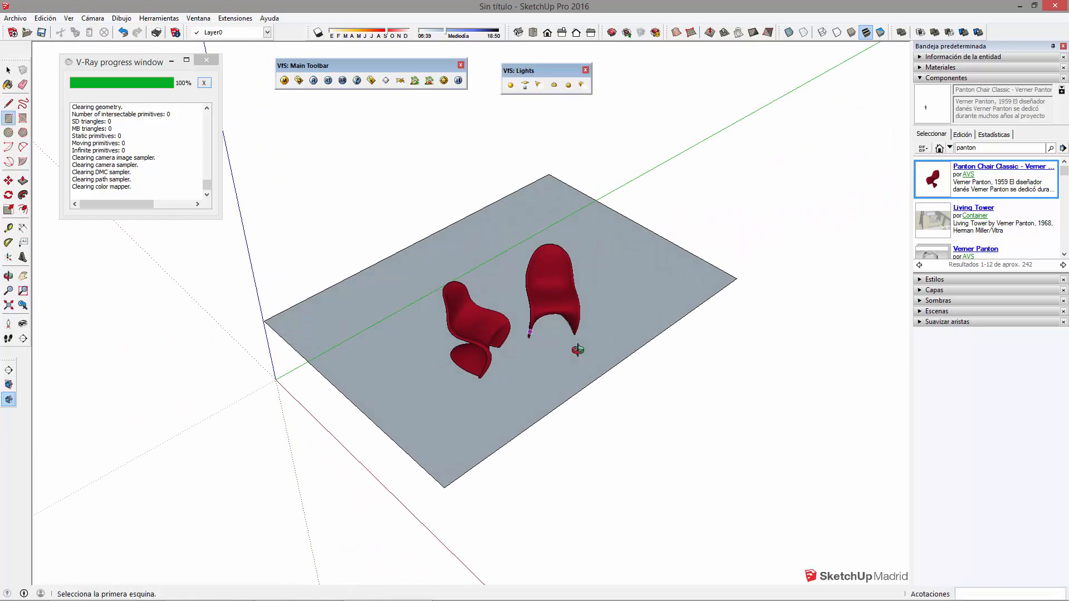
key("p")
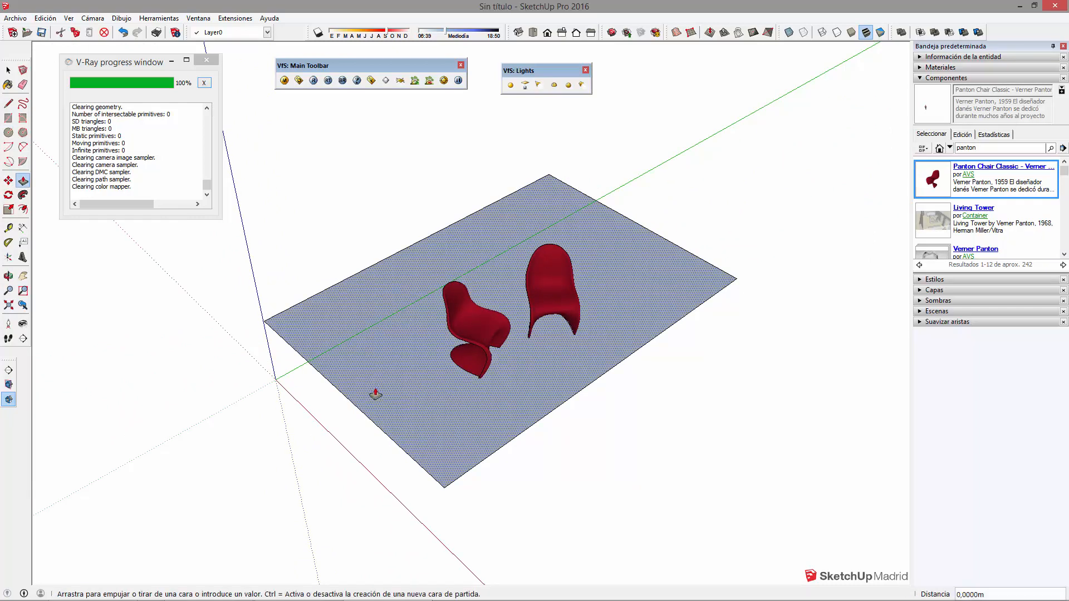
left_click(375, 394)
left_click(386, 203)
Erase the box's surplus edges and faces so that only the floor and the wall behind the chairs remain.
key("space")
key("e")
left_click(741, 122)
left_click(761, 189)
left_click(435, 288)
left_click(440, 297)
key("space")
left_click(392, 196)
Select the connected floor and wall and scale them outward at both ends to lengthen the backdrop.
mouse_move(392, 195)
middle_mouse_down()
mouse_move(400, 366)
mouse_move(436, 392)
middle_mouse_up()
triple_click(414, 392)
key("s")
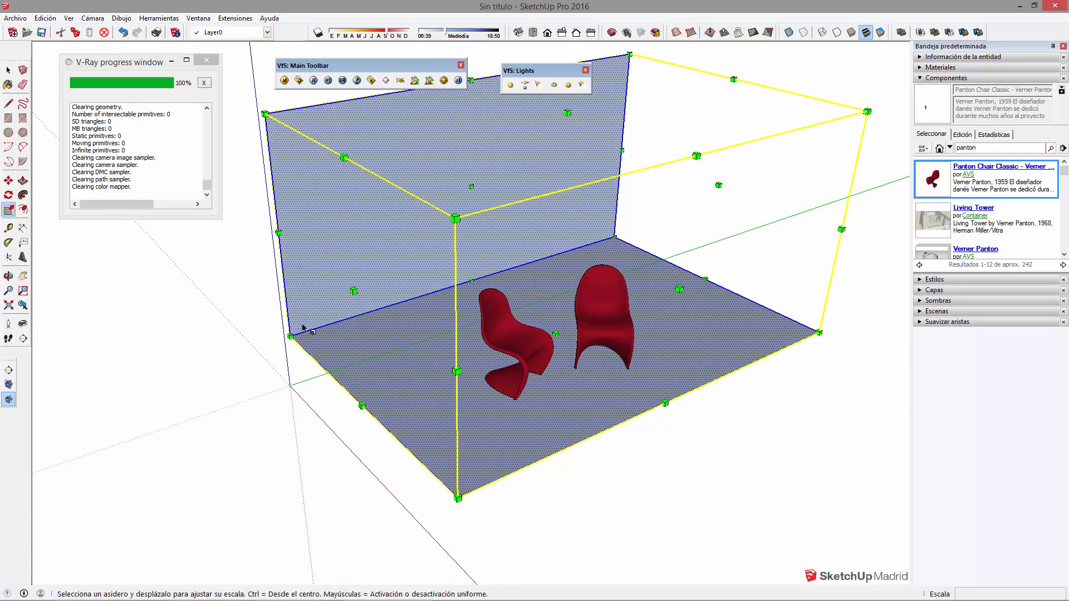
left_click_drag(353, 291, 200, 336)
left_click_drag(718, 185, 801, 161)
key("space")
Move the floor's front edge outward along the red axis to deepen the floor.
left_click(660, 405)
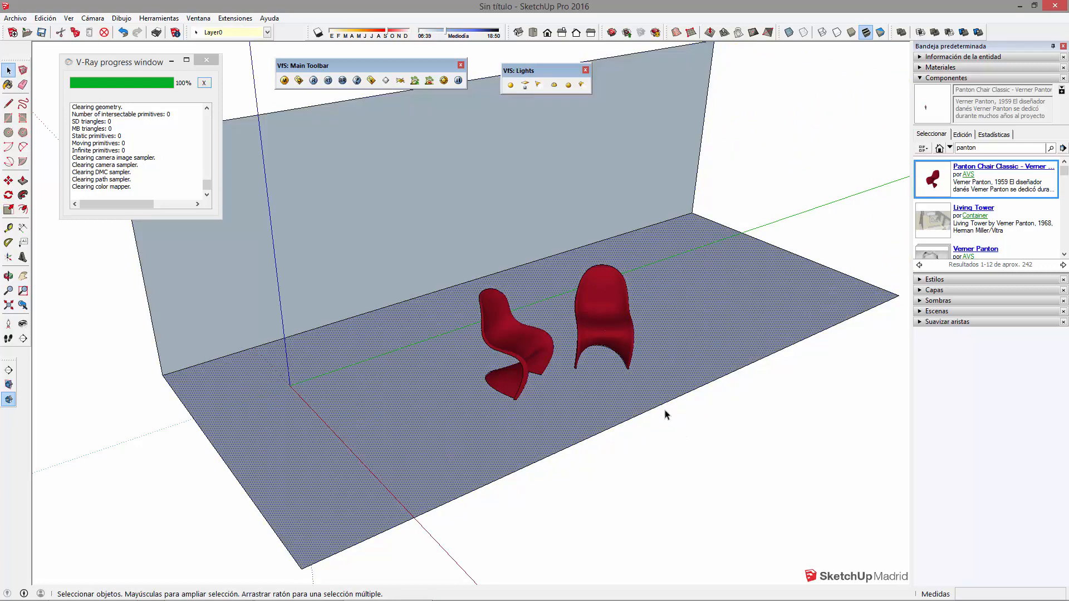
key("s")
key("space")
left_click(670, 401)
key("m")
left_click(697, 420)
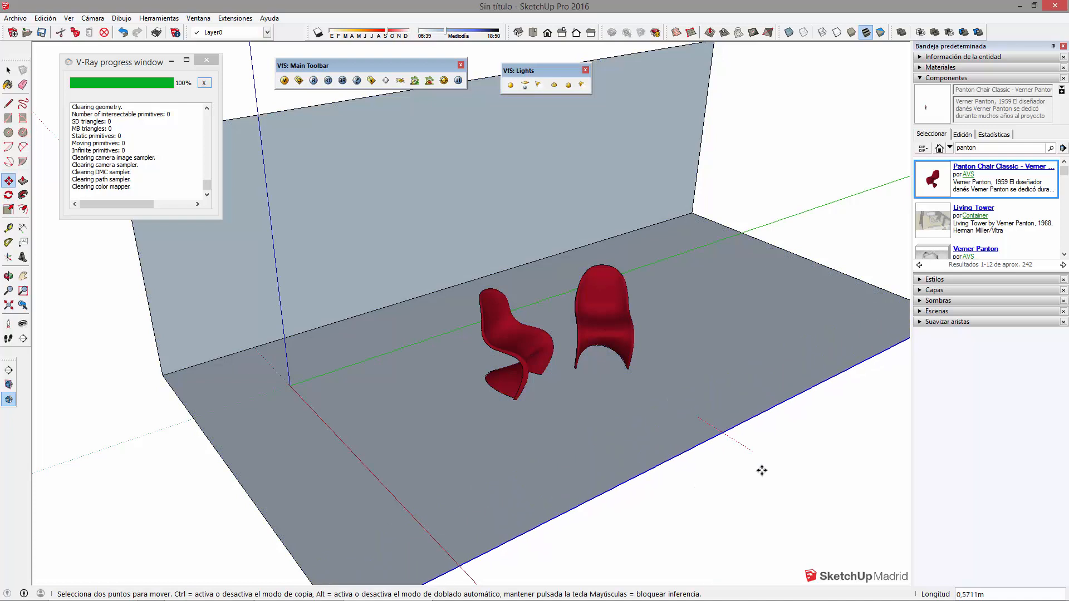
key("space")
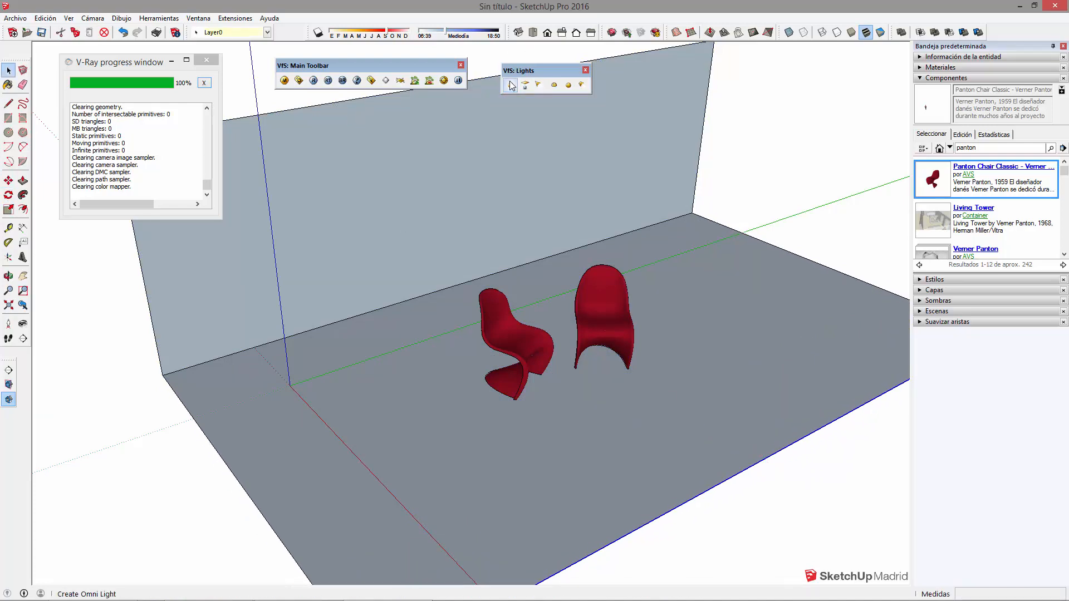
Draw an arc at the end of the backdrop from the wall's edge to the floor's edge, rounding their corner.
middle_click_drag(328, 347, 607, 256)
scroll(292, 453, "up", 3)
key("r")
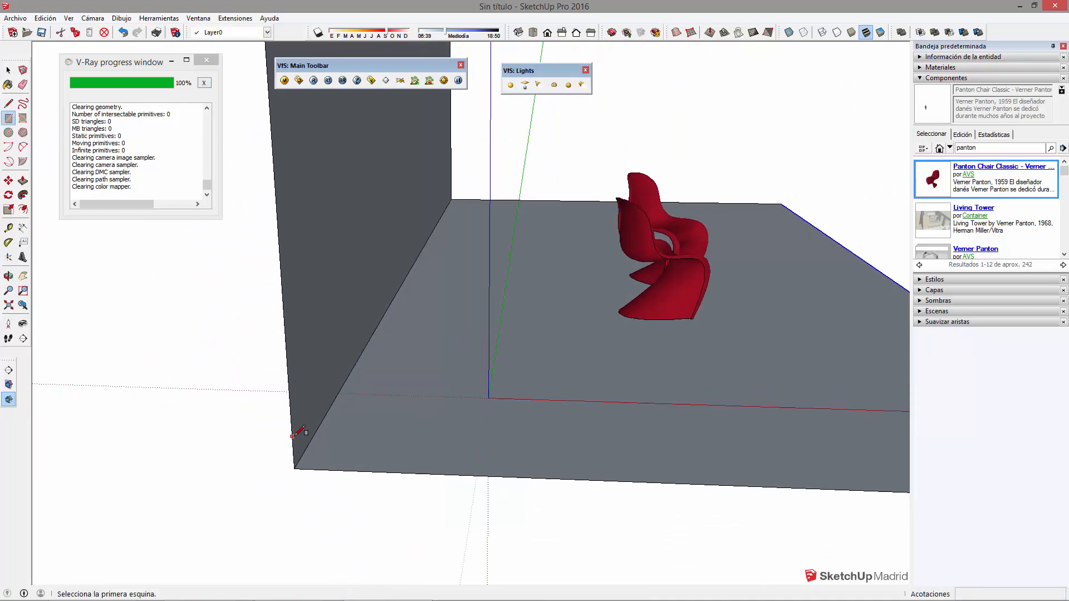
left_click(292, 436)
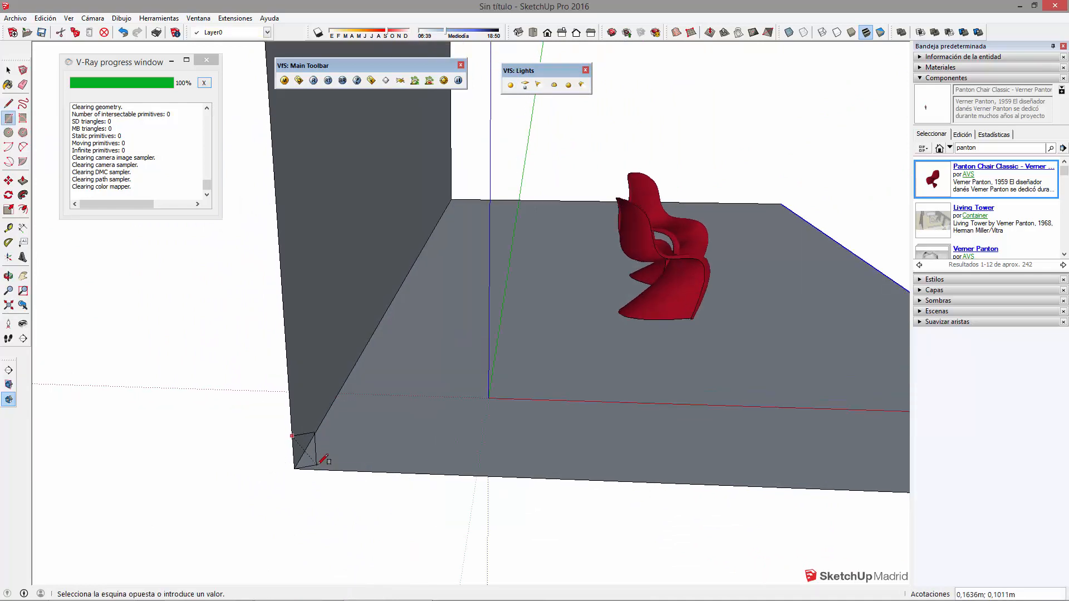
key("a")
left_click(291, 416)
left_click(343, 471)
left_click(320, 461)
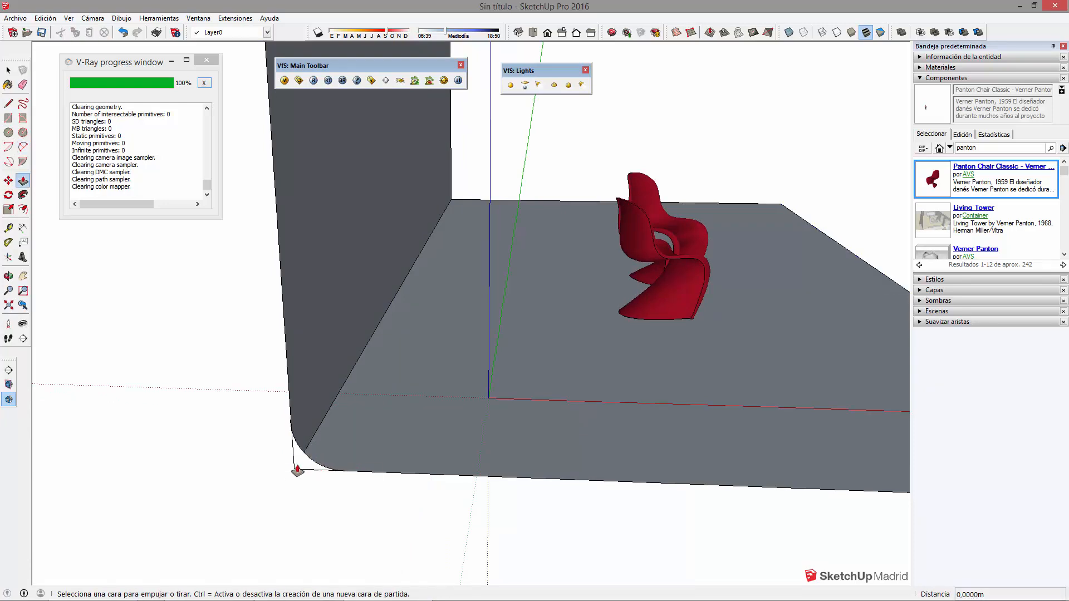
Push/Pull the arc's corner profile along the full length of the backdrop, about 6.99 m, to create a curved transition.
key("p")
left_click(312, 453)
left_click(452, 165)
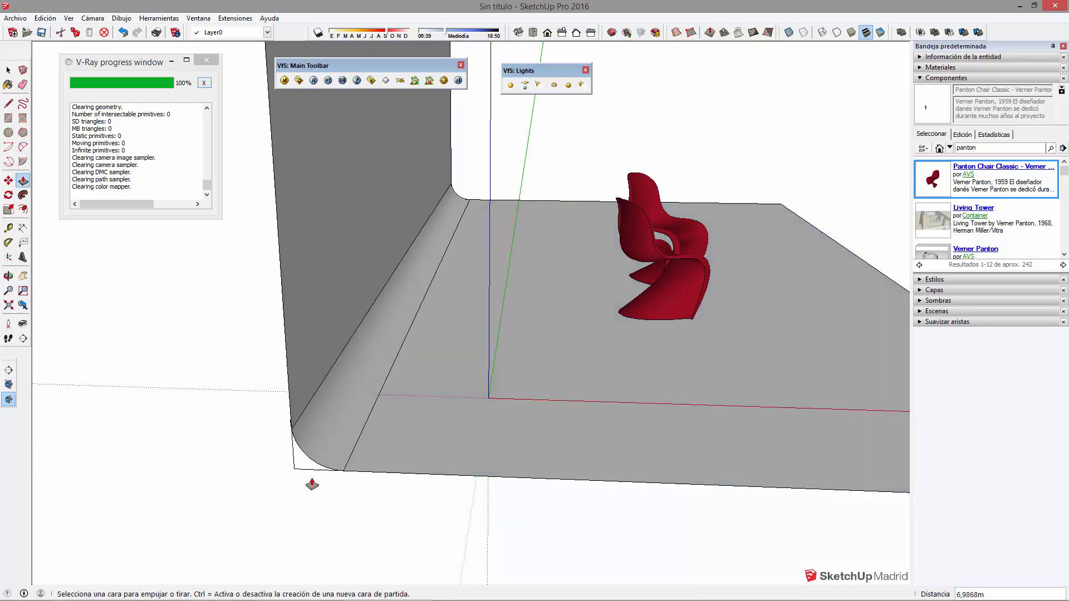
Erase the leftover edges of the original sharp corner behind the curved transition.
key("e")
left_click_drag(296, 468, 309, 465)
middle_click_drag(341, 446, 406, 401)
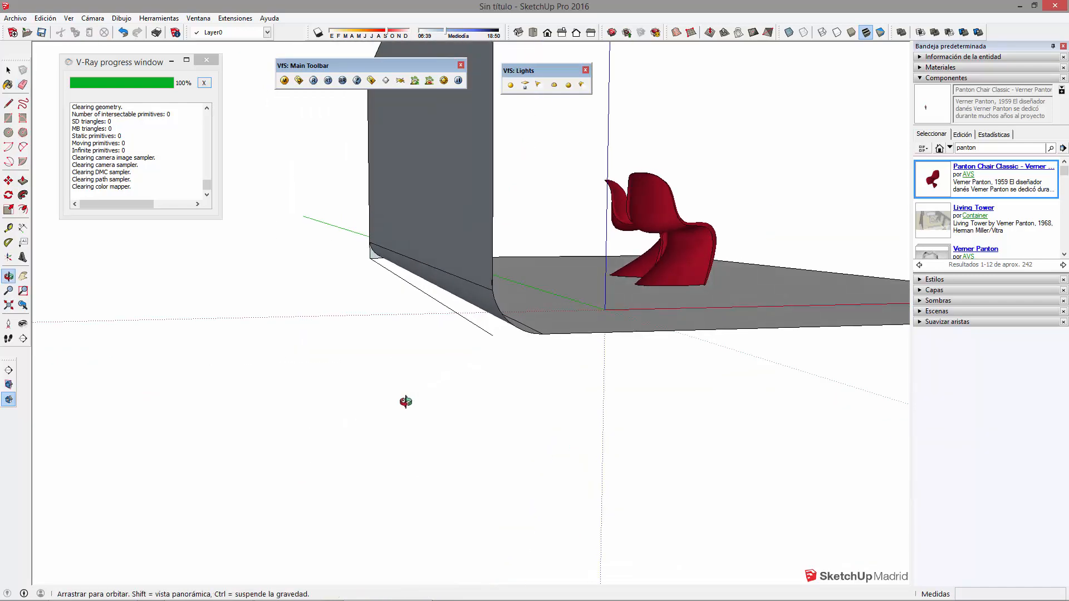
left_click_drag(377, 254, 374, 257)
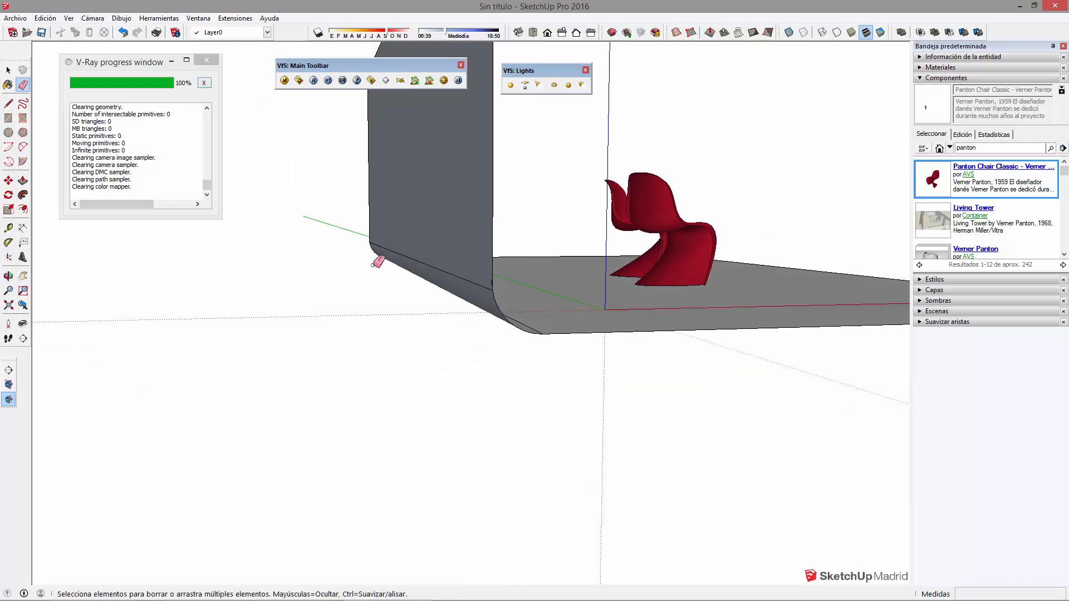
Smooth the seam lines between the wall, the curved transition and the floor into one continuous backdrop surface.
left_click(470, 274)
mouse_move(471, 275)
middle_mouse_down()
mouse_move(341, 338)
mouse_move(347, 361)
middle_mouse_up()
left_click_drag(469, 324, 454, 328)
scroll(454, 328, "up", 1)
key("space")
triple_click(476, 292)
right_click(476, 292)
left_click(512, 389)
middle_click_drag(513, 388, 406, 335)
left_click(659, 503)
Frame both chairs closely, render the scene with V-Ray and close the frame buffer.
scroll(646, 395, "up", 2)
middle_click_drag(596, 234, 582, 319, "shift")
scroll(576, 307, "up", 1)
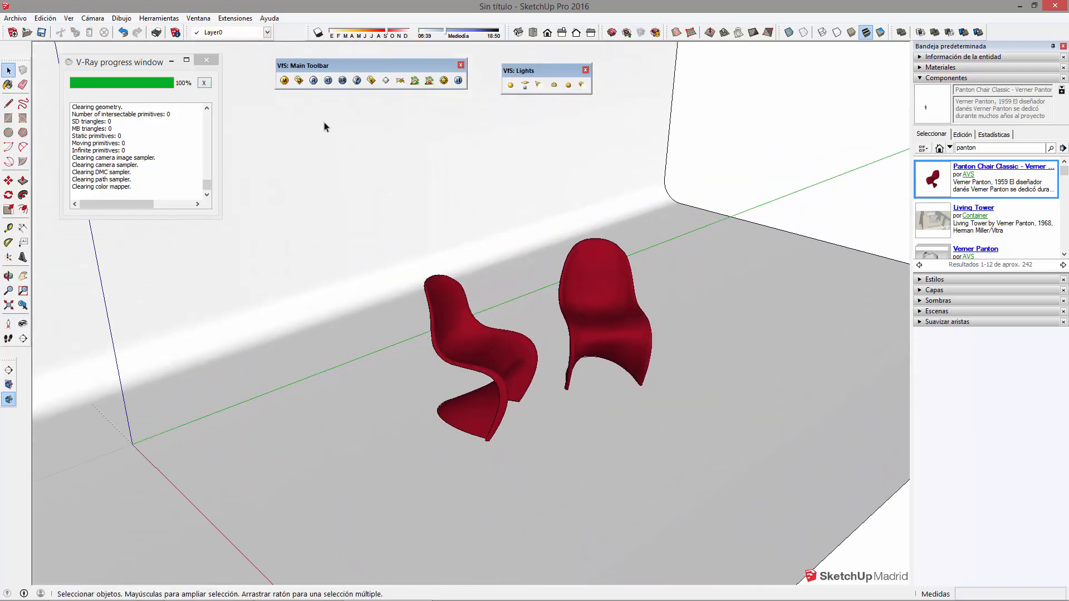
left_click(313, 80)
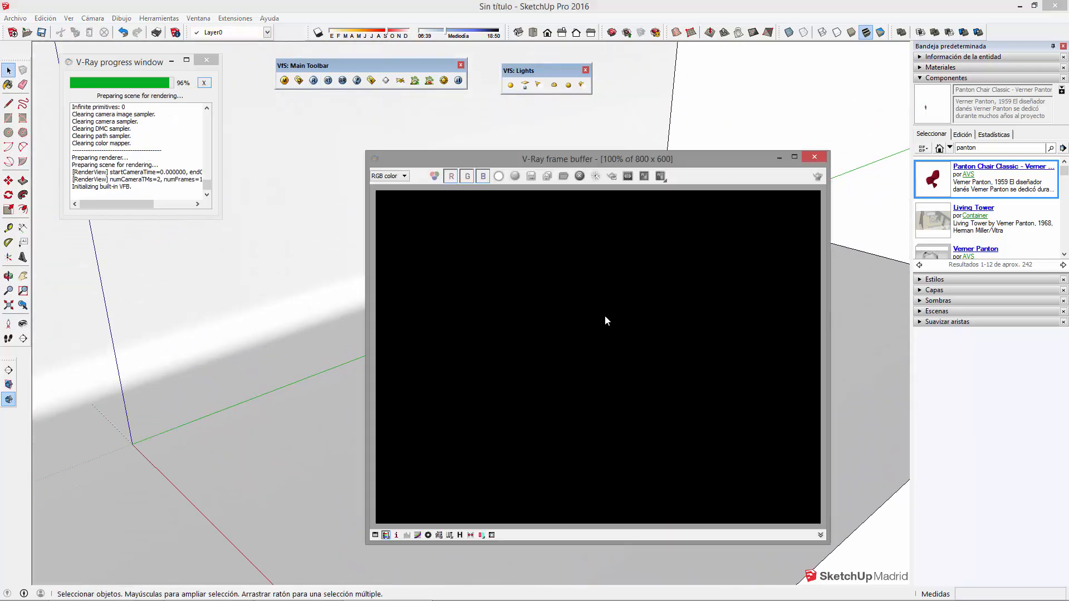
left_click(815, 158)
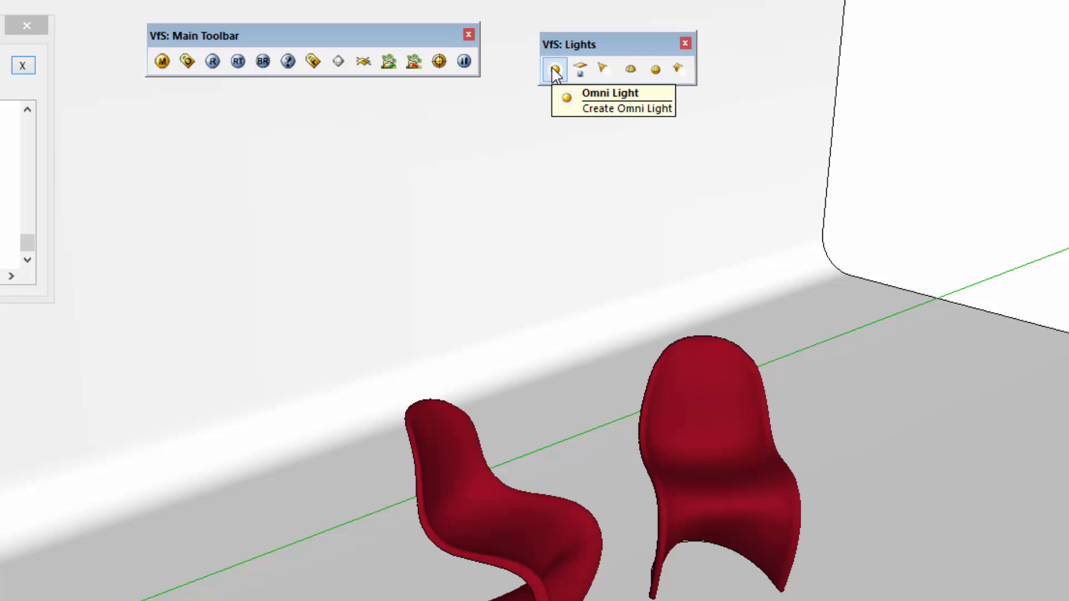
Create an Omni Light on the floor in front of the two chairs.
left_click(555, 69)
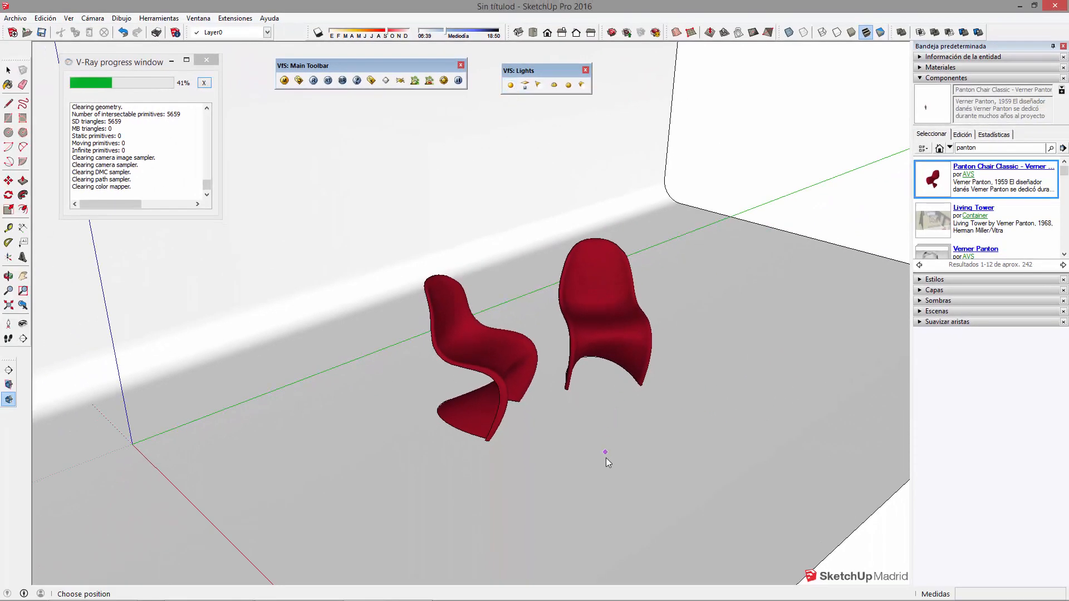
left_click(606, 458)
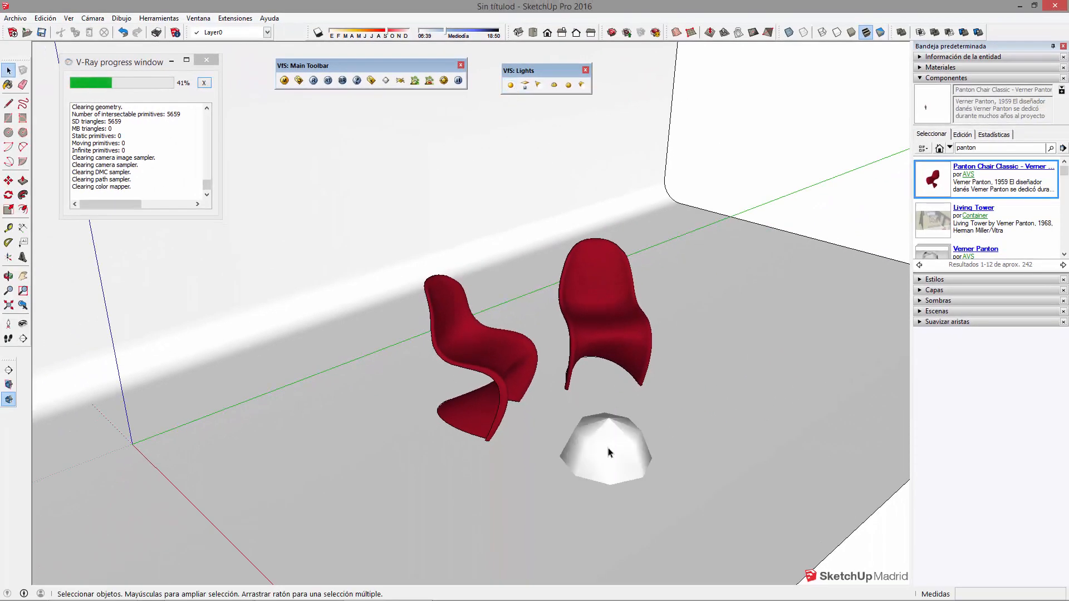
Raise the Omni Light off the floor and place it in the air in front of the two chairs.
middle_click_drag(605, 457, 579, 462)
key("m")
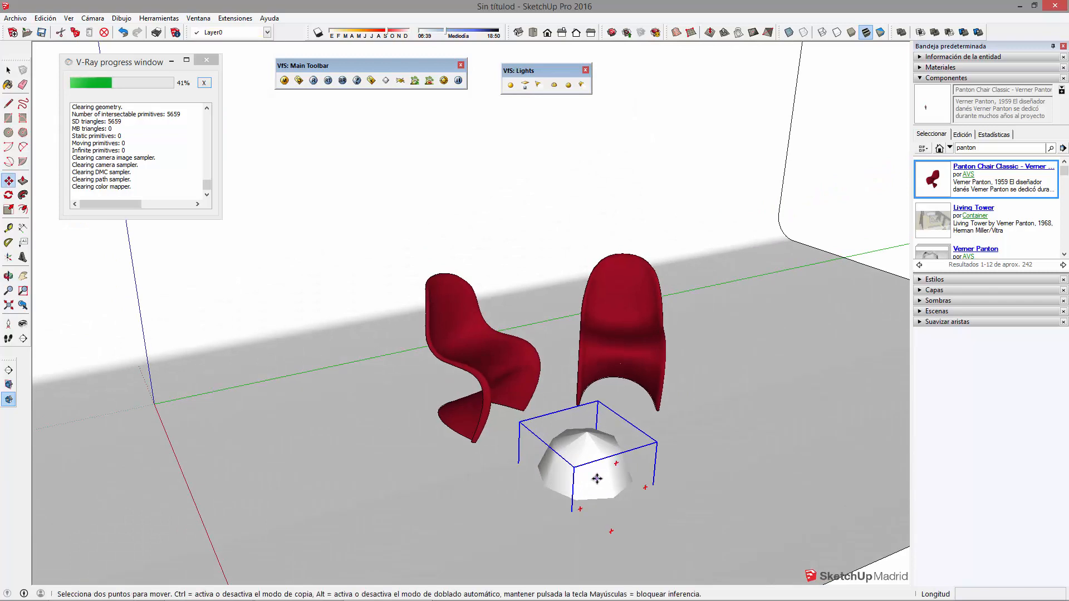
left_click(597, 477)
left_click(618, 243)
key("space")
middle_click_drag(686, 283, 374, 335)
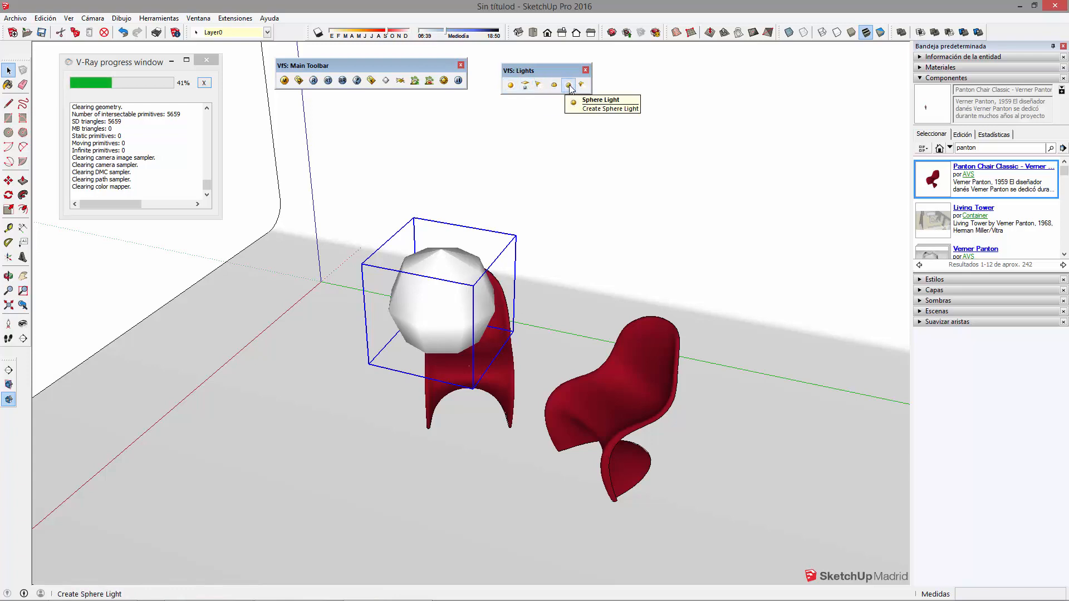
middle_click_drag(450, 294, 324, 463)
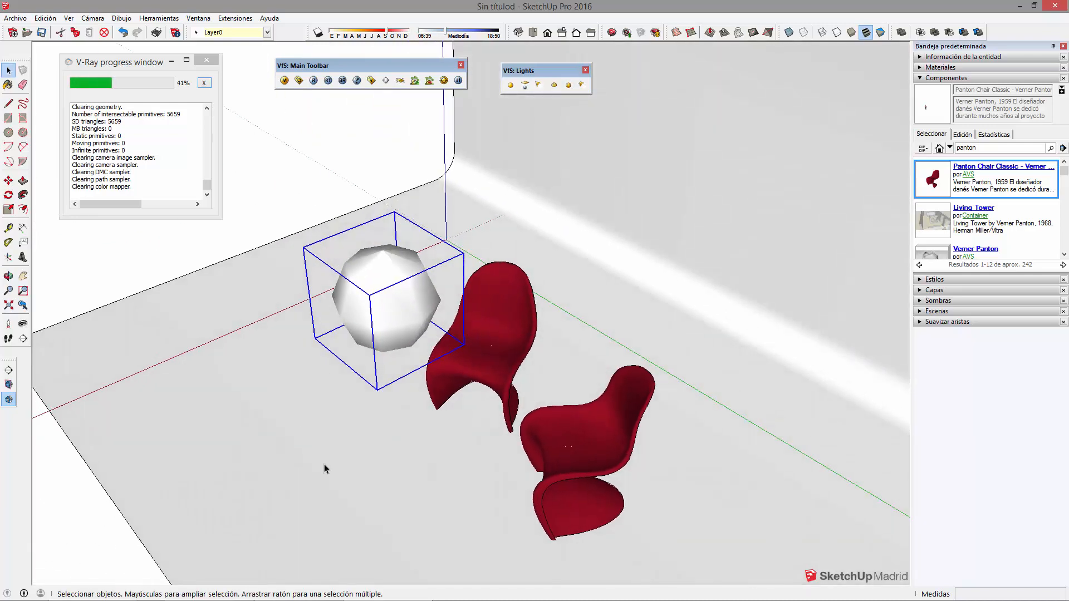
key("m")
left_click(318, 540)
key("space")
middle_click_drag(486, 295, 554, 224)
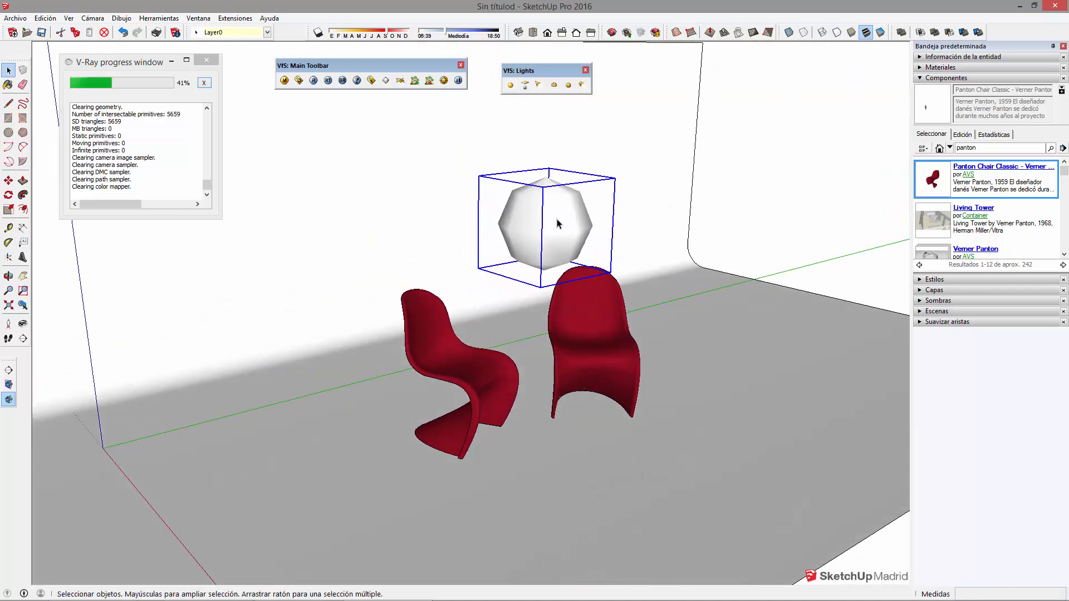
double_click(559, 224)
left_click(561, 226)
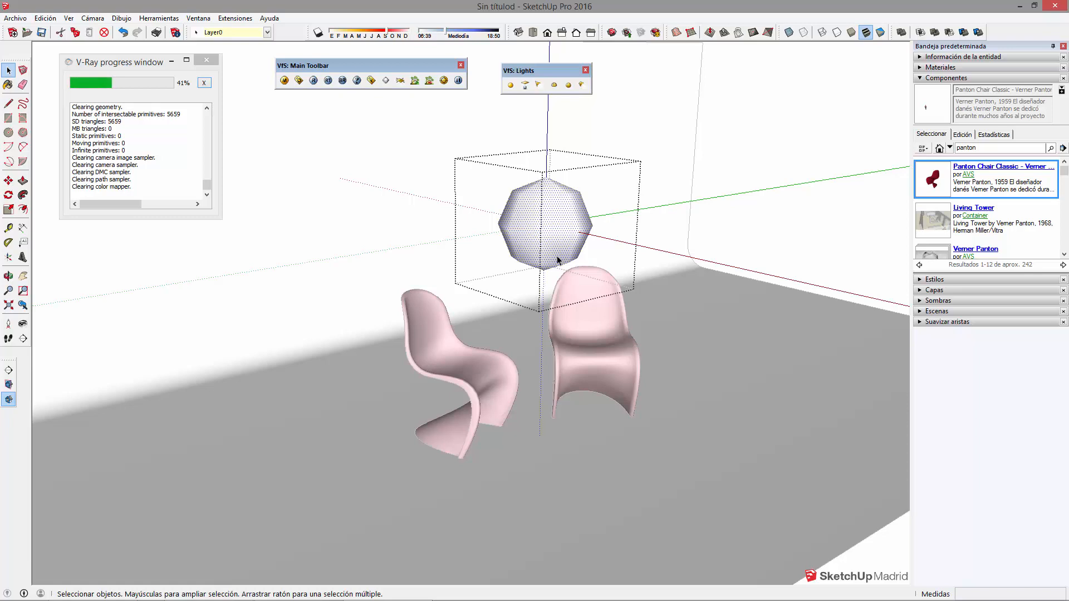
key("Escape")
right_click(554, 210)
left_click(520, 241)
middle_click_drag(557, 196, 517, 290)
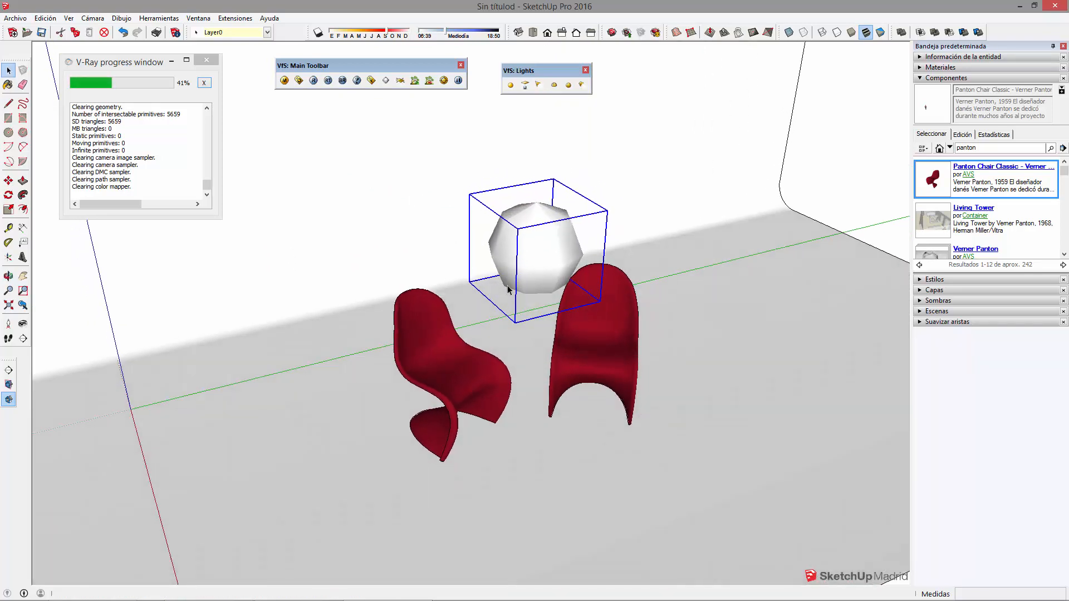
mouse_move(569, 460)
middle_mouse_down()
mouse_move(563, 477)
mouse_move(607, 460)
mouse_move(592, 468)
mouse_move(615, 399)
mouse_move(573, 449)
middle_mouse_up()
key("space")
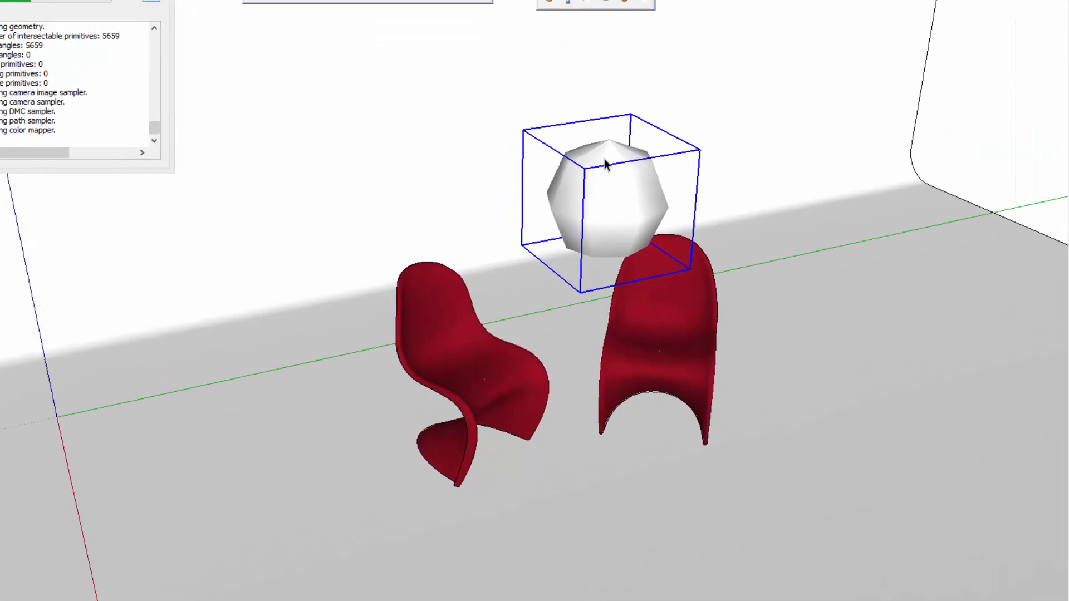
Compare the V-Ray editing options offered for the Omni Light with the options offered for a chair component.
right_click(606, 162)
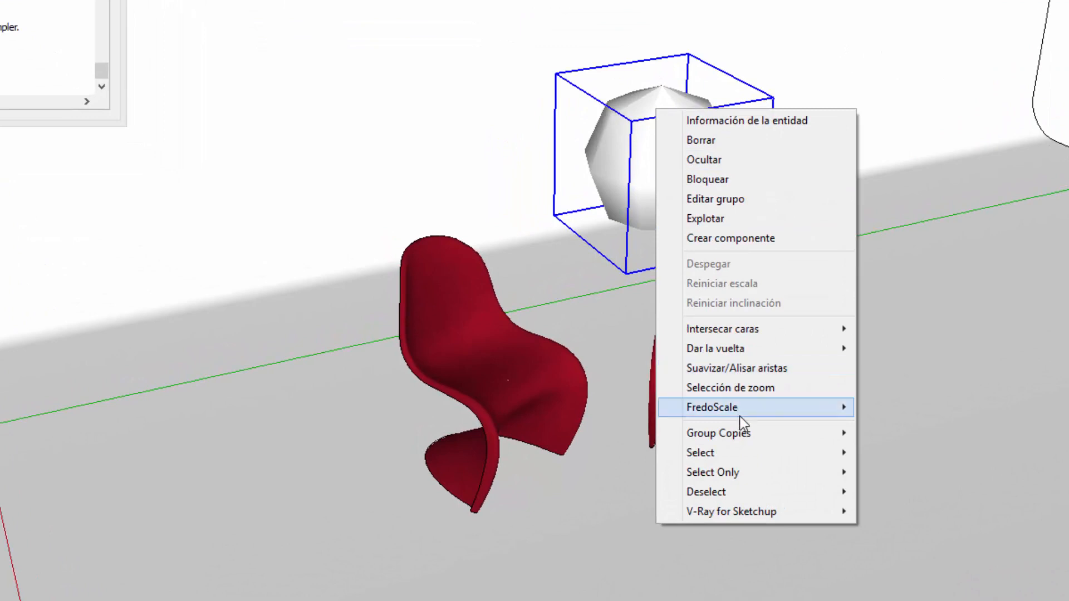
mouse_move(725, 487)
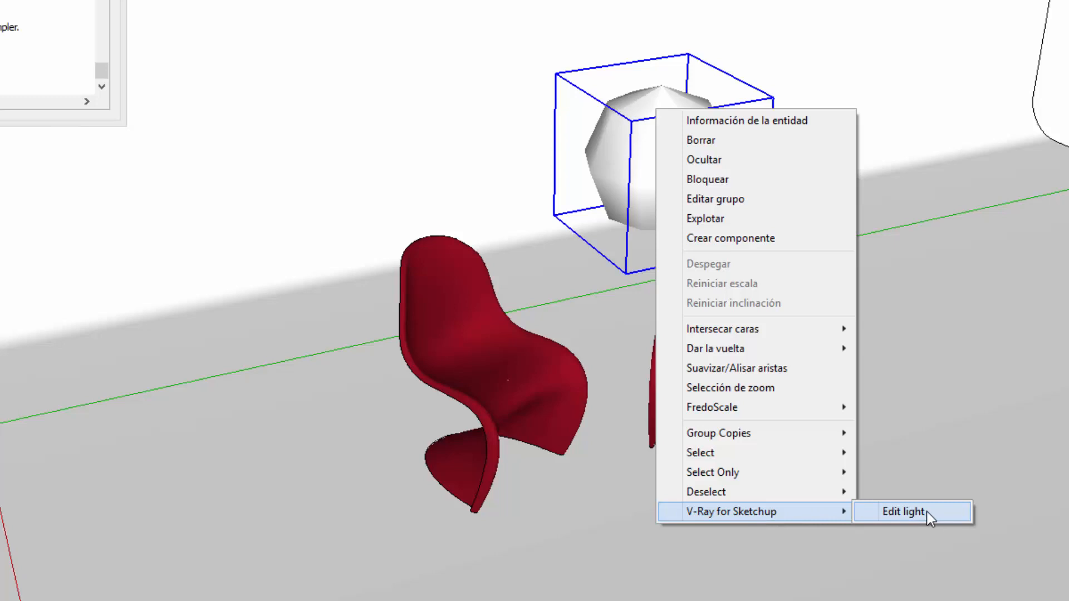
left_click(496, 355)
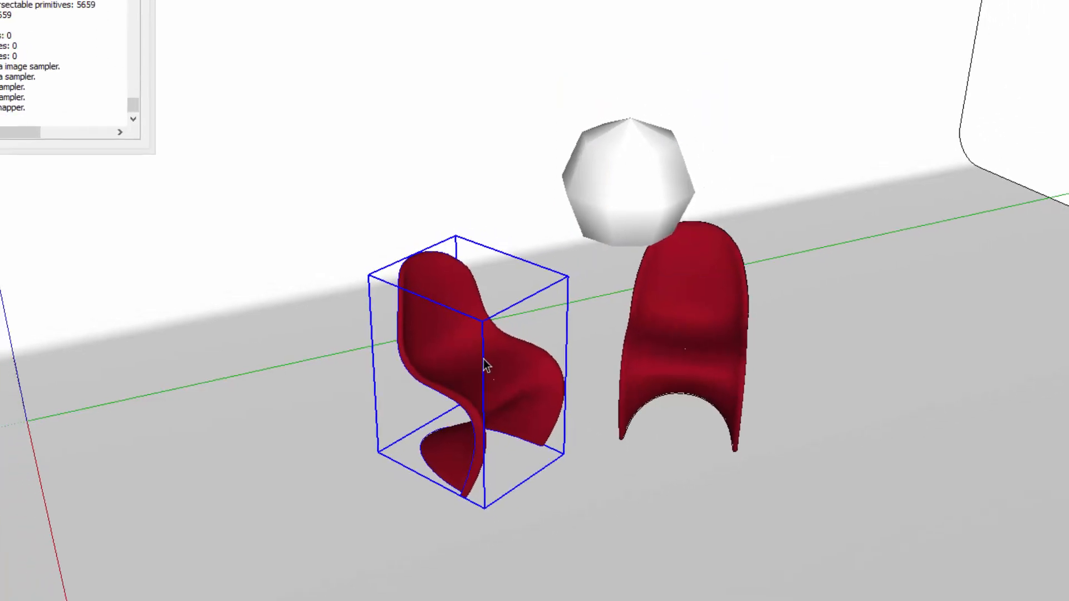
right_click(496, 354)
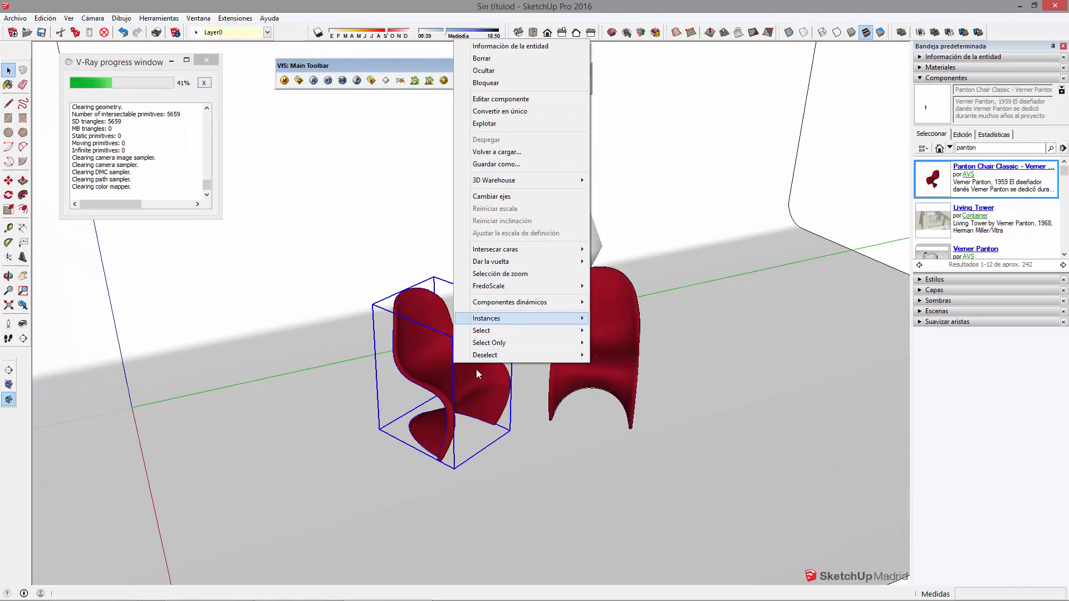
left_click(469, 392)
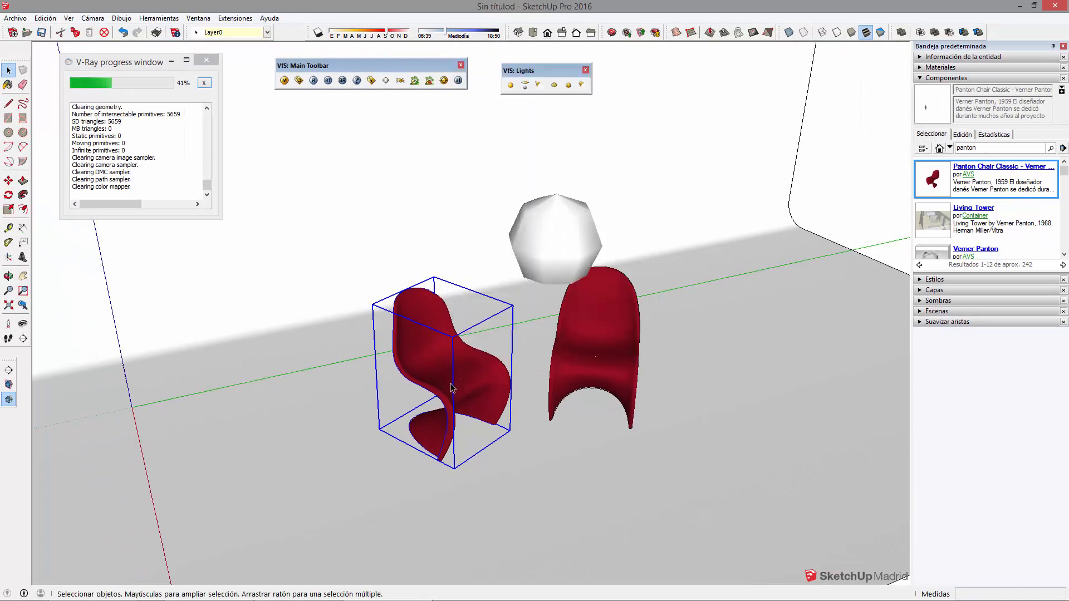
left_click(538, 258)
right_click(538, 257)
mouse_move(624, 503)
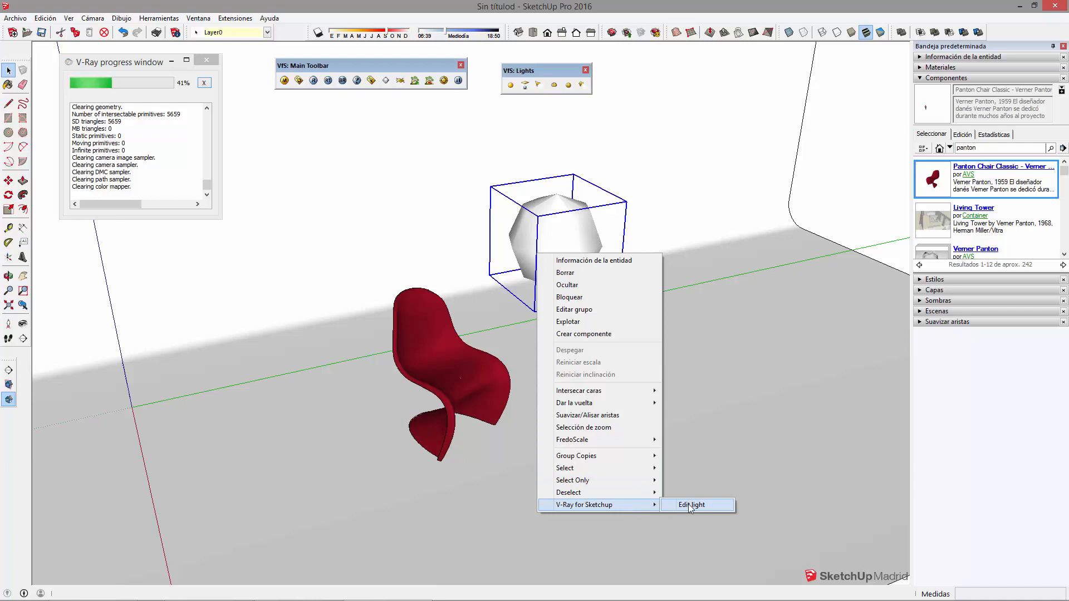
left_click(536, 72)
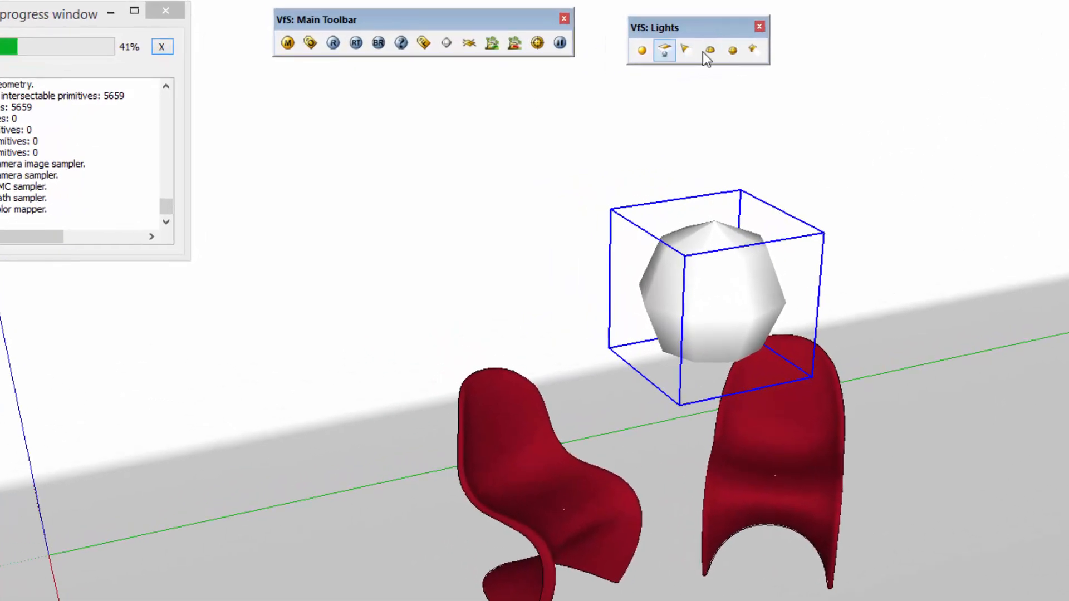
right_click(641, 240)
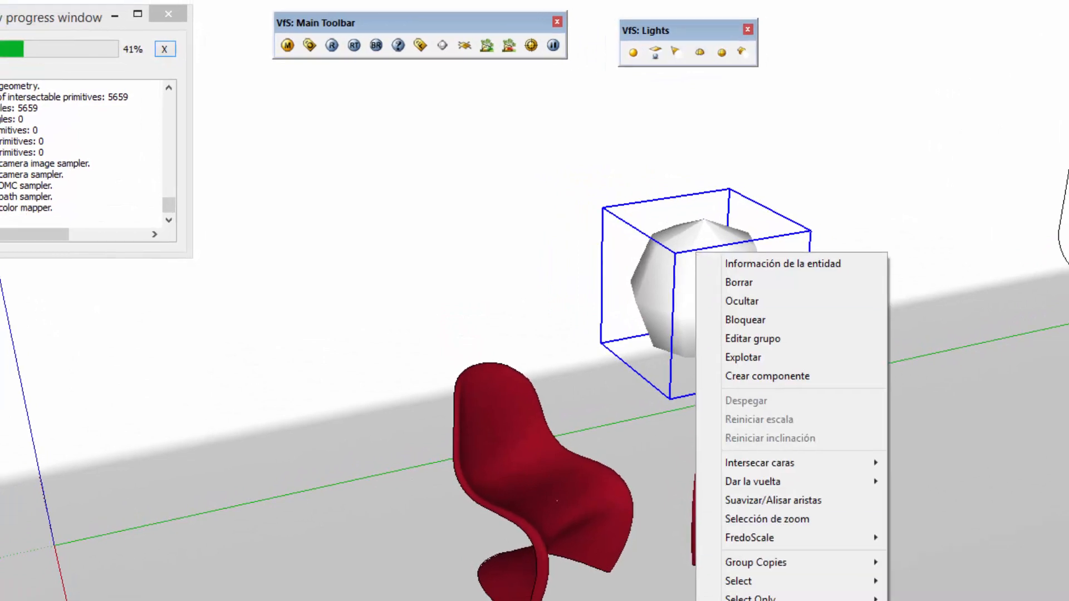
mouse_move(769, 600)
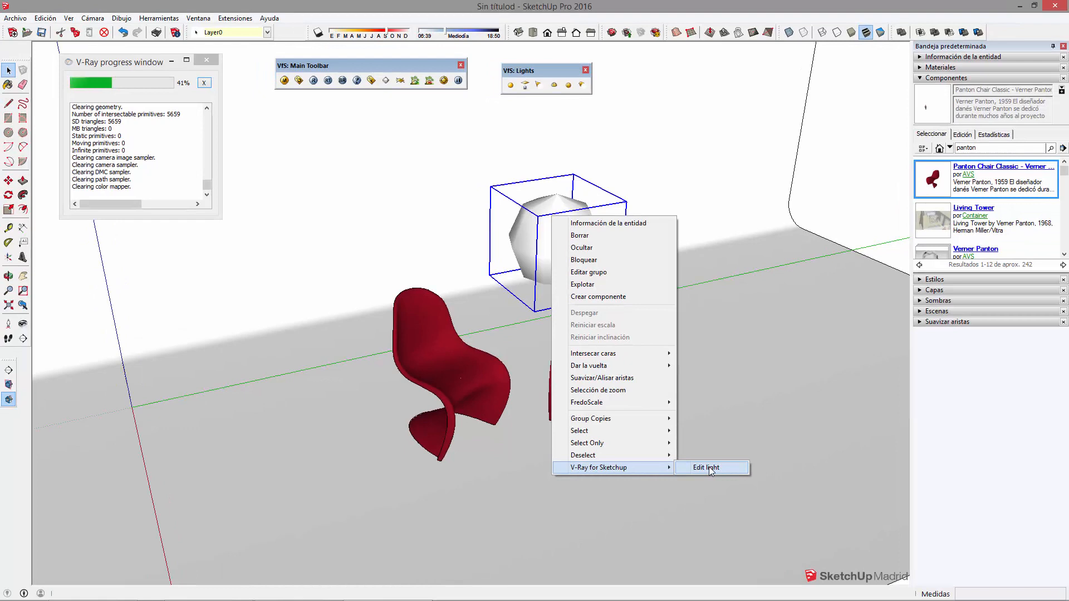
Render the scene with the Omni Light in V-Ray and close the frame buffer.
left_click(707, 468)
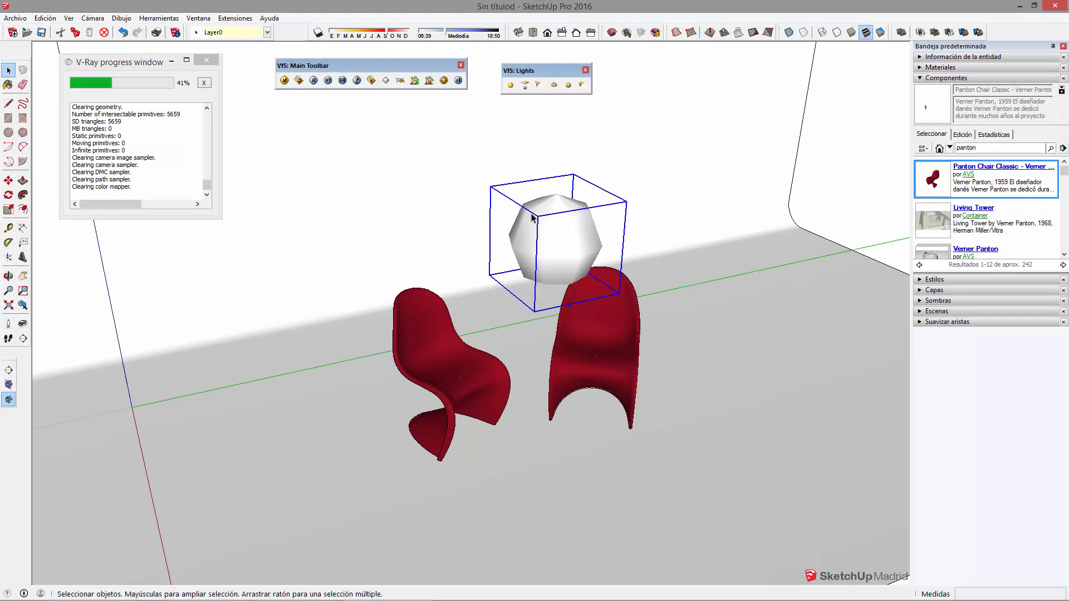
left_click(313, 80)
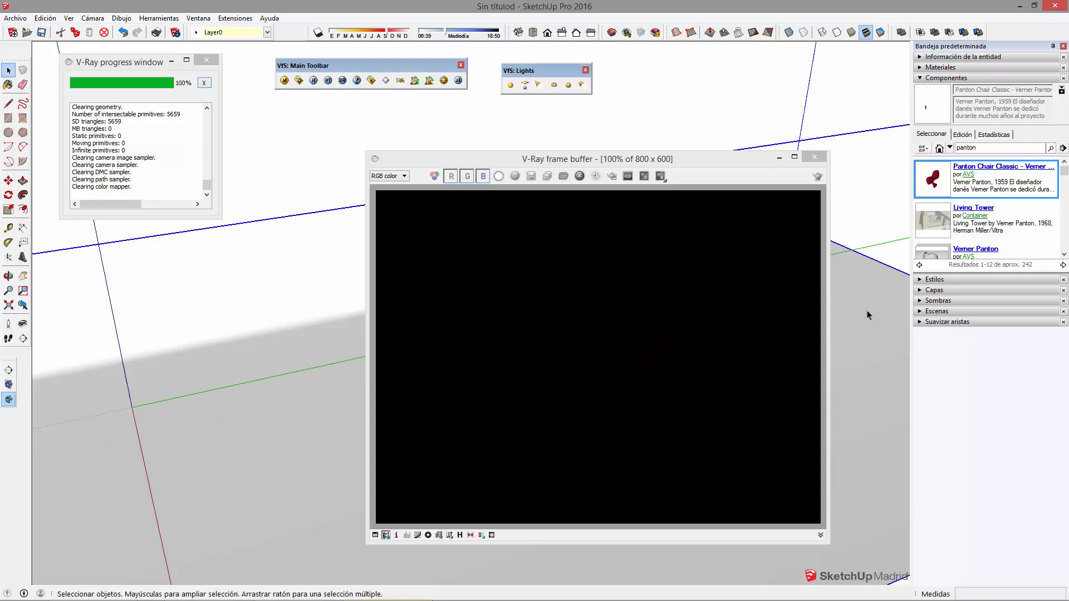
left_click(815, 157)
Set the Omni Light's decay to Linear in the V-Ray light editor.
left_click(559, 237)
right_click(560, 236)
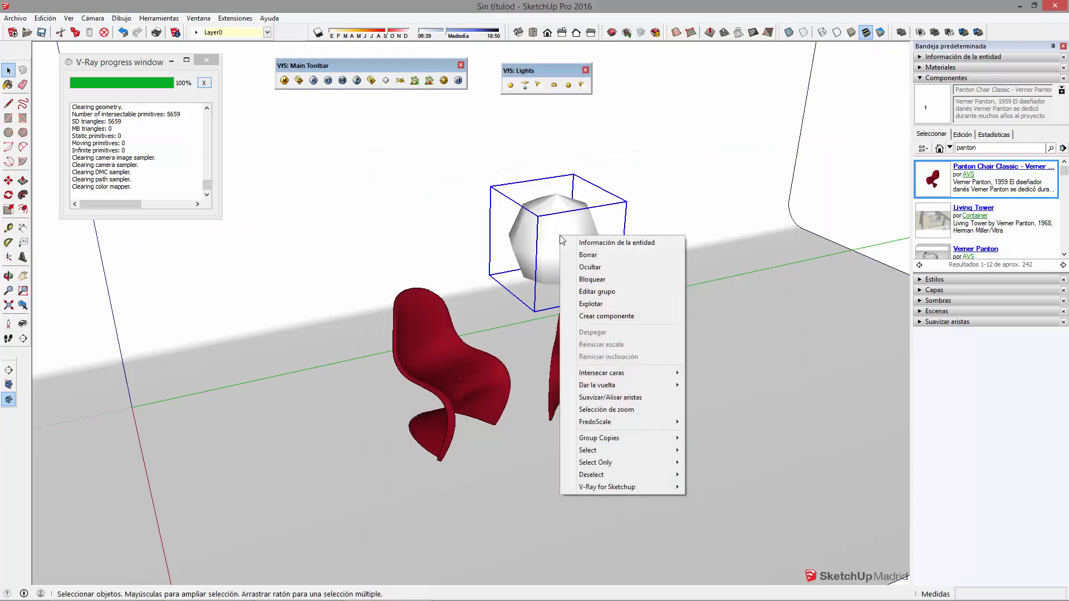
mouse_move(641, 487)
left_click(719, 488)
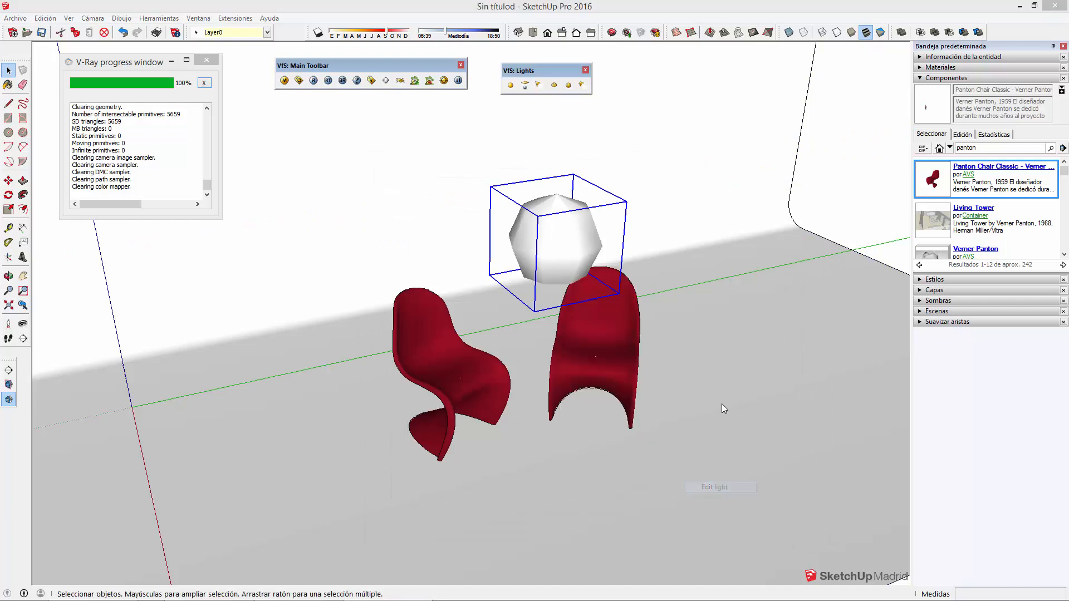
left_click_drag(603, 139, 750, 108)
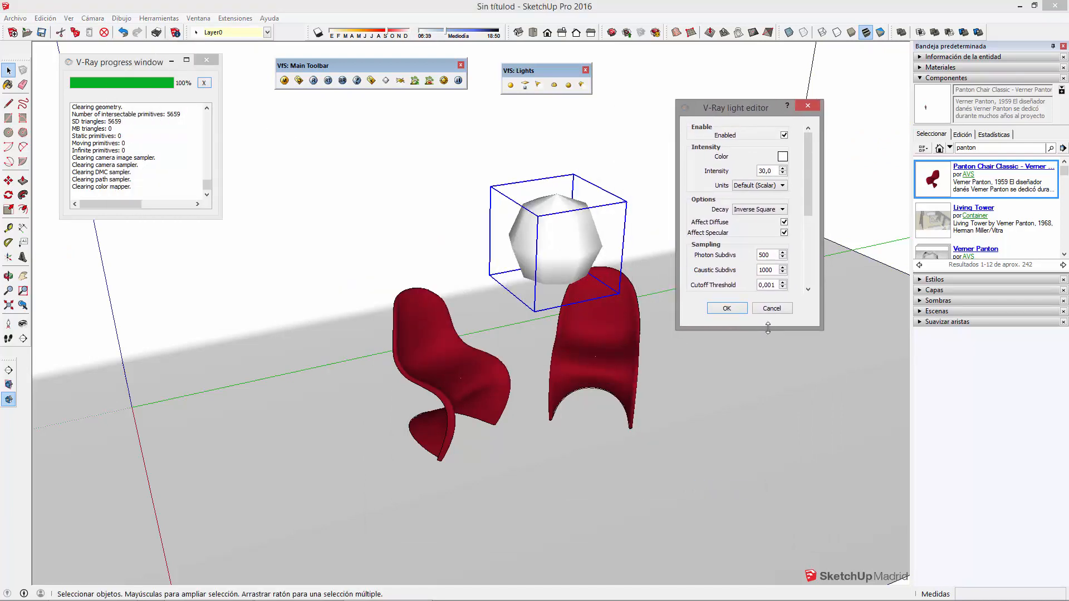
left_click_drag(768, 328, 768, 500)
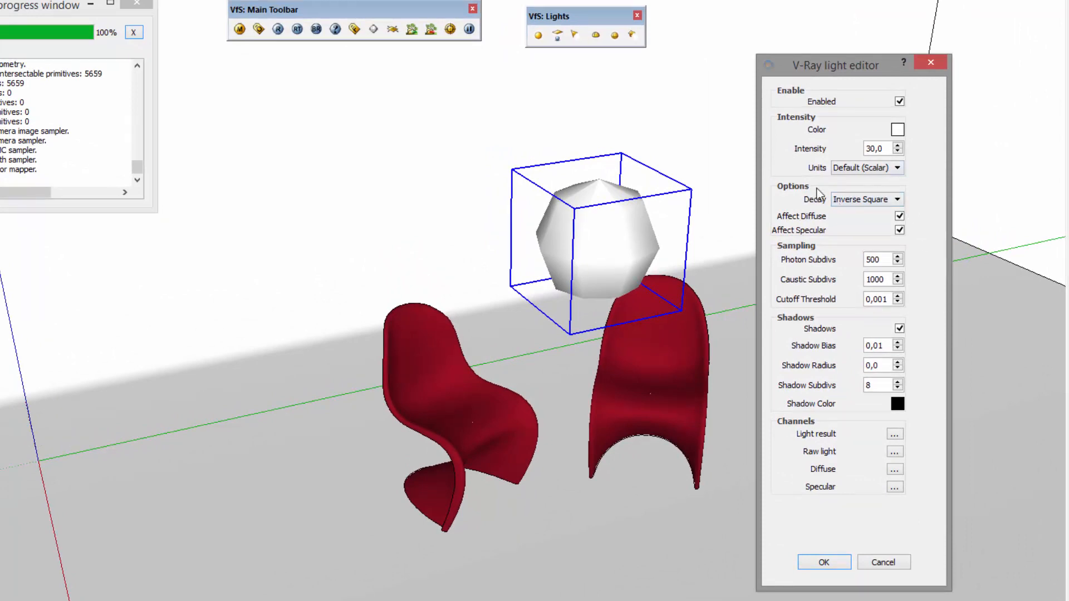
left_click(850, 200)
left_click(848, 210)
left_click(824, 562)
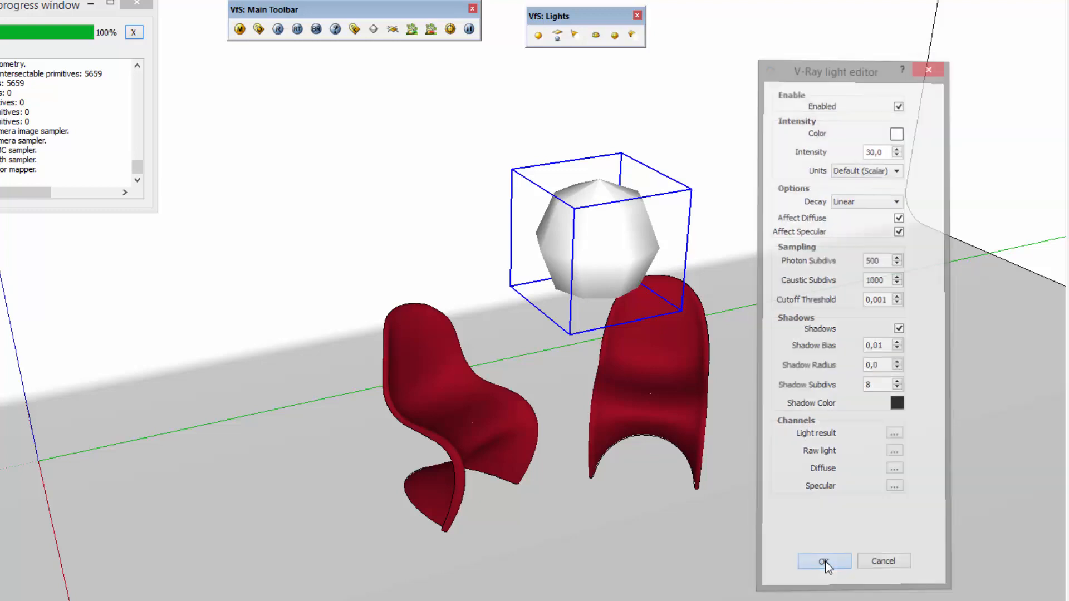
Render the scene with V-Ray and arrange the frame buffer beside the model so the light and both chairs stay in view.
left_click(299, 59)
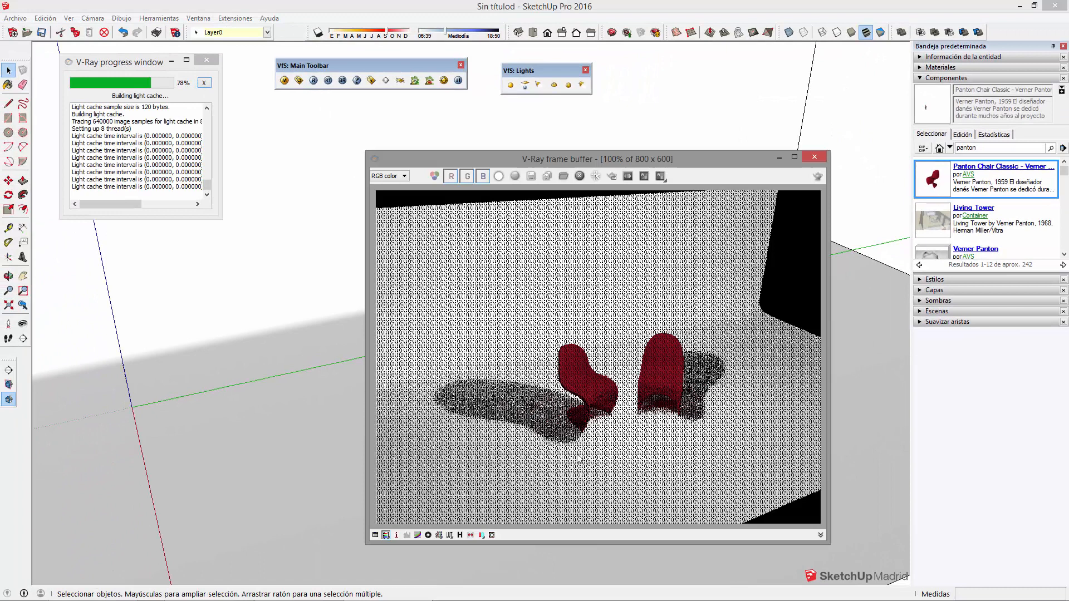
left_click_drag(674, 152, 863, 81)
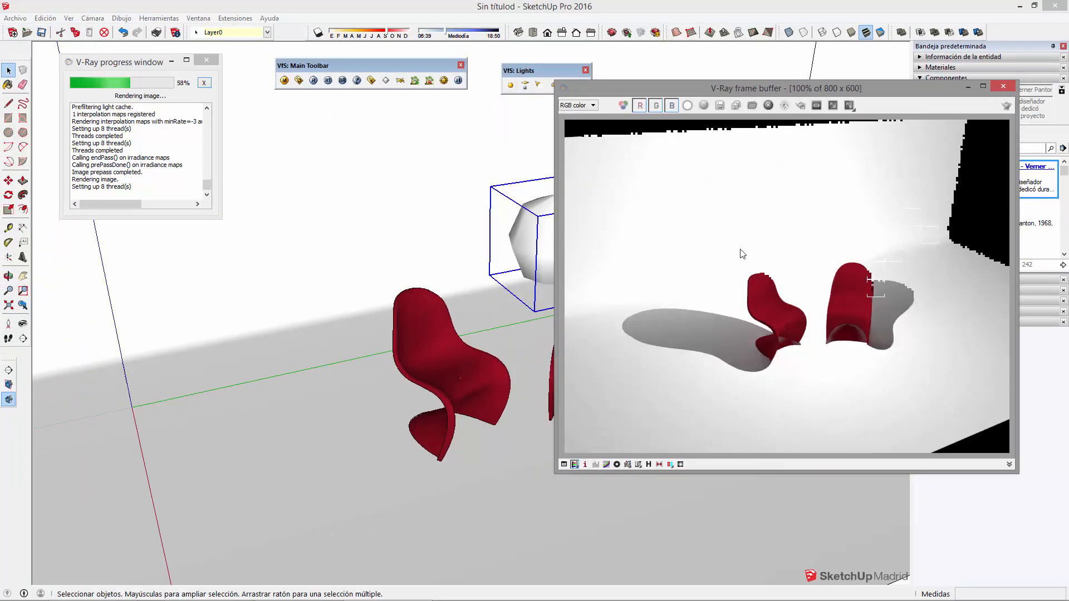
left_click_drag(766, 88, 793, 59)
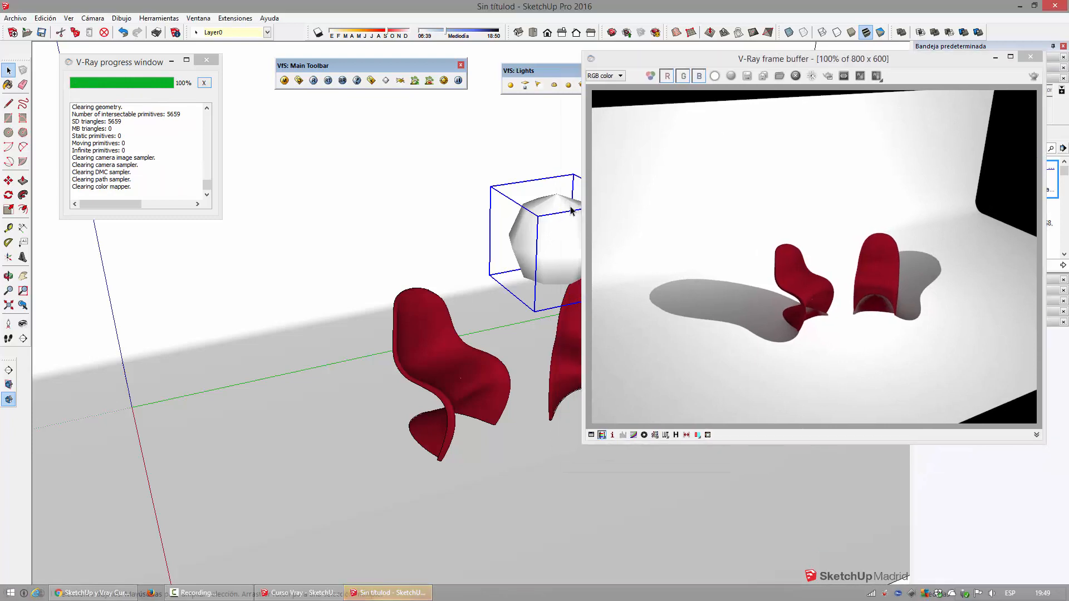
middle_click_drag(543, 257, 468, 269, "shift")
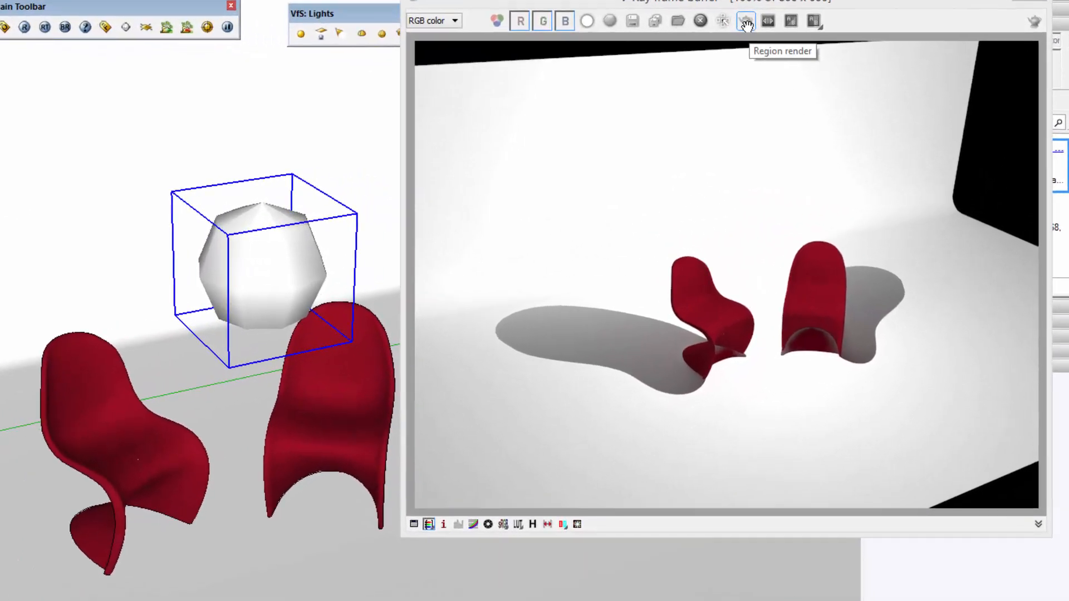
Turn on region render and try several regions over the image, ending with a tall one across the left chair.
left_click(746, 22)
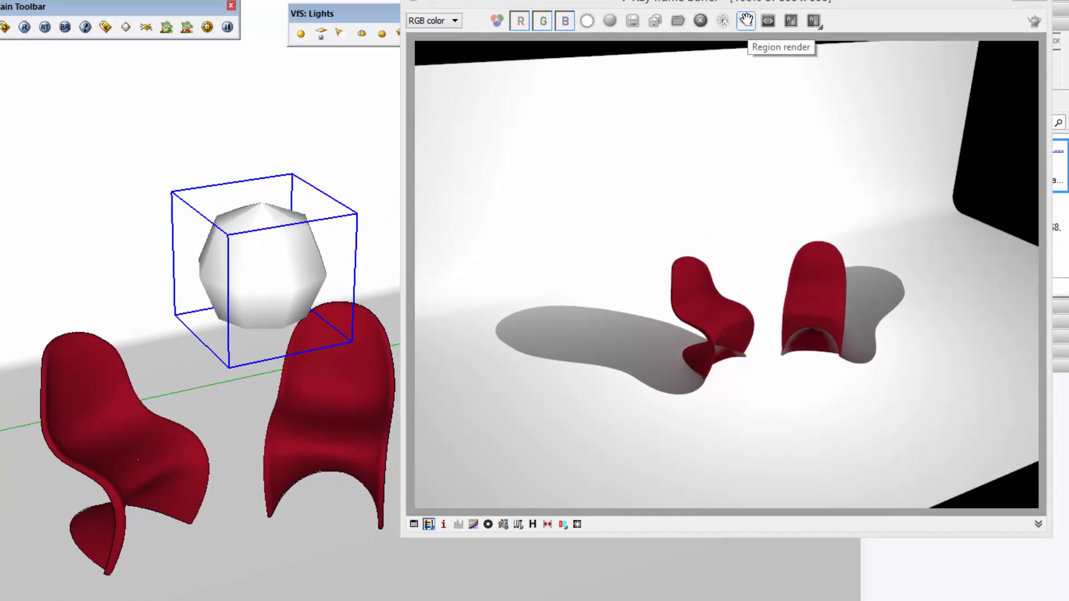
left_click(746, 22)
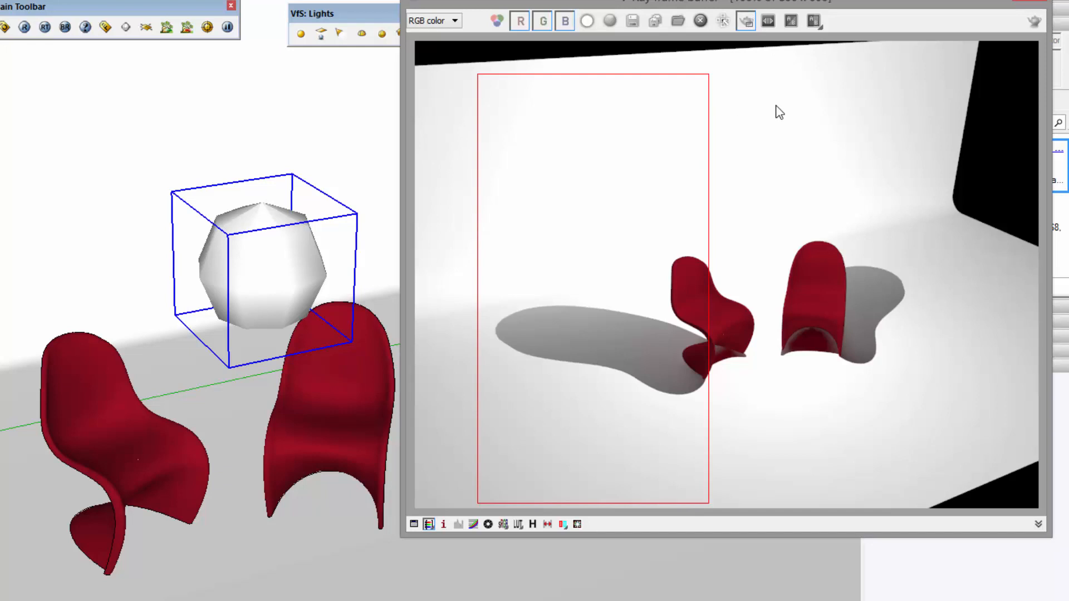
left_click_drag(620, 59, 930, 311)
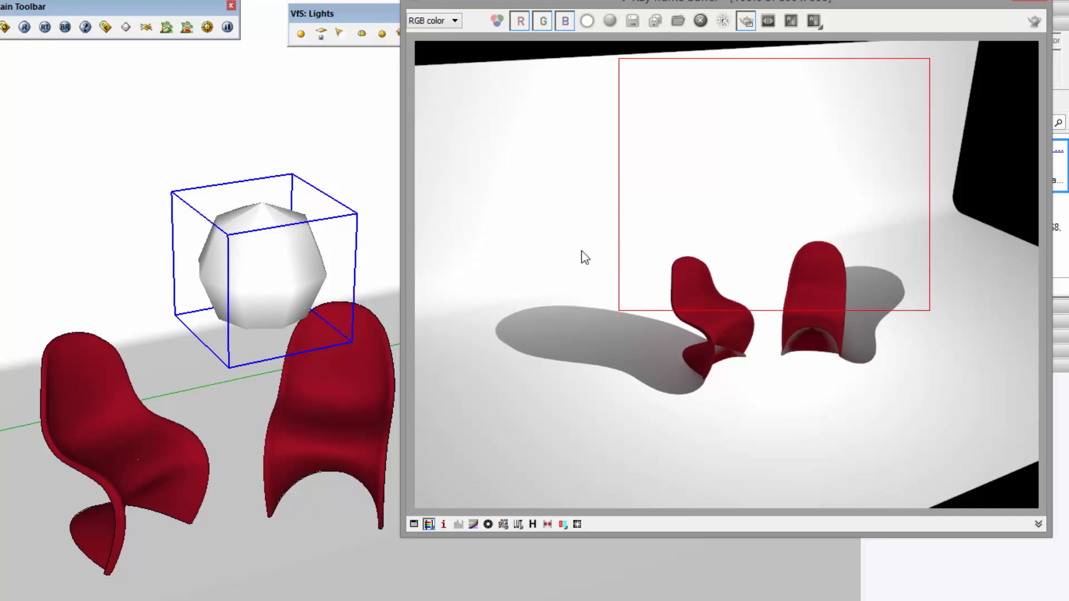
left_click_drag(542, 130, 773, 451)
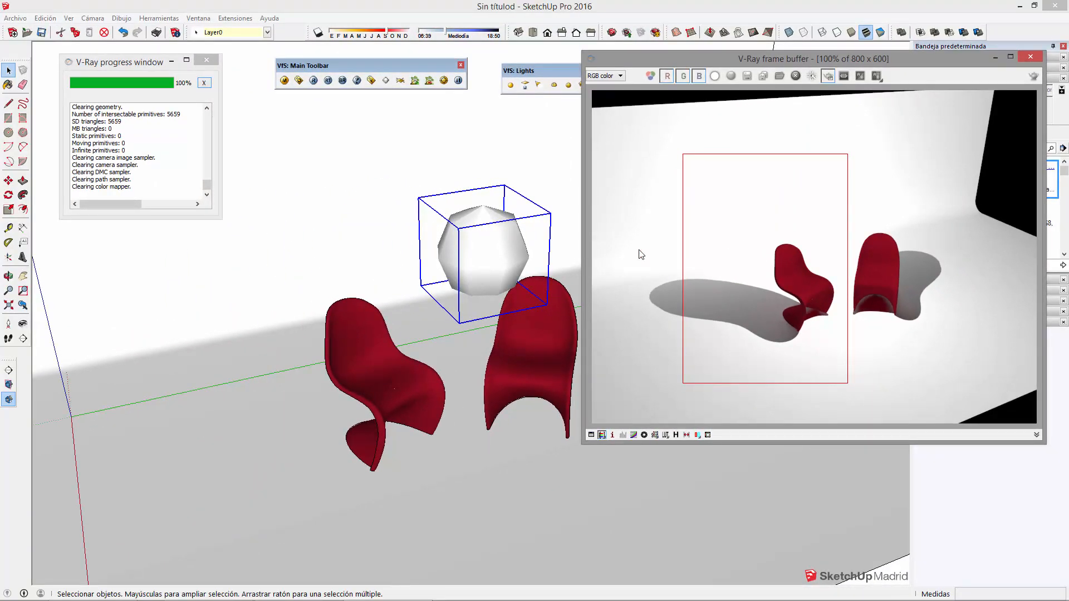
left_click_drag(641, 250, 989, 327)
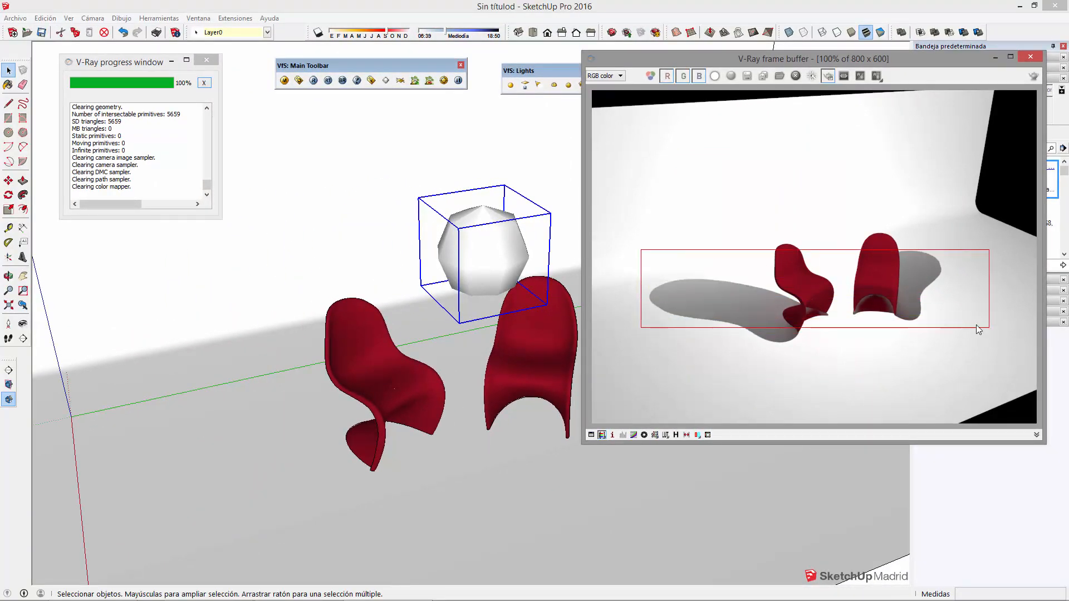
left_click_drag(704, 146, 830, 395)
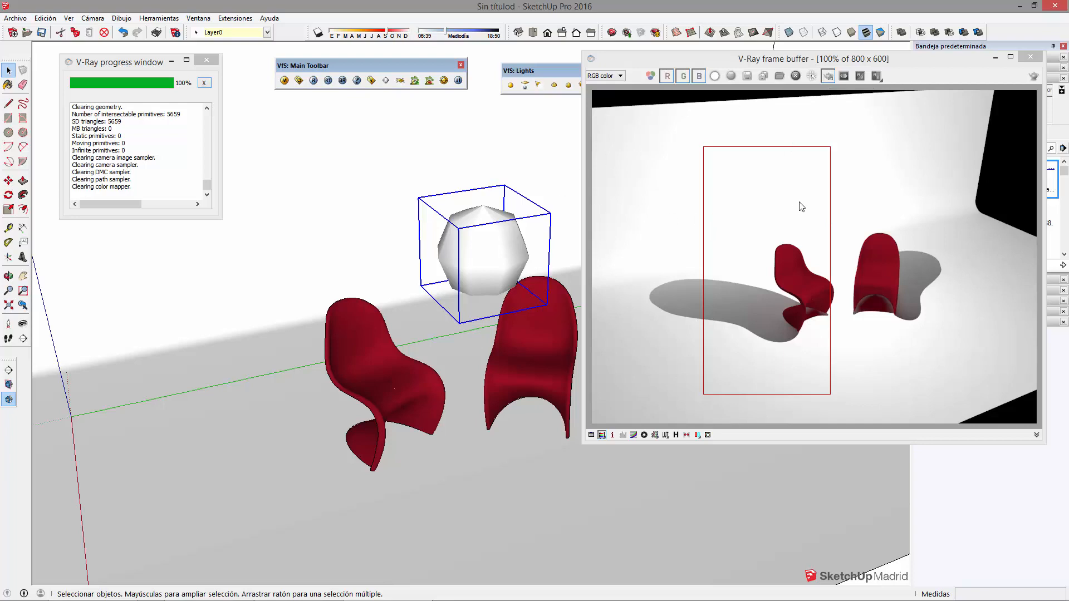
Disable the Omni Light in the V-Ray light editor and render the tall region across the left chair.
right_click(476, 249)
mouse_move(534, 496)
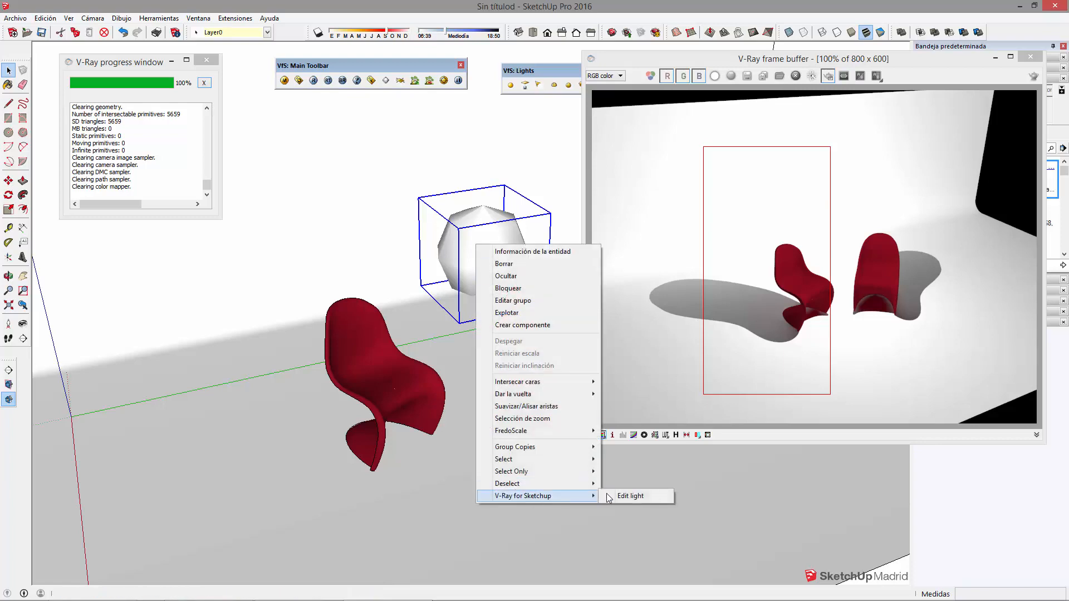
left_click(631, 496)
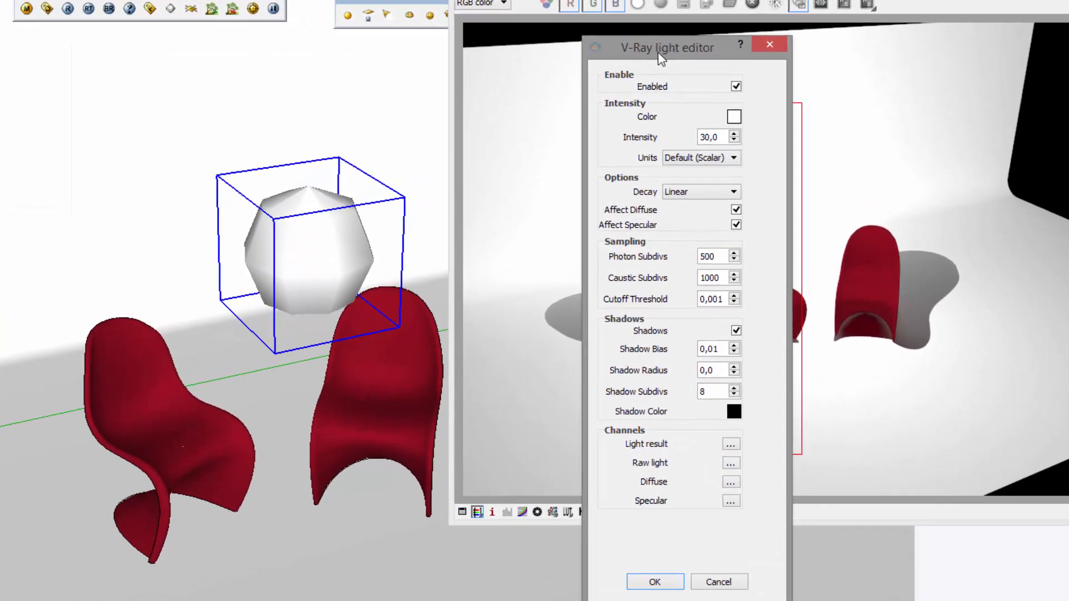
left_click_drag(661, 57, 89, 57)
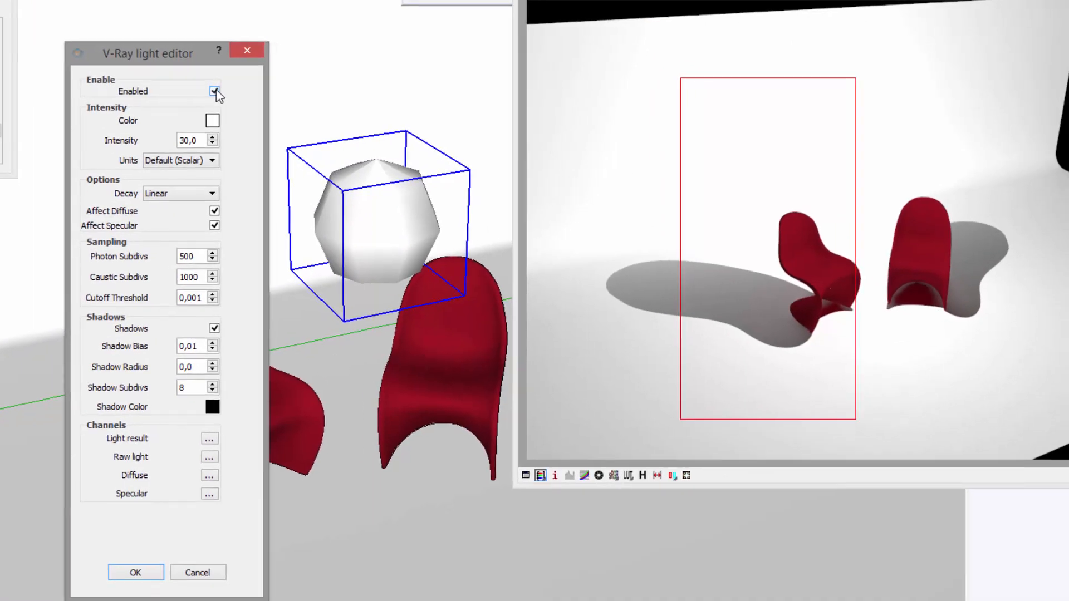
left_click(221, 93)
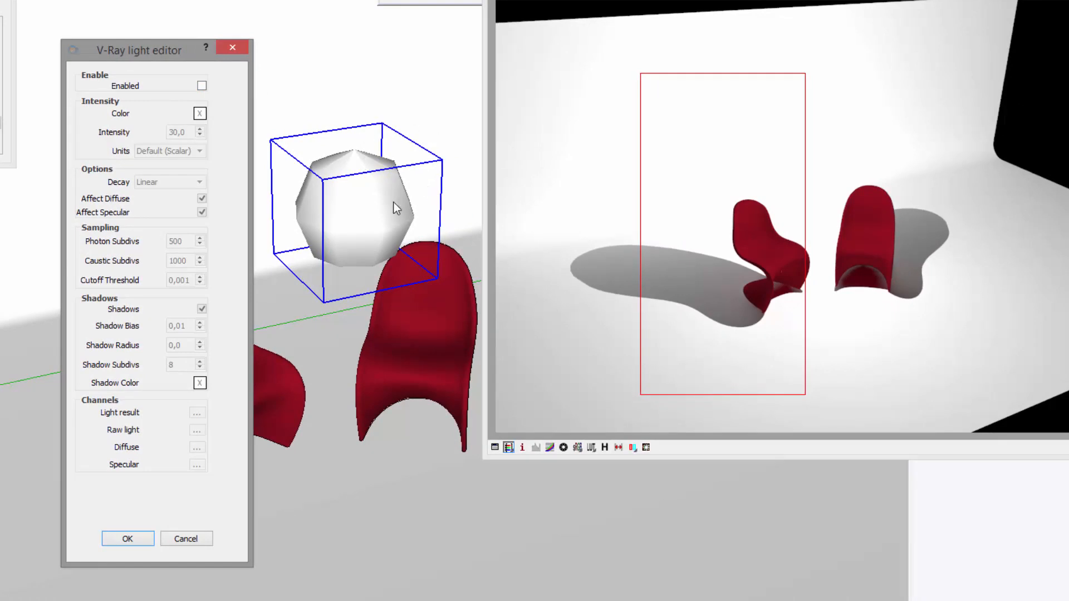
left_click(128, 539)
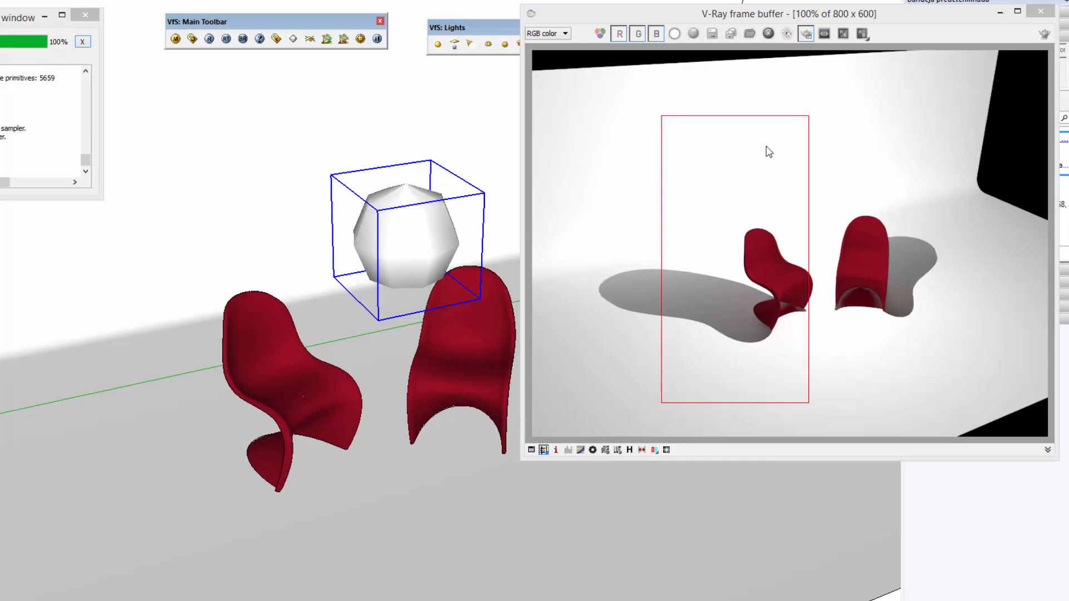
left_click(1046, 35)
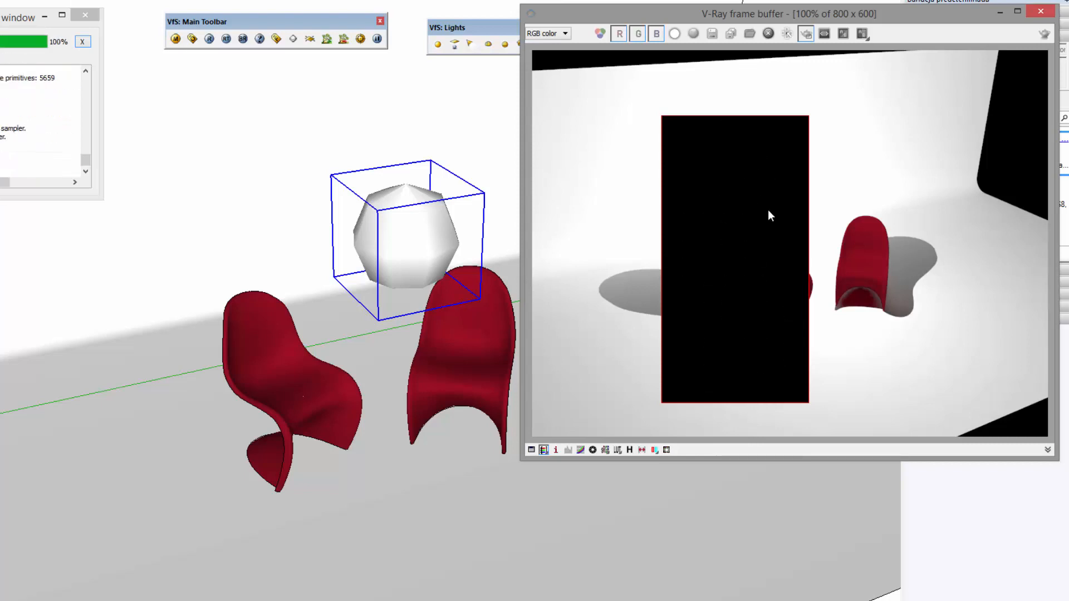
Mark a wide render region across both chairs and their shadows, and enable the Omni Light again.
left_click_drag(587, 244, 968, 336)
right_click(420, 229)
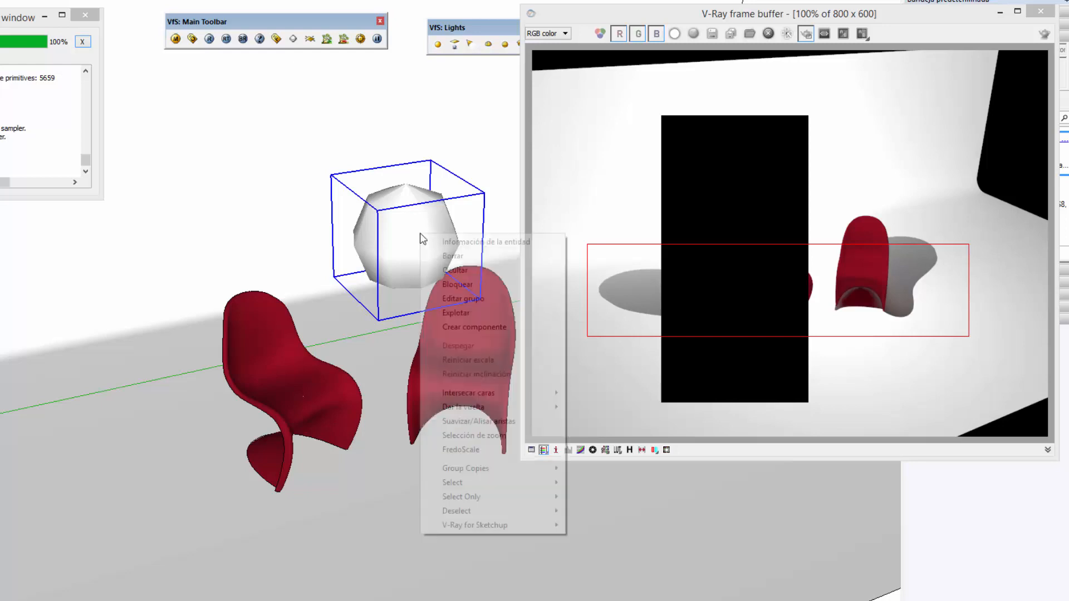
mouse_move(489, 525)
left_click(594, 525)
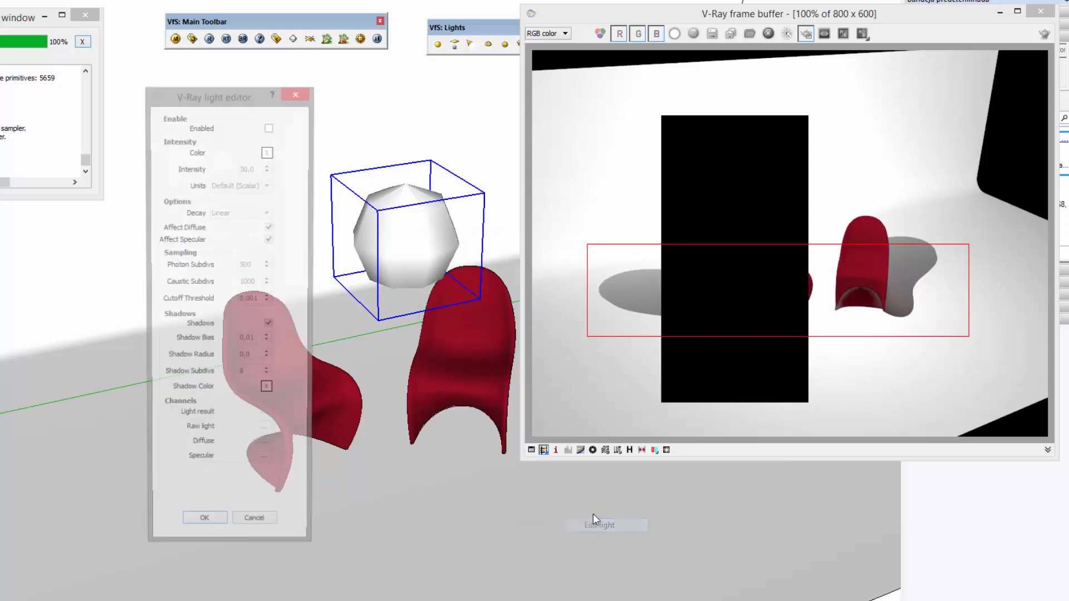
left_click(270, 127)
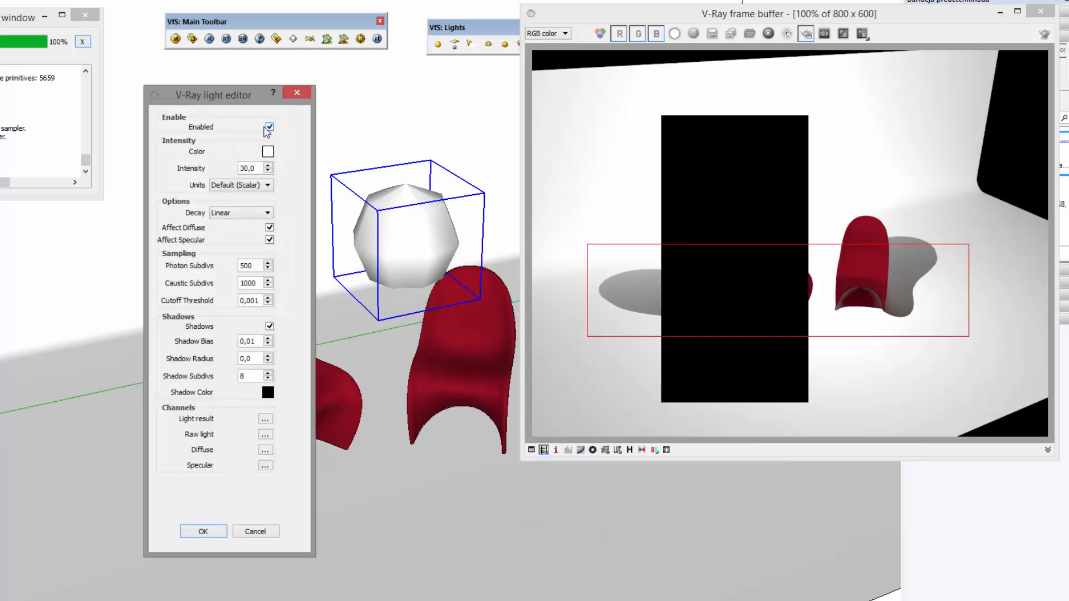
left_click_drag(487, 32, 432, 65)
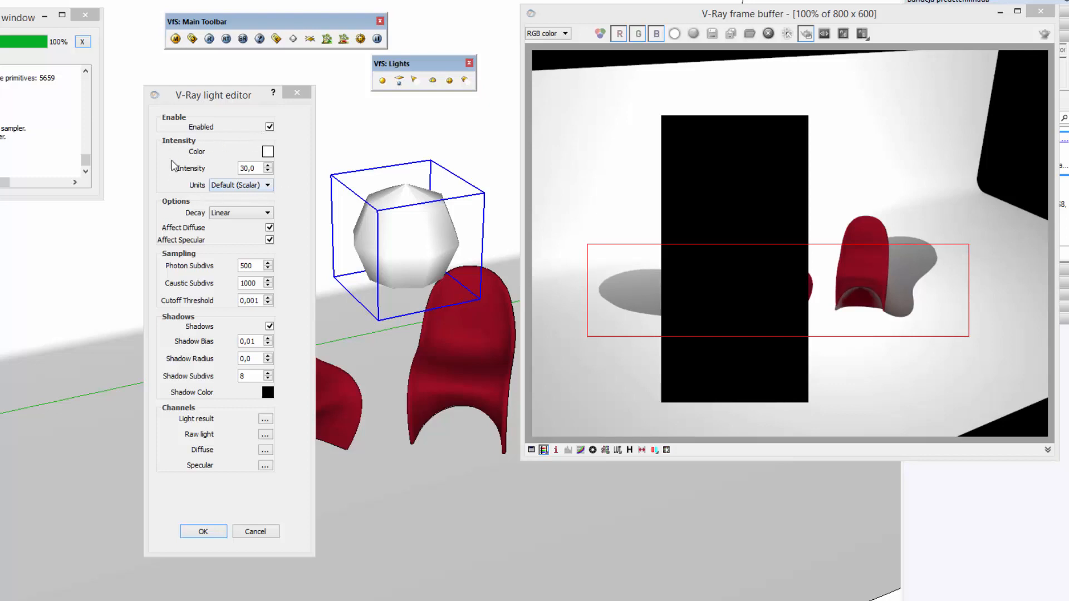
Set the Omni Light's color to a warm cream, RGB 255, 243, 217, and render the wide region.
left_click(268, 151)
left_click(171, 300)
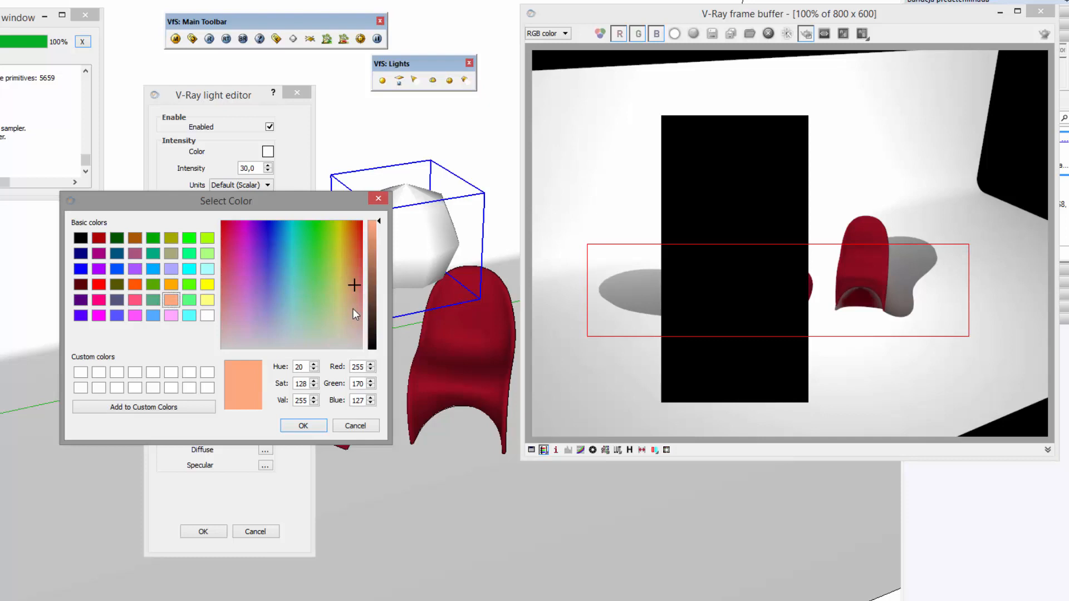
left_click(356, 326)
left_click(354, 329)
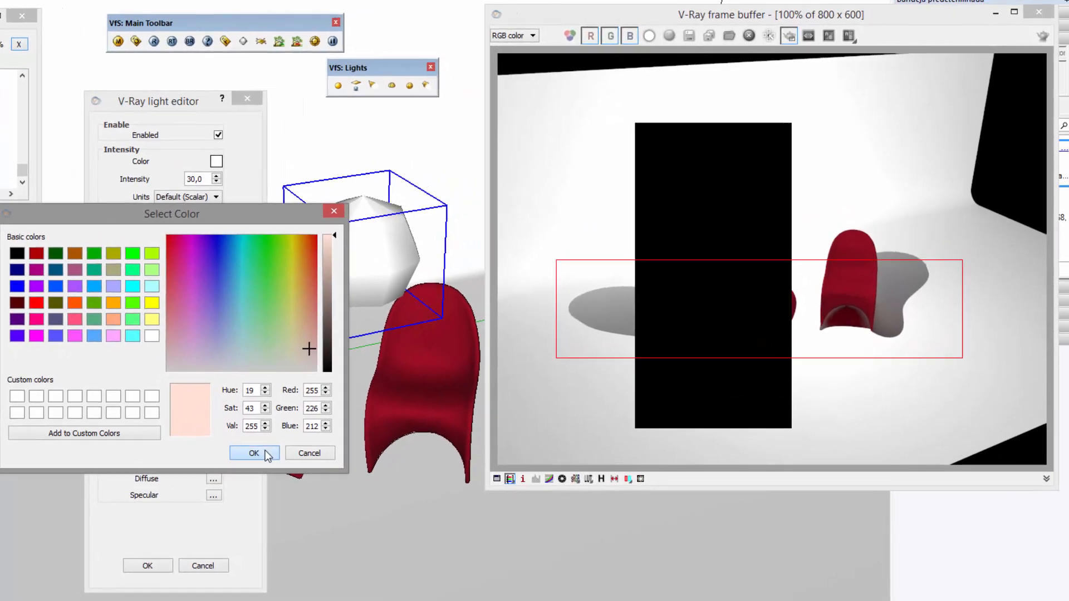
left_click_drag(248, 349, 302, 356)
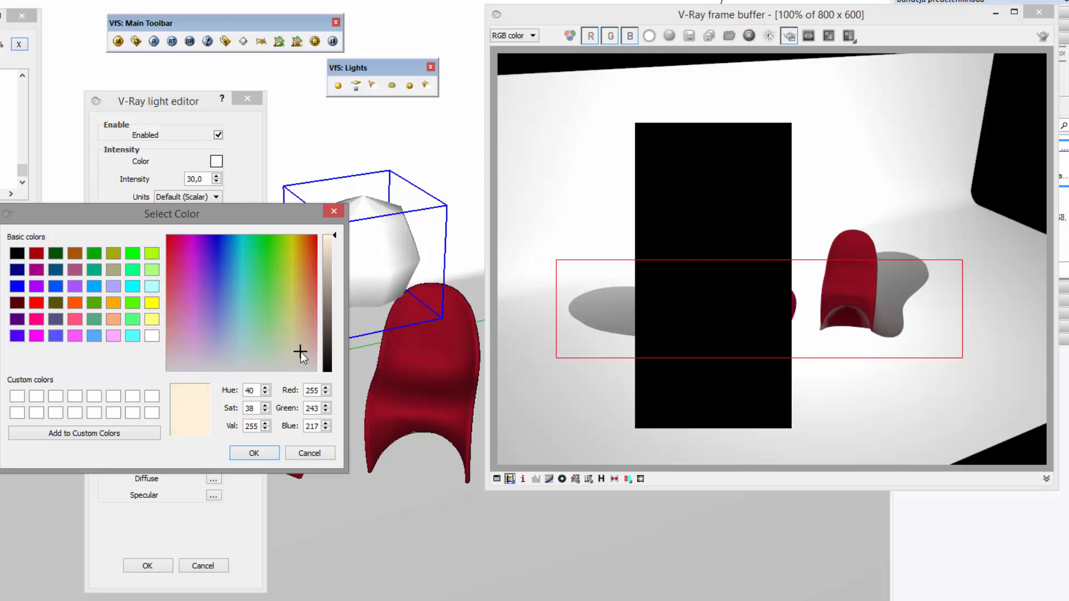
left_click(264, 457)
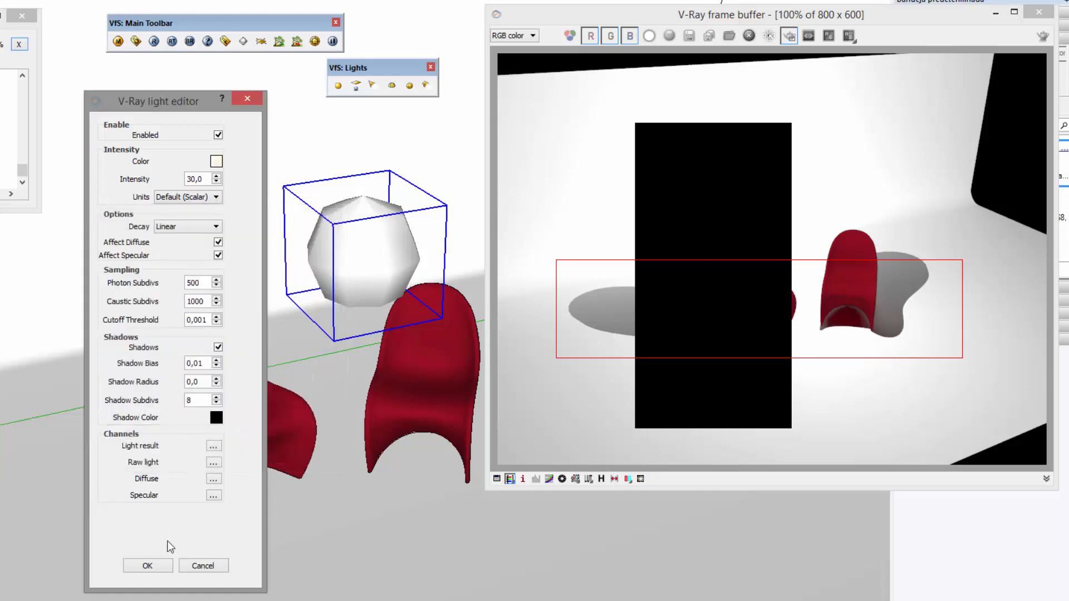
left_click(159, 566)
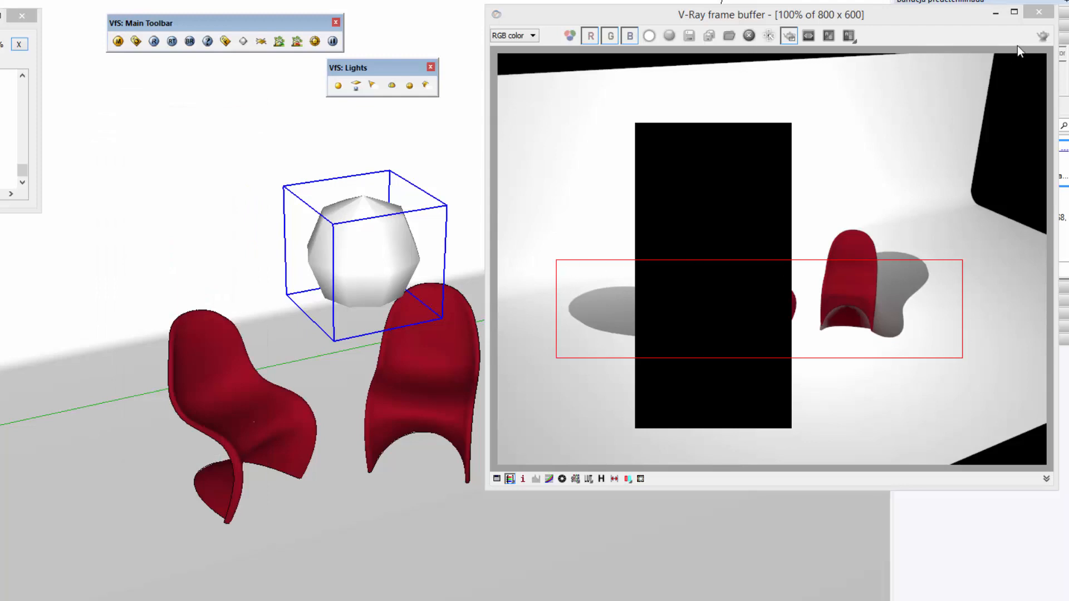
left_click(1042, 35)
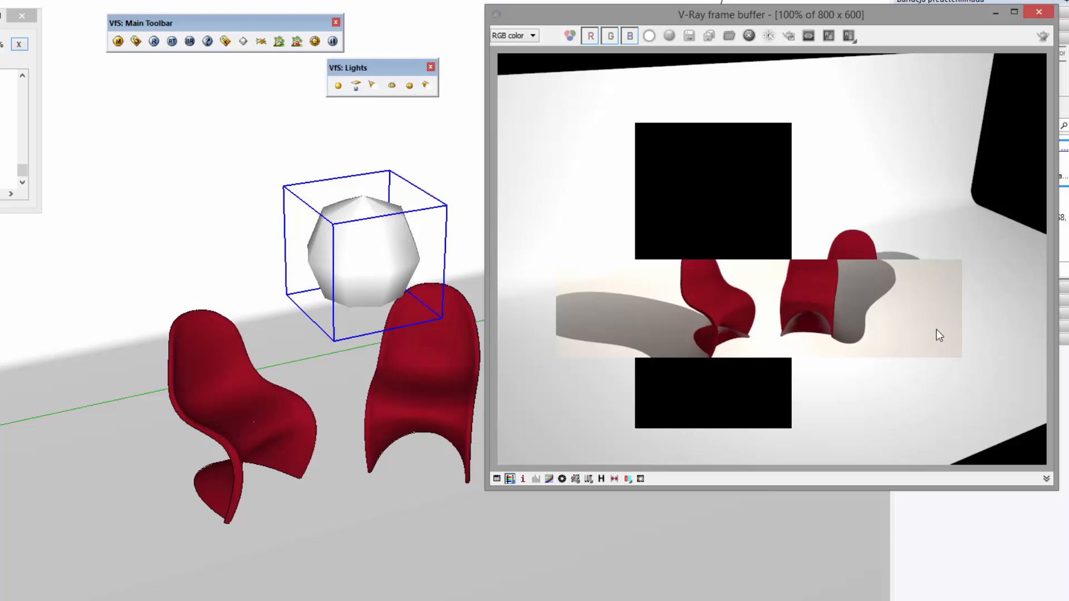
Turn region render back on and mark a tall region over the right chair's edge and its shadow.
left_click(788, 36)
left_click_drag(830, 142, 932, 391)
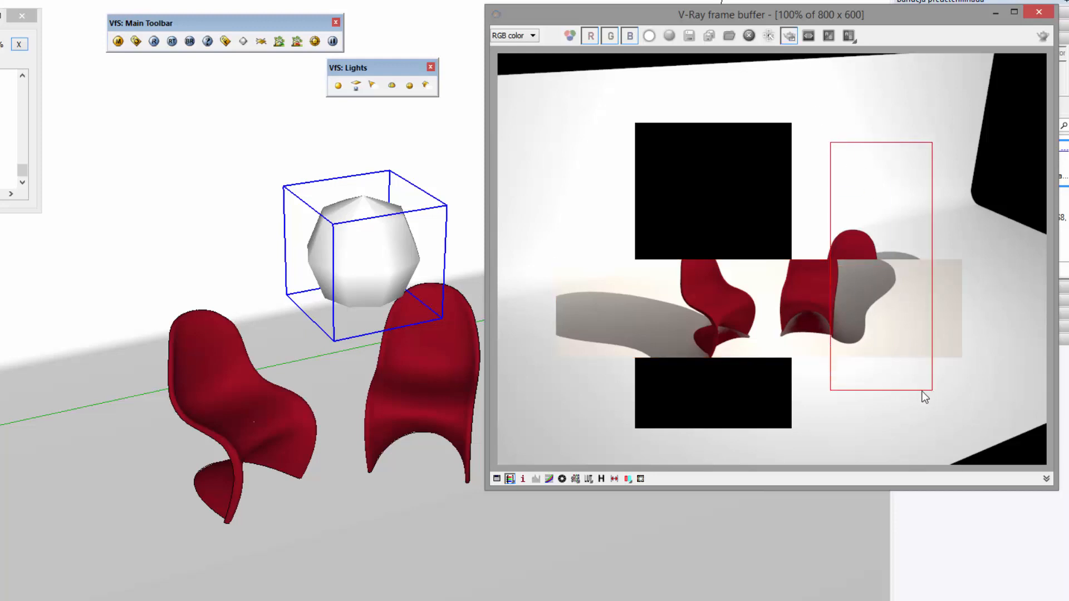
left_click(304, 216)
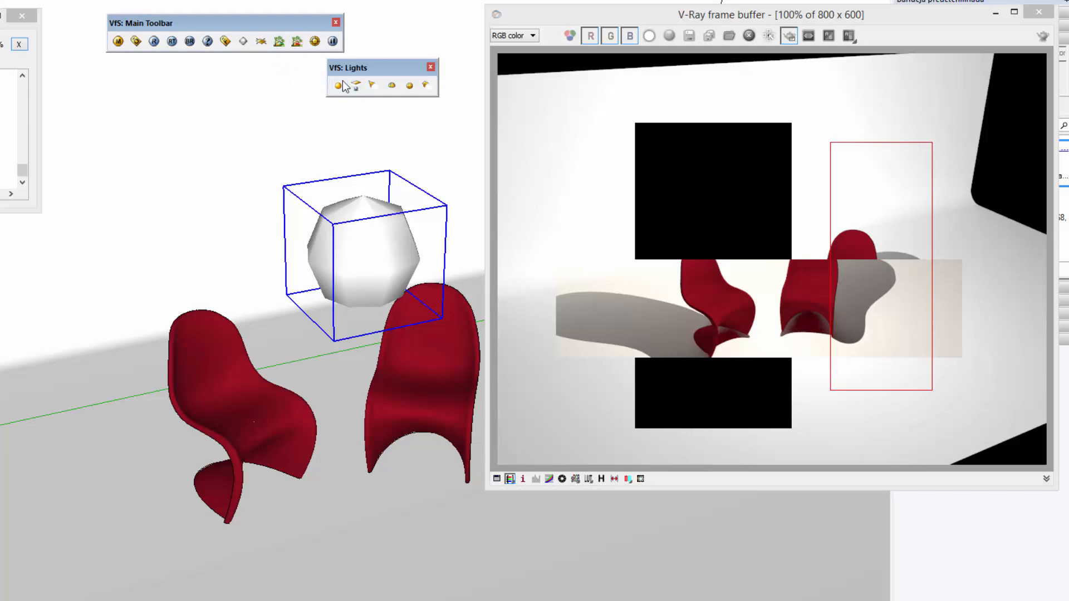
Set the Omni Light's color to light blue, RGB 161, 204, 255, and render the tall region.
right_click(366, 273)
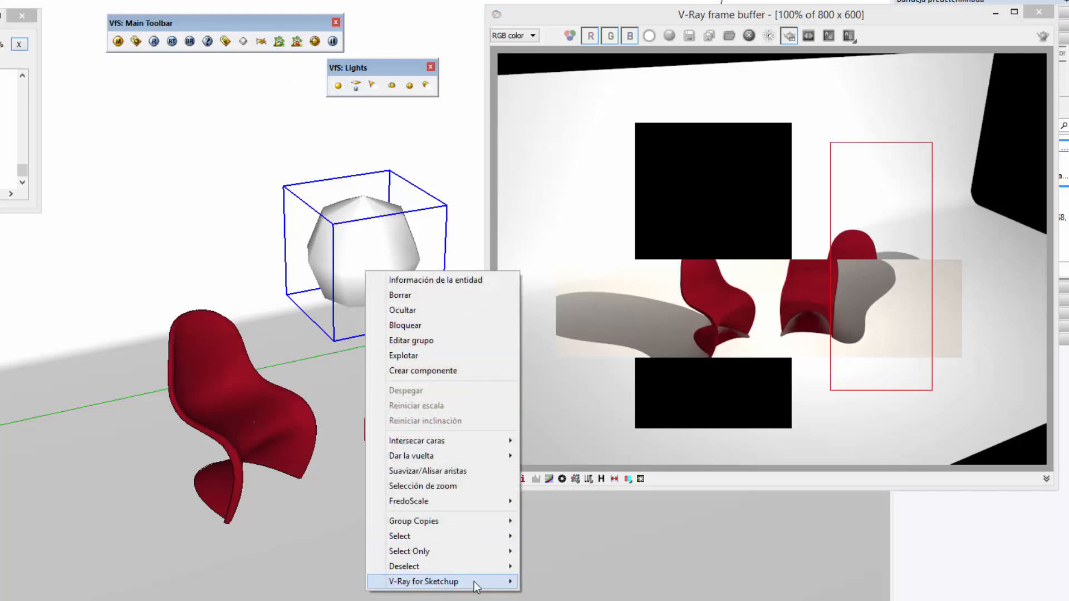
mouse_move(473, 581)
left_click(546, 582)
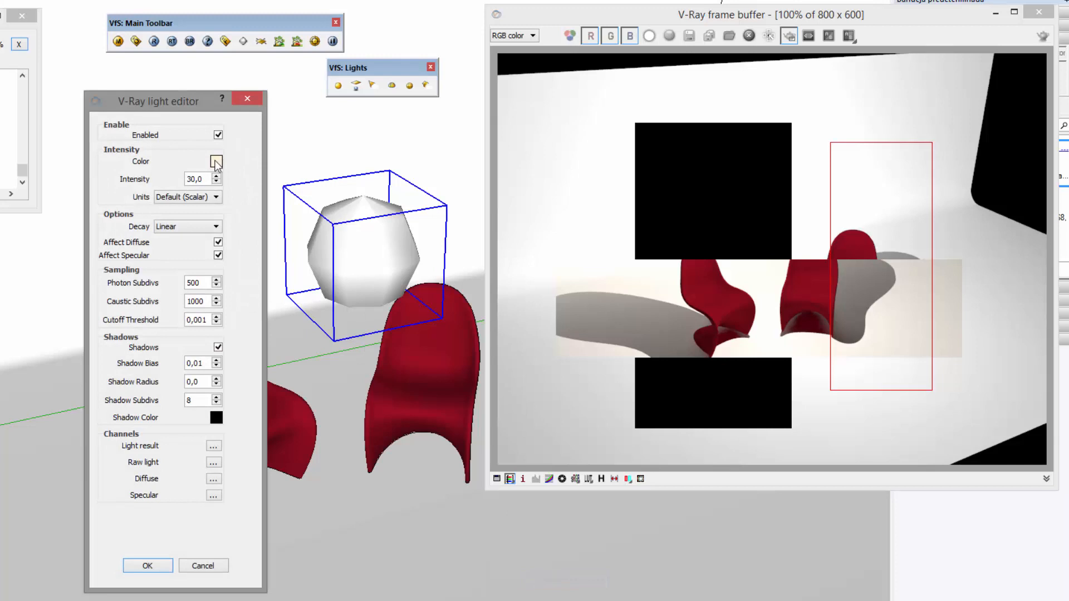
left_click(216, 162)
left_click_drag(228, 293, 228, 318)
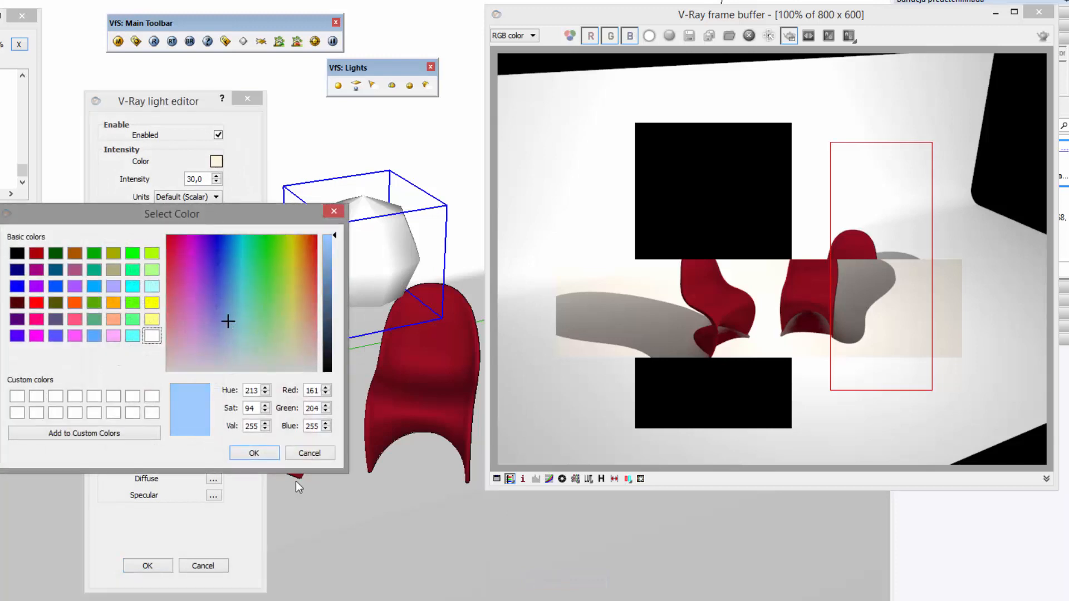
left_click(254, 453)
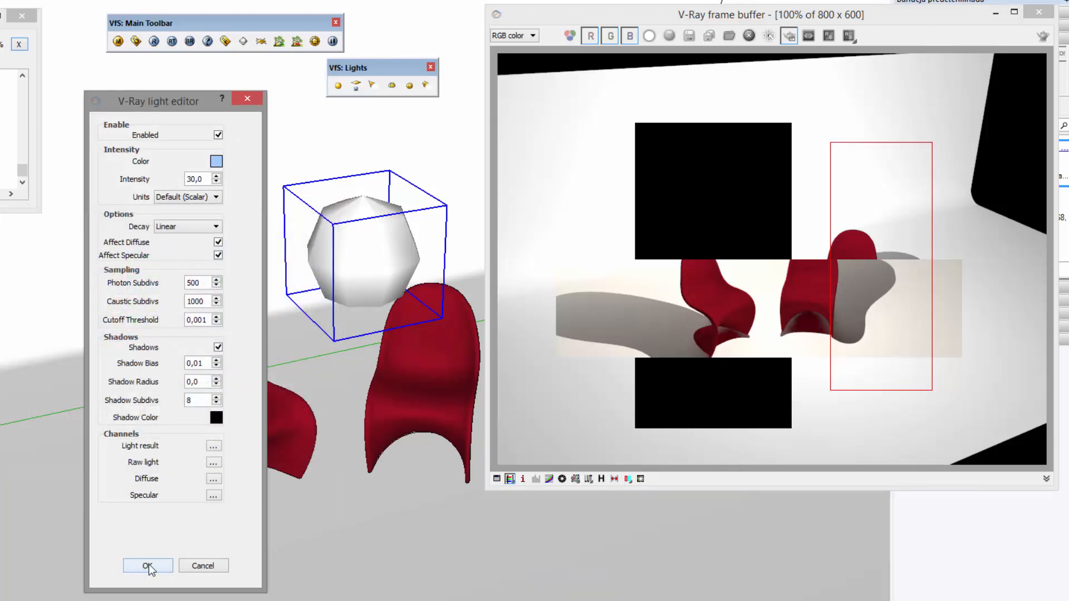
left_click(151, 563)
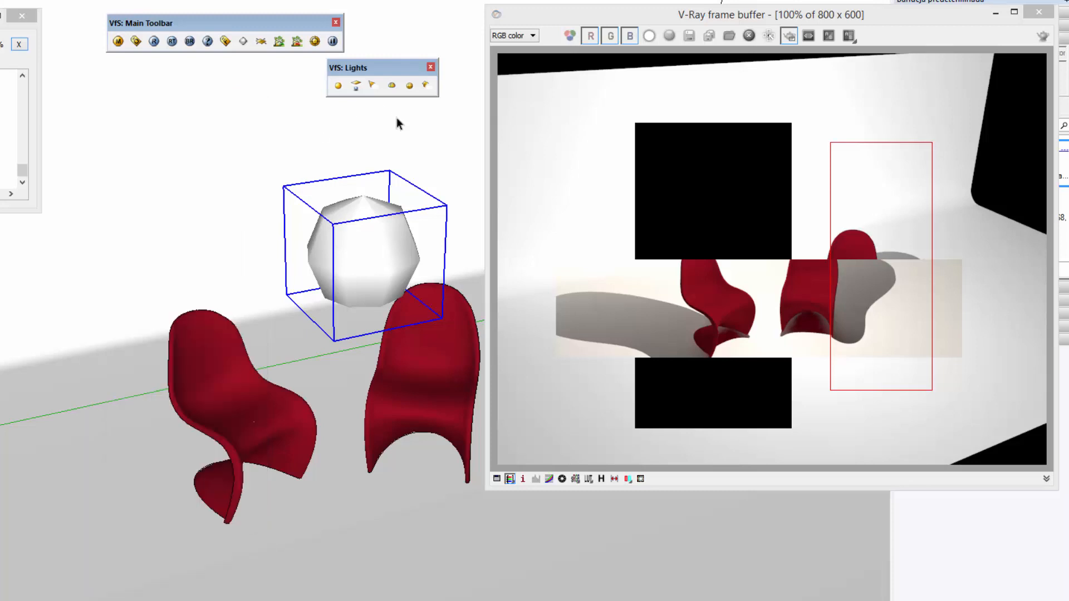
left_click(1043, 37)
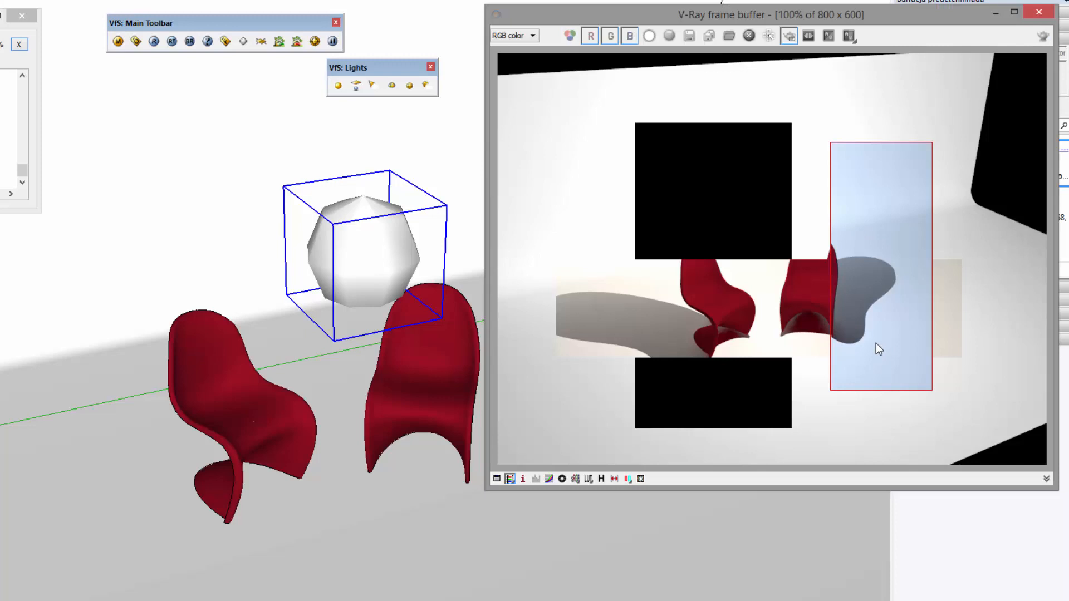
Mark a render region around the left chair and its shadow, and set the Omni Light's color to white.
left_click_drag(564, 191, 767, 406)
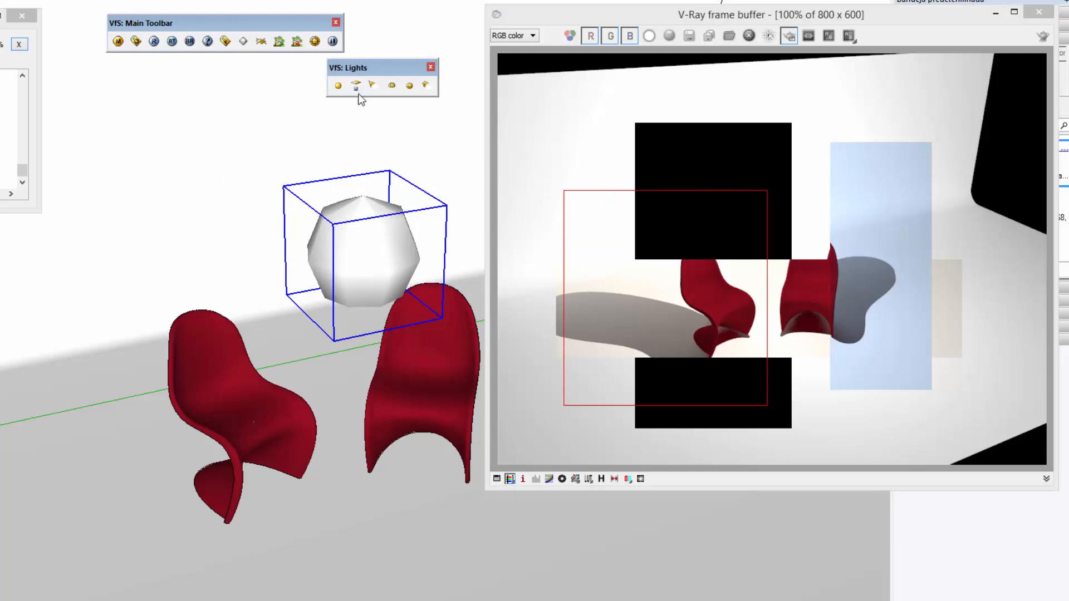
right_click(358, 220)
mouse_move(465, 527)
left_click(543, 529)
left_click(217, 163)
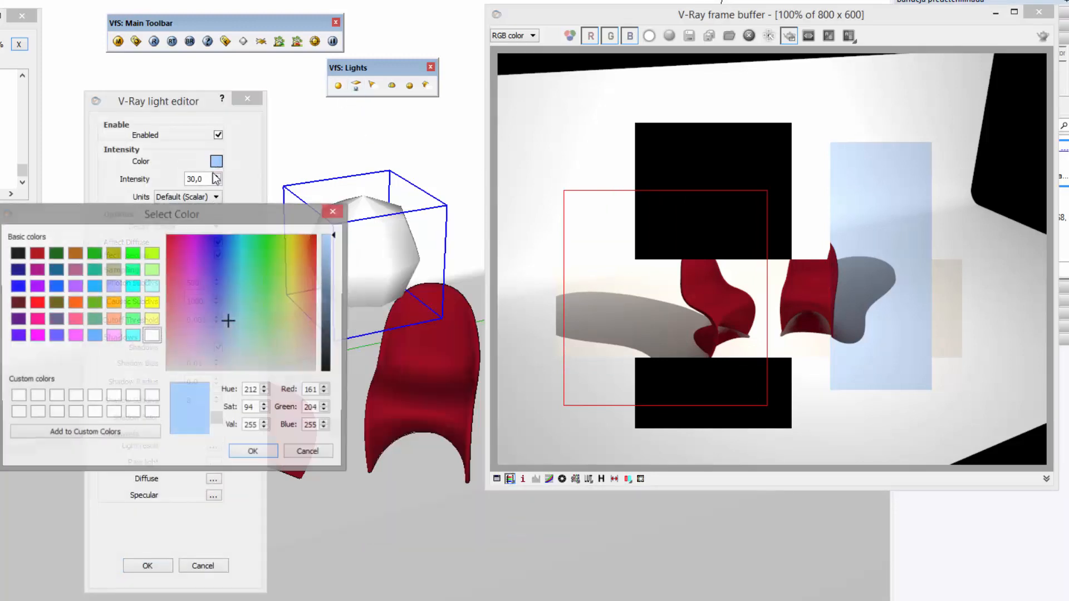
left_click(151, 336)
left_click(254, 454)
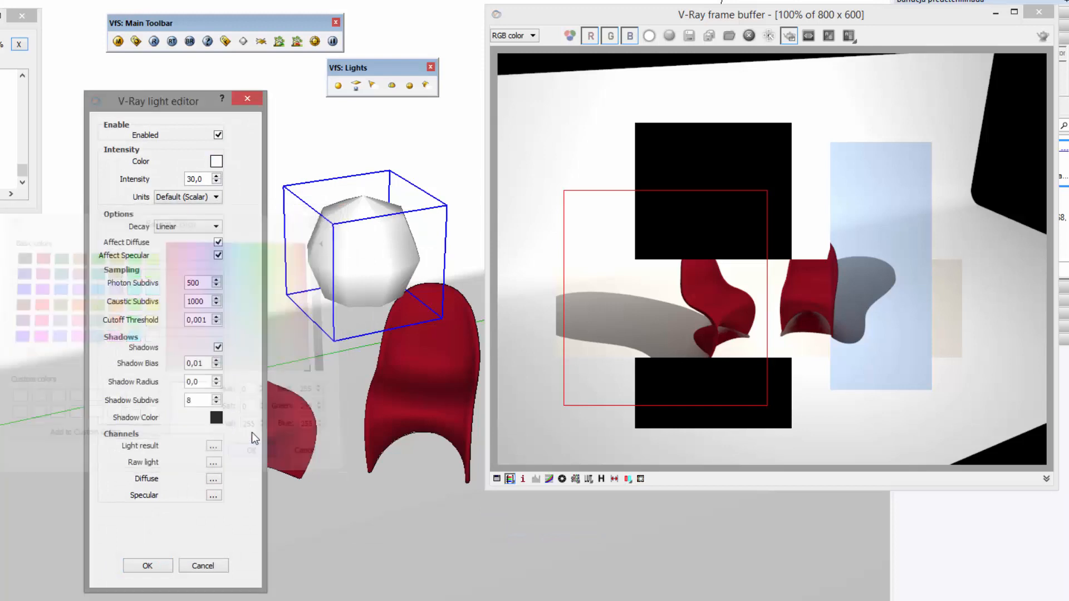
Try the Luminance and Luminous Power units for the Omni Light's intensity and return to Default (Scalar).
left_click_drag(207, 179, 178, 174)
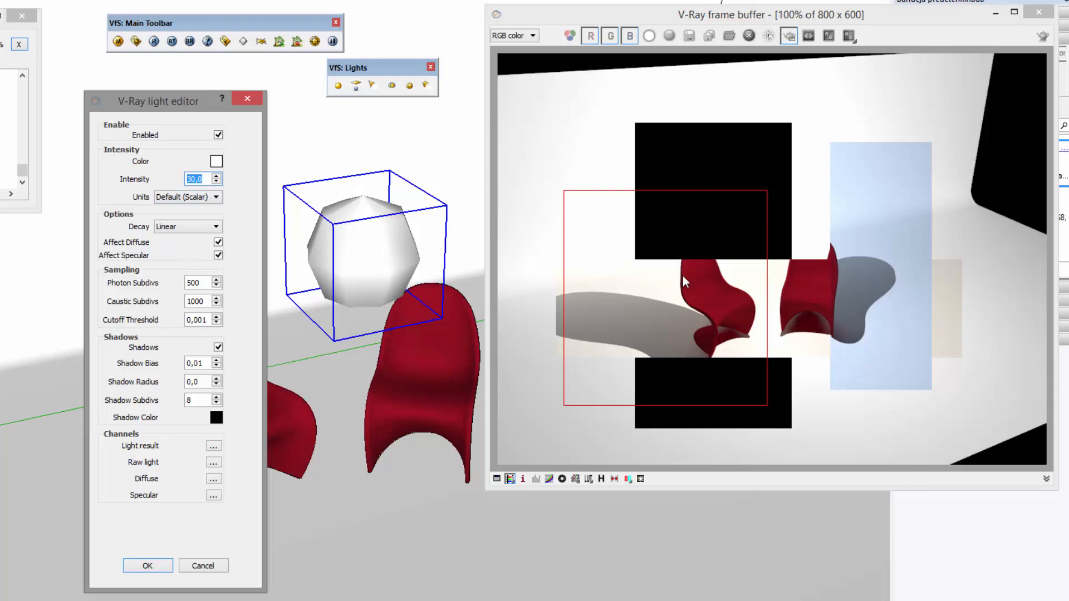
left_click(212, 201)
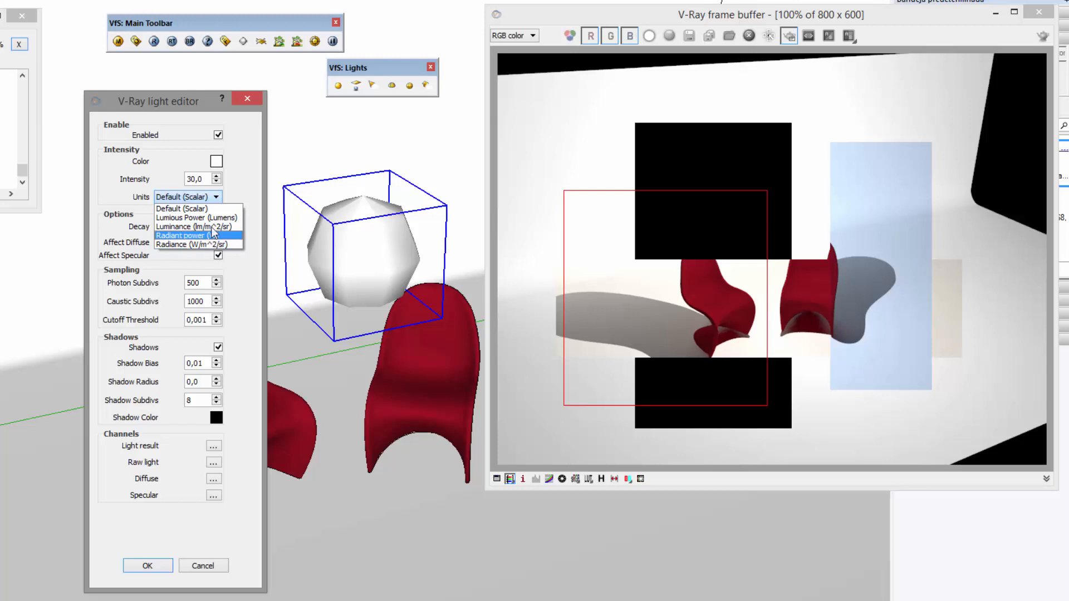
left_click(211, 227)
left_click(211, 197)
left_click(210, 219)
left_click(214, 198)
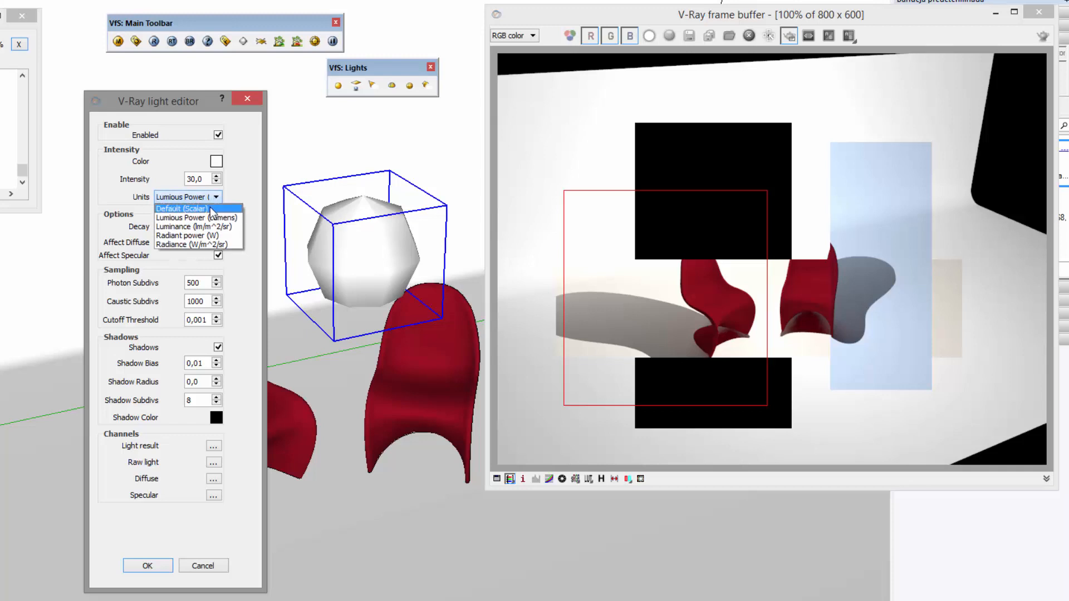
left_click(212, 209)
Set the Omni Light's intensity to 15 and render the region around the left chair.
double_click(203, 179)
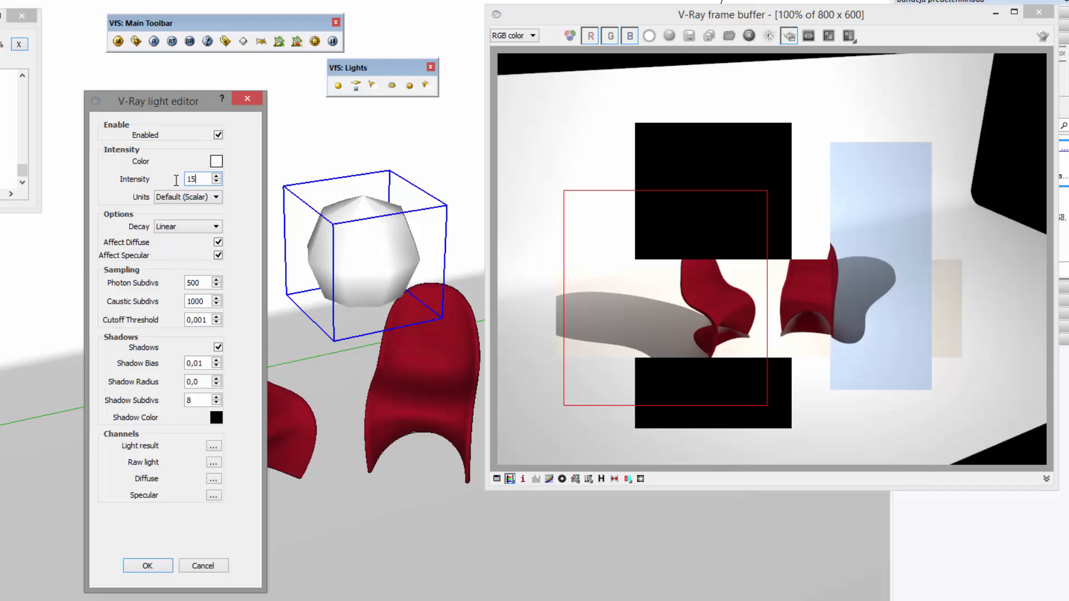
left_click(148, 566)
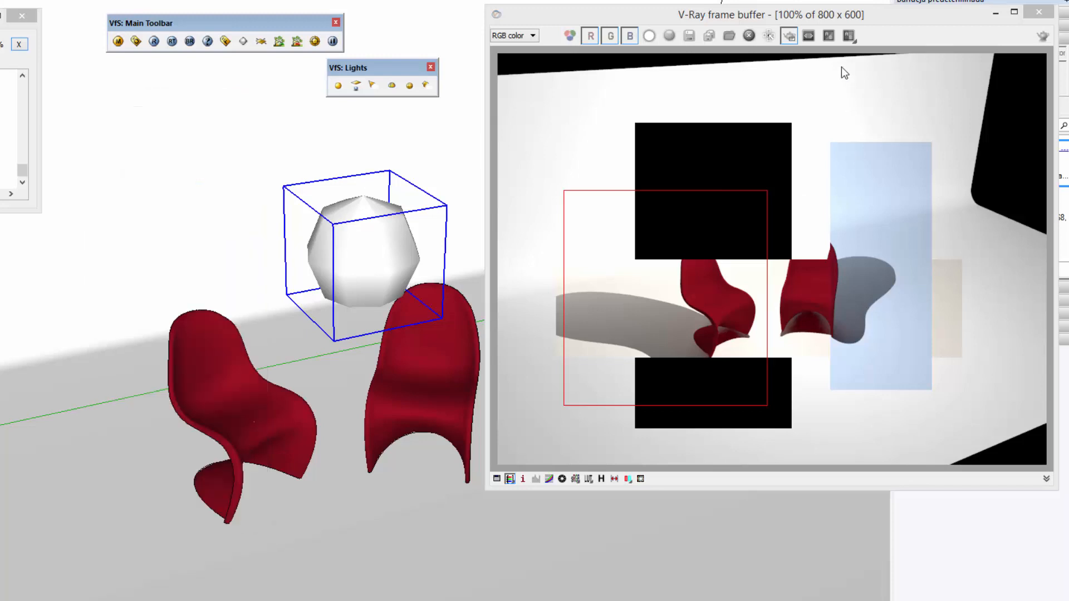
left_click(1043, 35)
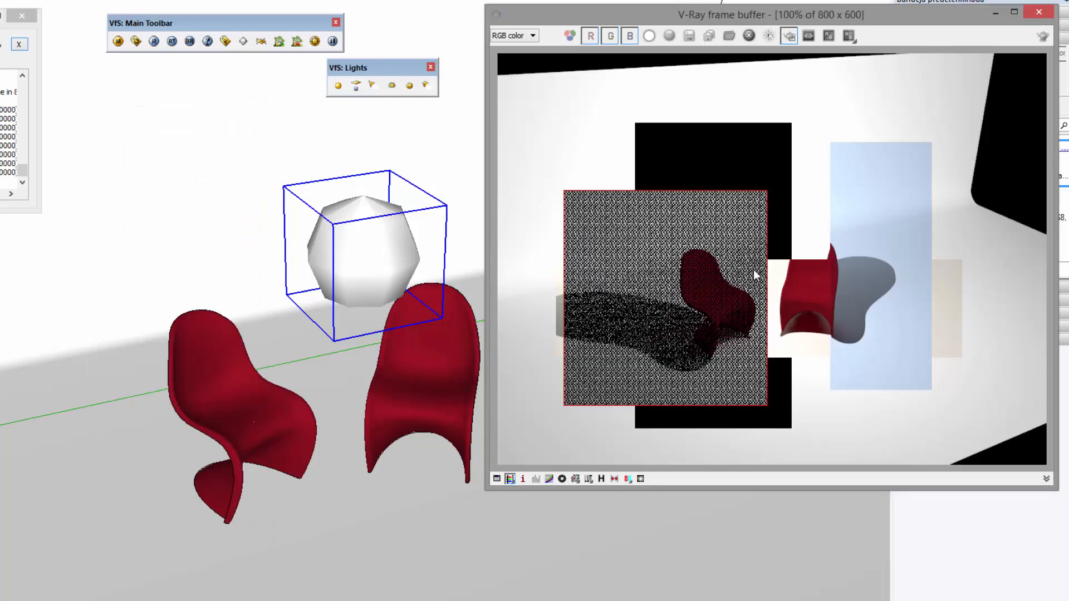
left_click(790, 37)
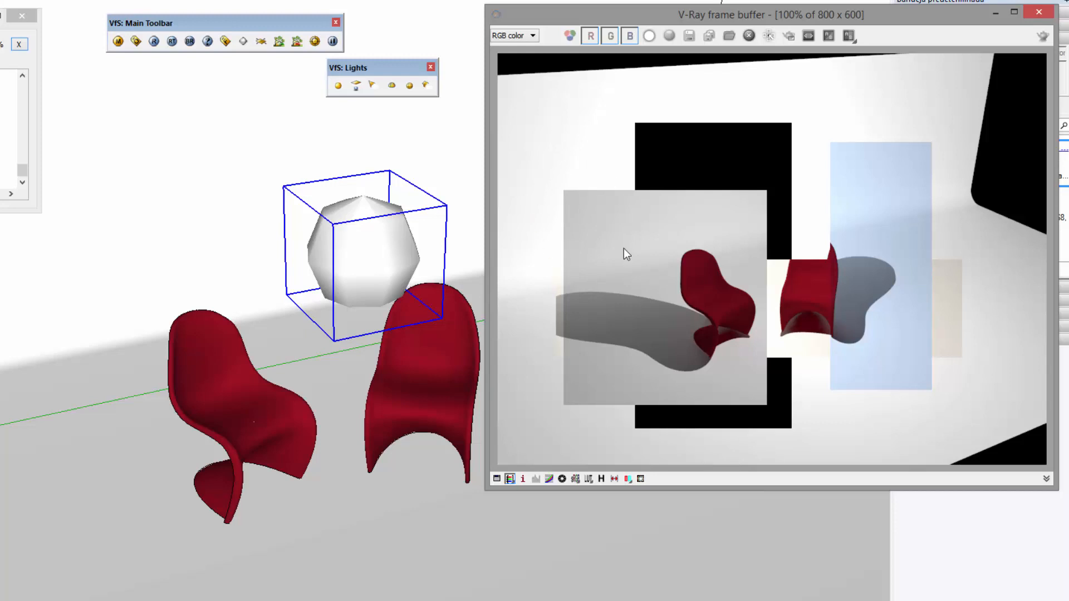
left_click(363, 284)
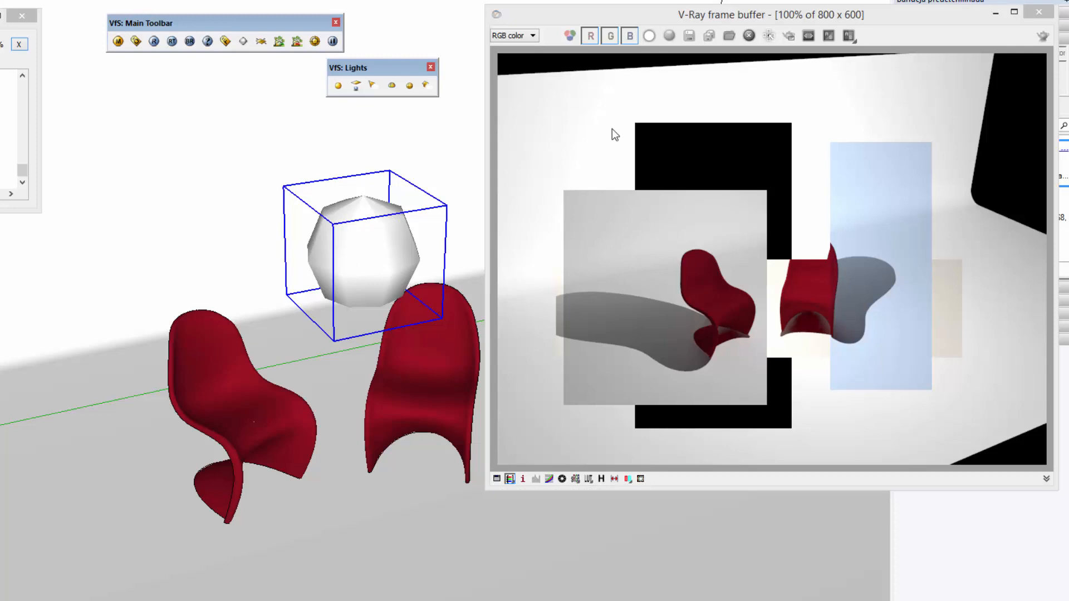
Mark a wide render region enclosing both chairs and their nearby shadows.
left_click(789, 36)
mouse_move(574, 89)
left_mouse_down()
mouse_move(954, 358)
mouse_move(952, 427)
mouse_move(952, 416)
left_mouse_up()
left_click(313, 291)
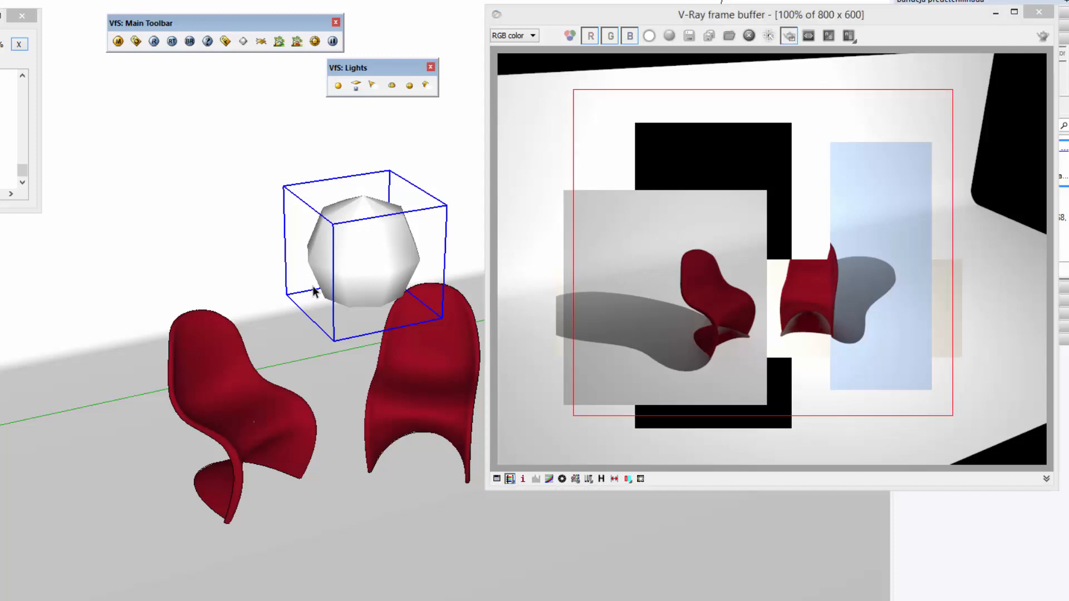
Try the Omni Light's Affect Diffuse and Affect Specular options, leaving both enabled.
right_click(359, 257)
mouse_move(480, 562)
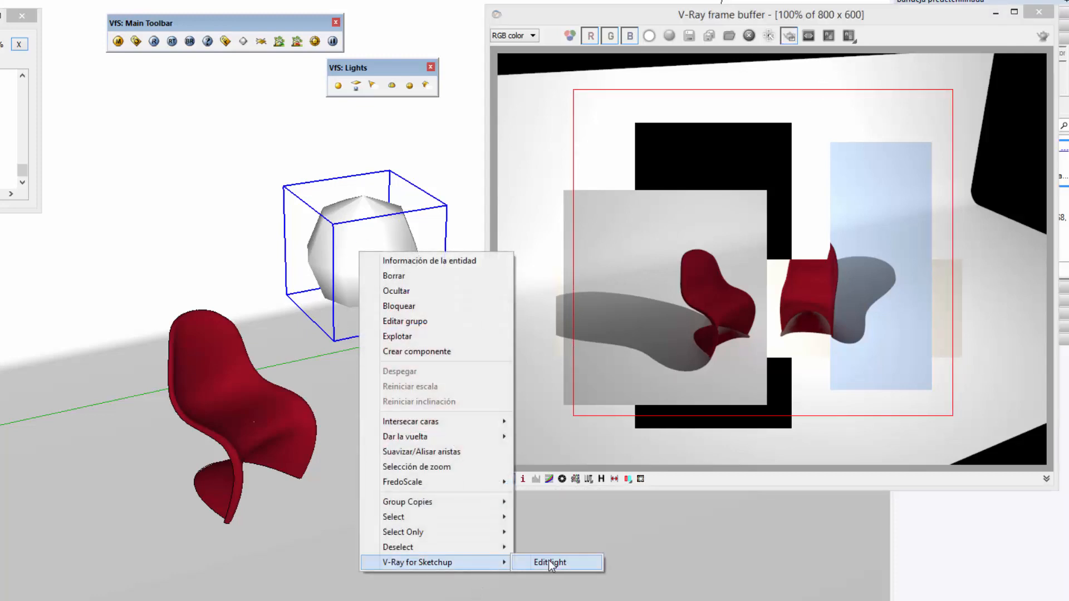
left_click(549, 561)
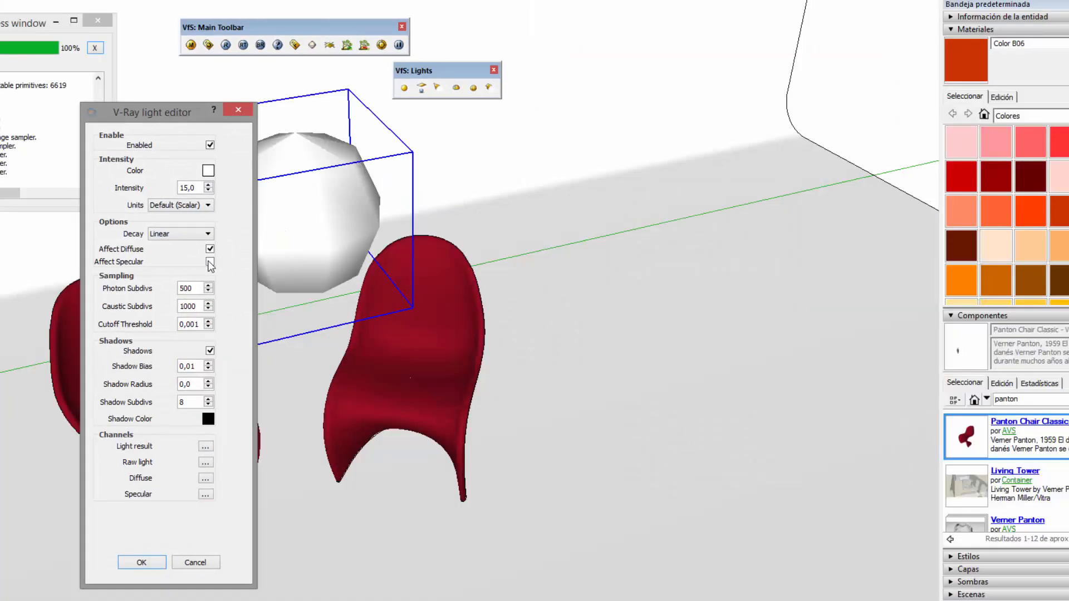
left_click(218, 255)
left_click(210, 251)
left_click(210, 249)
left_click(210, 261)
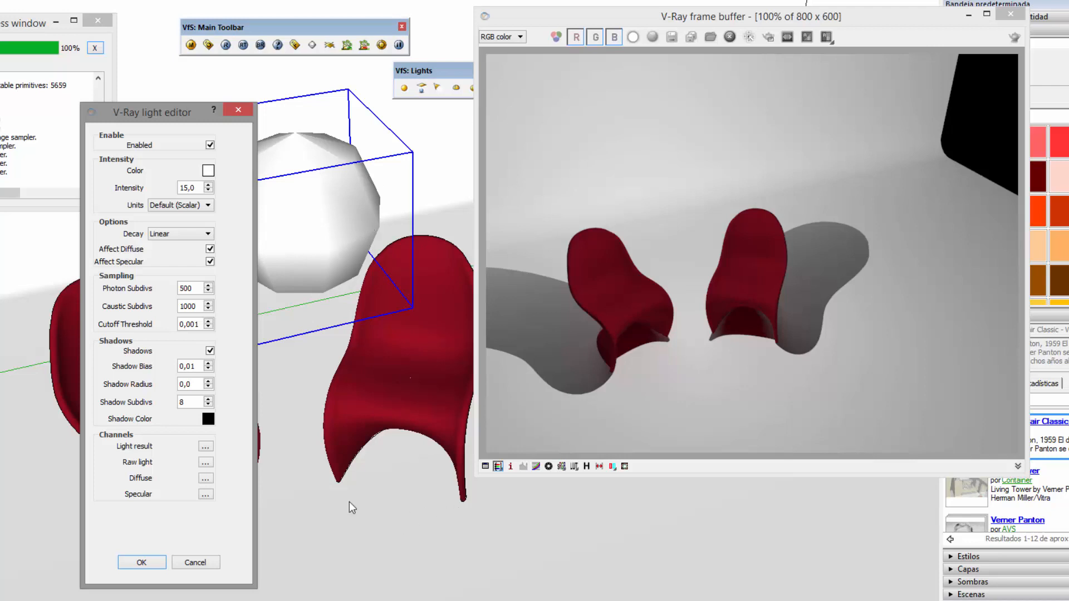
Turn off the Omni Light's shadows and render a tall region around the right chair.
left_click(209, 351)
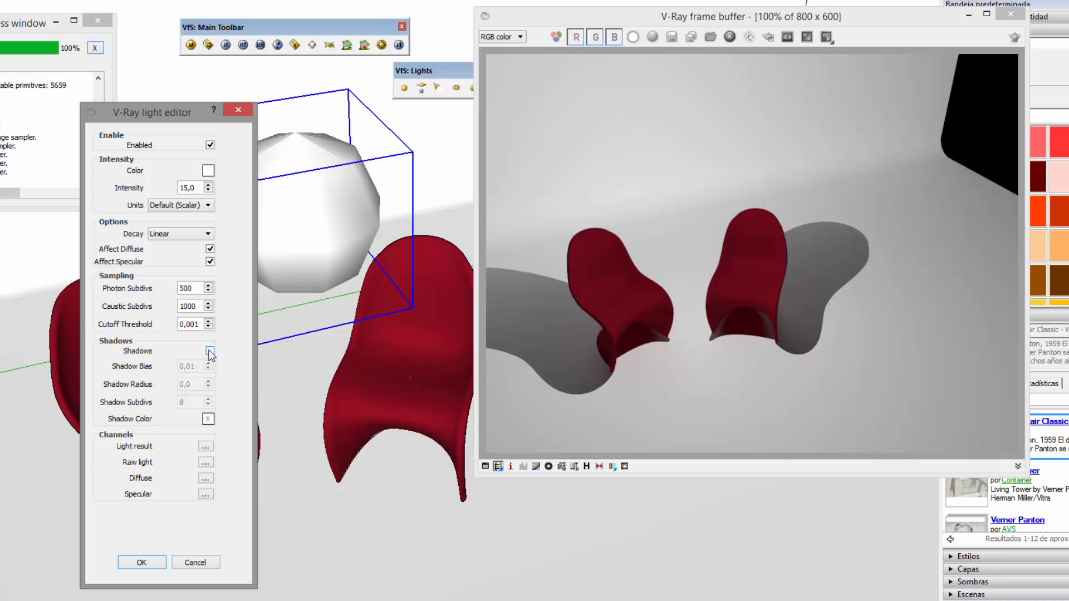
left_click(157, 564)
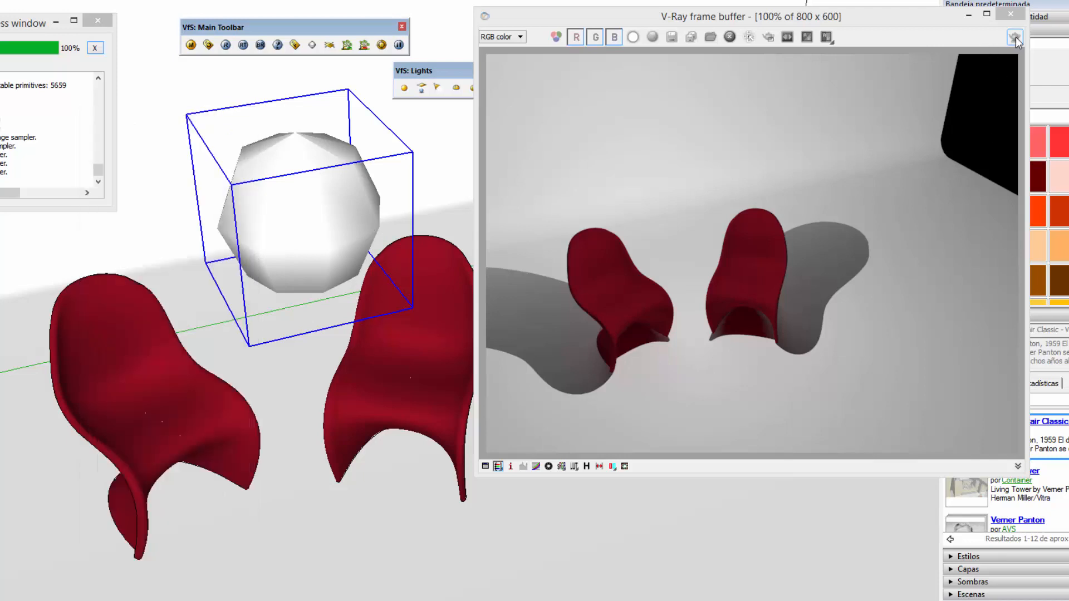
left_click(768, 37)
left_click_drag(674, 119, 814, 410)
left_click(1013, 37)
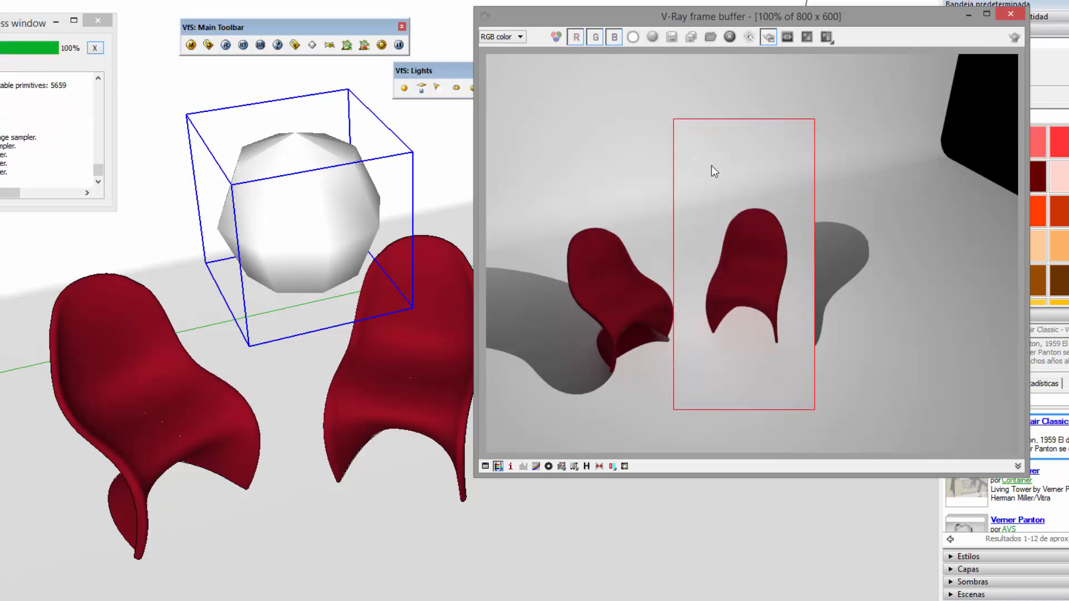
Drag a region across both chairs, turn region rendering off and render the full image.
left_click_drag(534, 231, 851, 357)
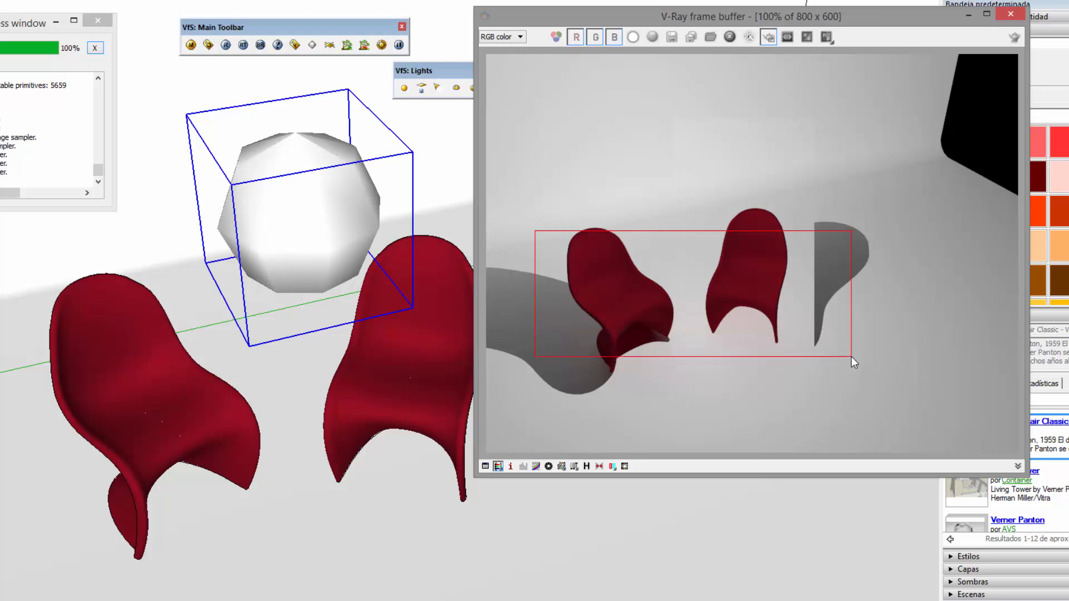
left_click(768, 37)
left_click(1013, 37)
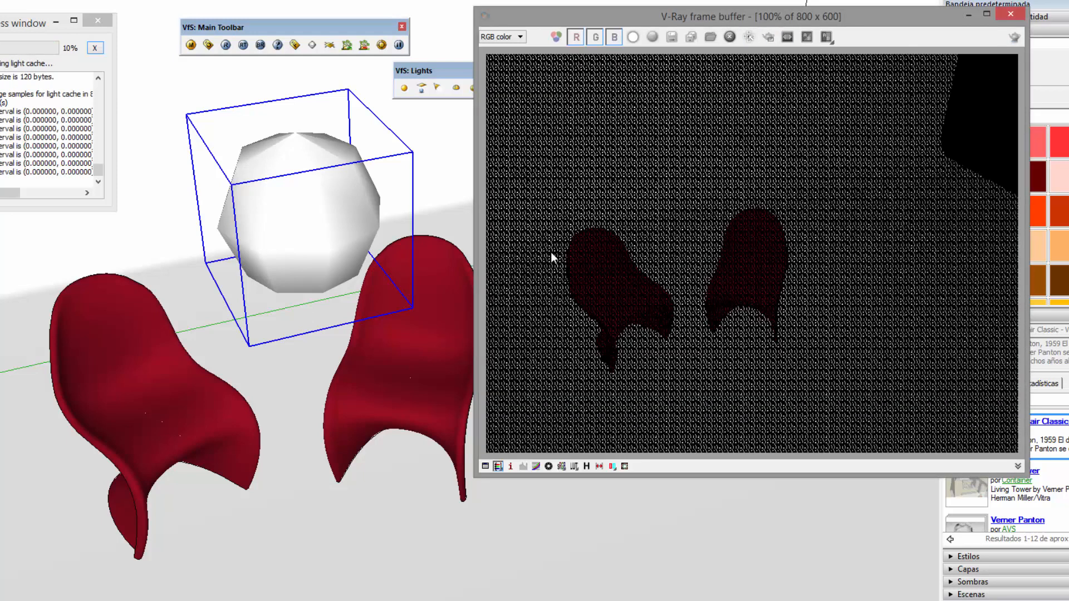
Turn the Omni Light's shadows back on with a grey shadow color, RGB 117, 117, 117, and render the full image.
right_click(294, 217)
mouse_move(401, 517)
left_click(478, 518)
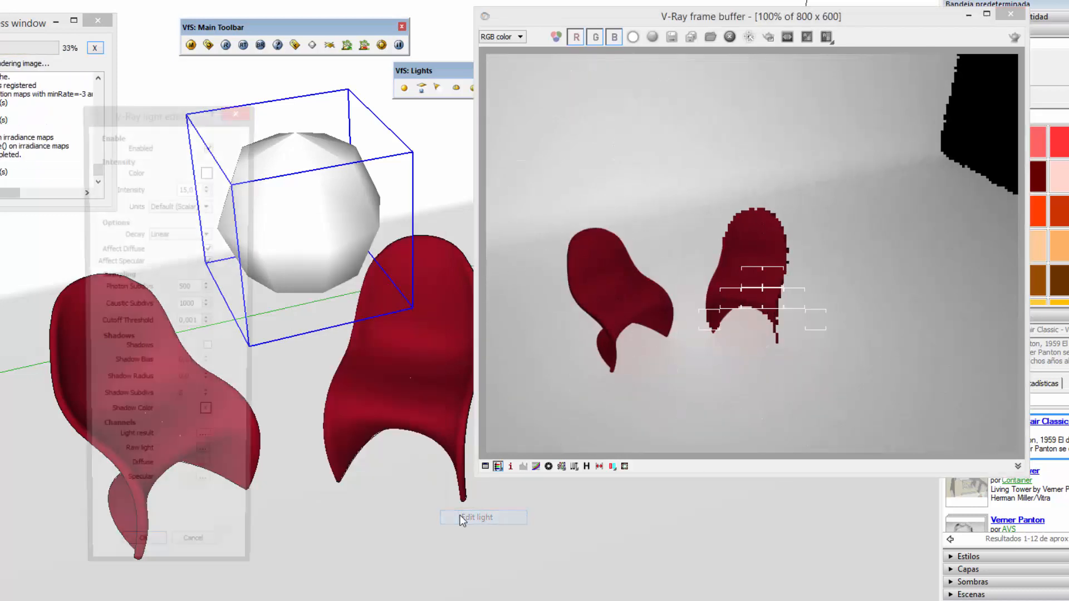
left_click(210, 352)
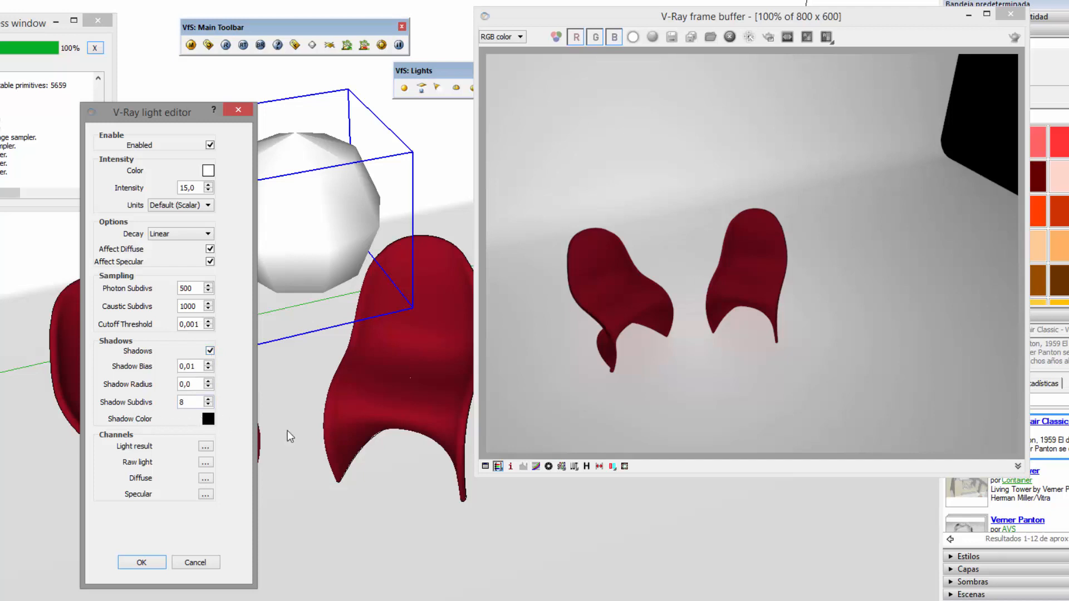
left_click(208, 420)
left_click_drag(315, 349, 315, 313)
left_click(243, 454)
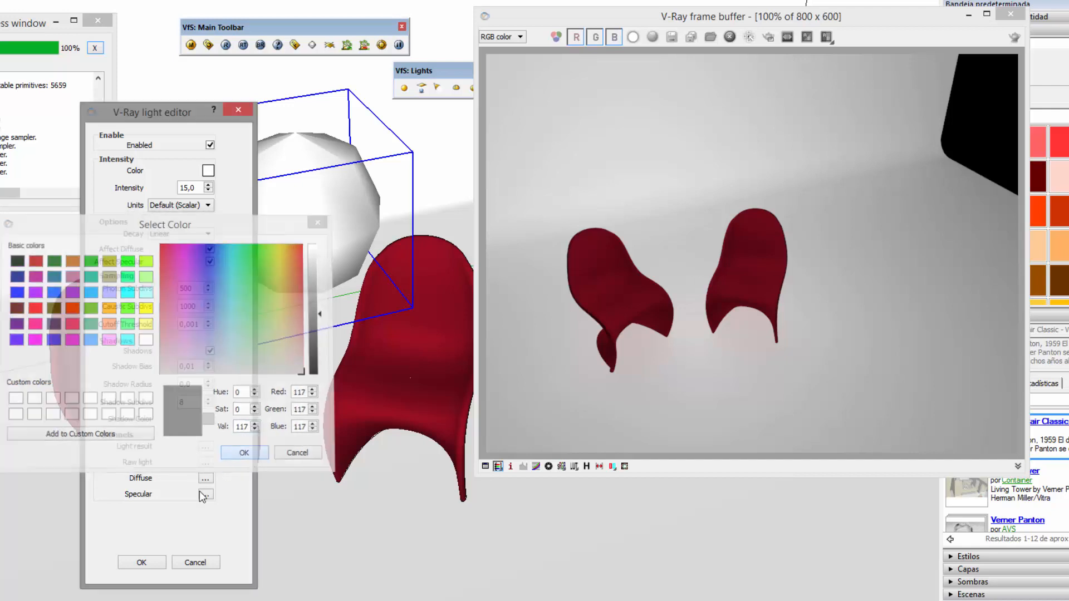
left_click(141, 563)
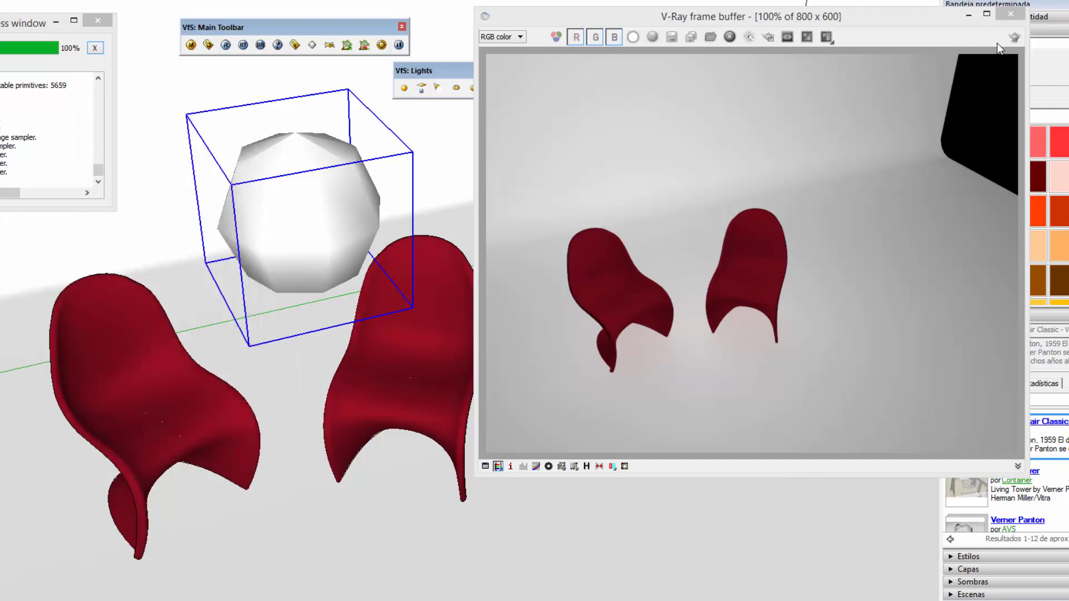
left_click(1014, 37)
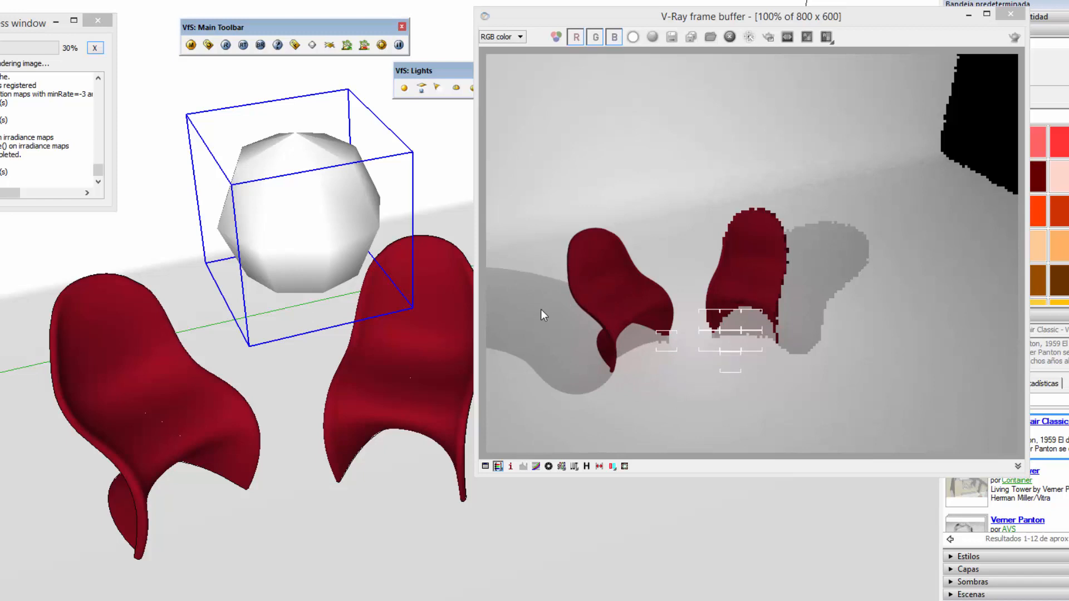
Review the Omni Light's shadow subdivision and radius settings and set its shadow color to black.
right_click(313, 203)
mouse_move(433, 505)
left_click(500, 507)
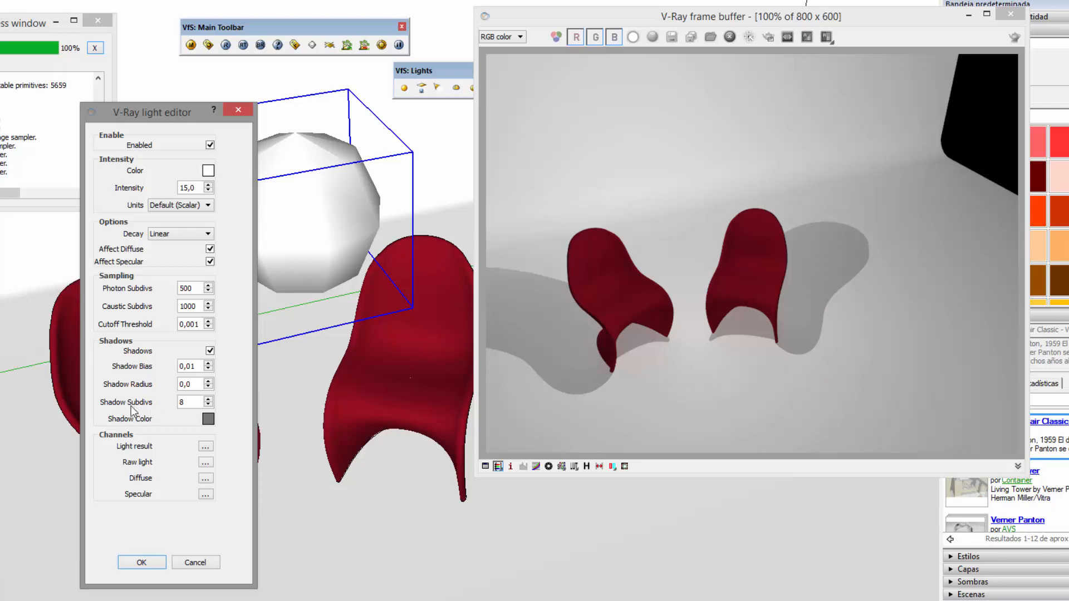
left_click_drag(192, 402, 174, 403)
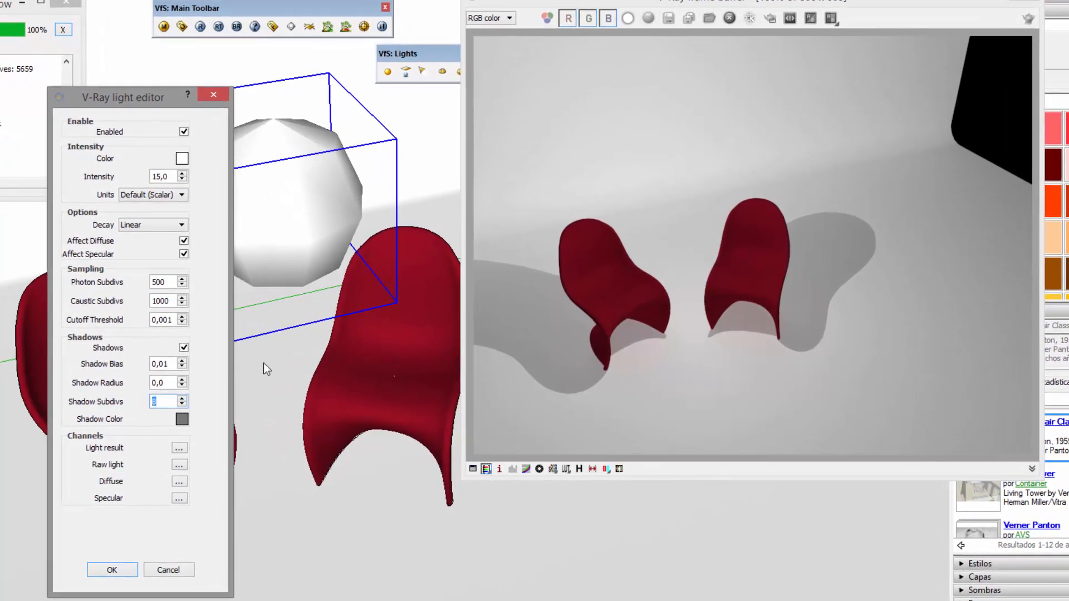
left_click_drag(161, 404, 150, 402)
left_click(169, 399)
double_click(170, 398)
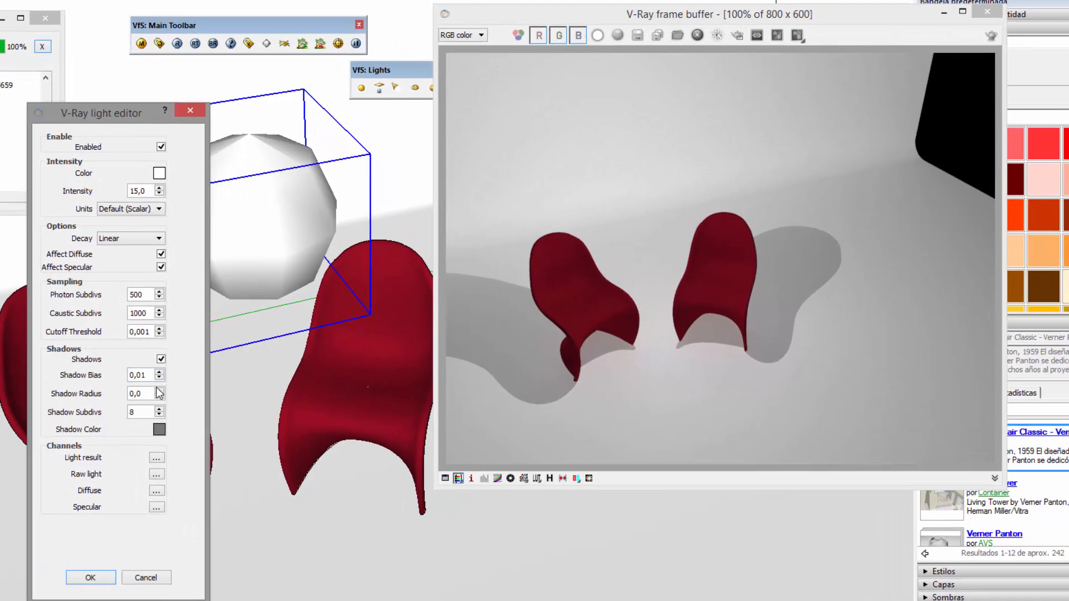
double_click(137, 392)
left_click(159, 429)
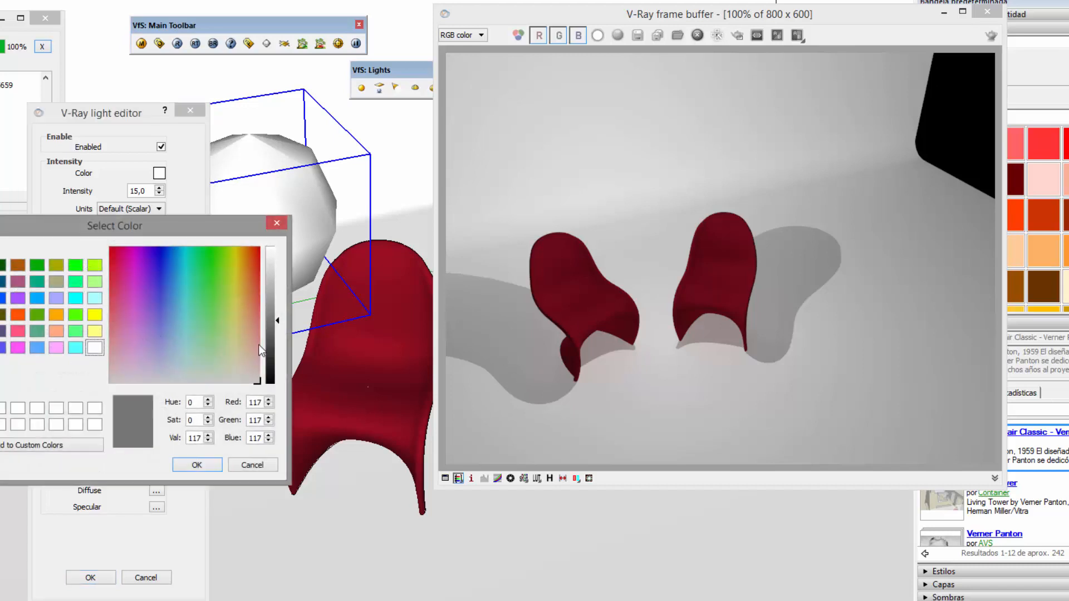
left_click(270, 383)
left_click(196, 465)
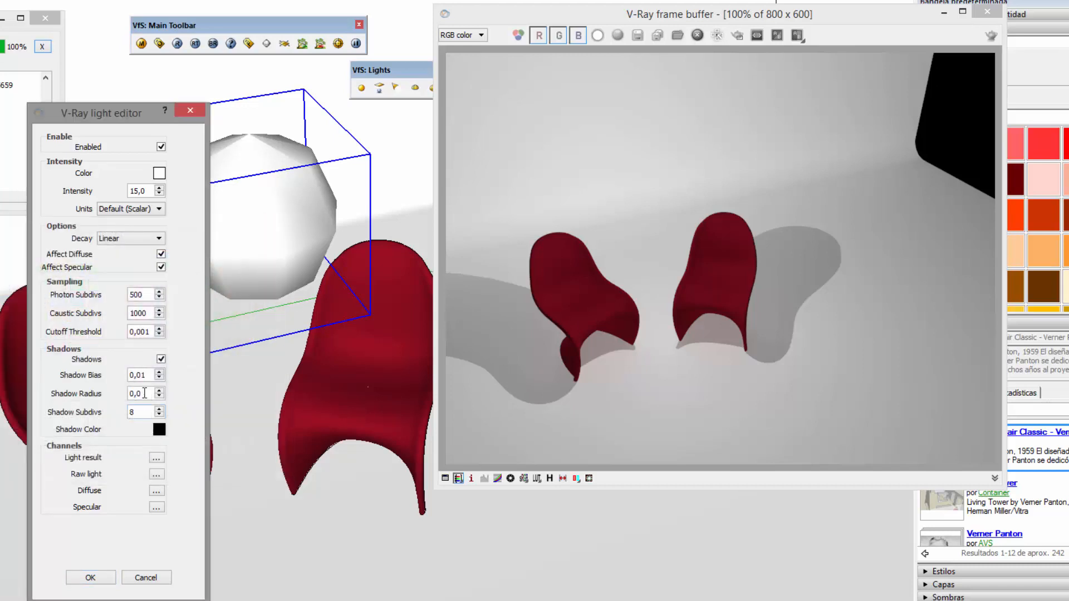
Set the Omni Light's shadow radius to 0.5 and render a small region over the edge of the right chair's shadow.
left_click(139, 393)
left_click(95, 578)
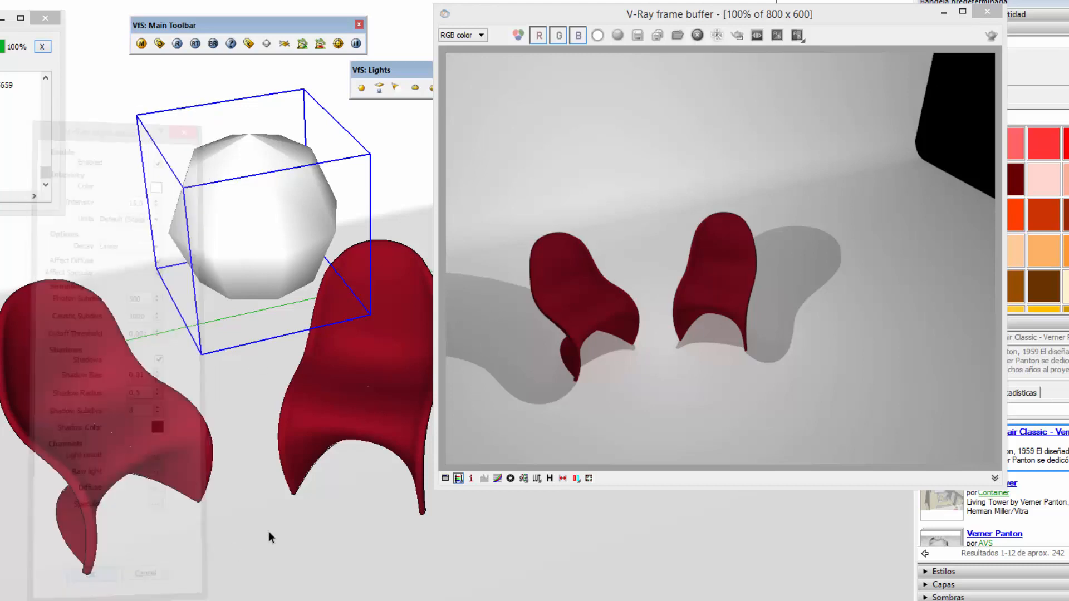
left_click(738, 36)
mouse_move(803, 269)
left_mouse_down()
mouse_move(841, 368)
mouse_move(827, 353)
mouse_move(840, 300)
left_mouse_up()
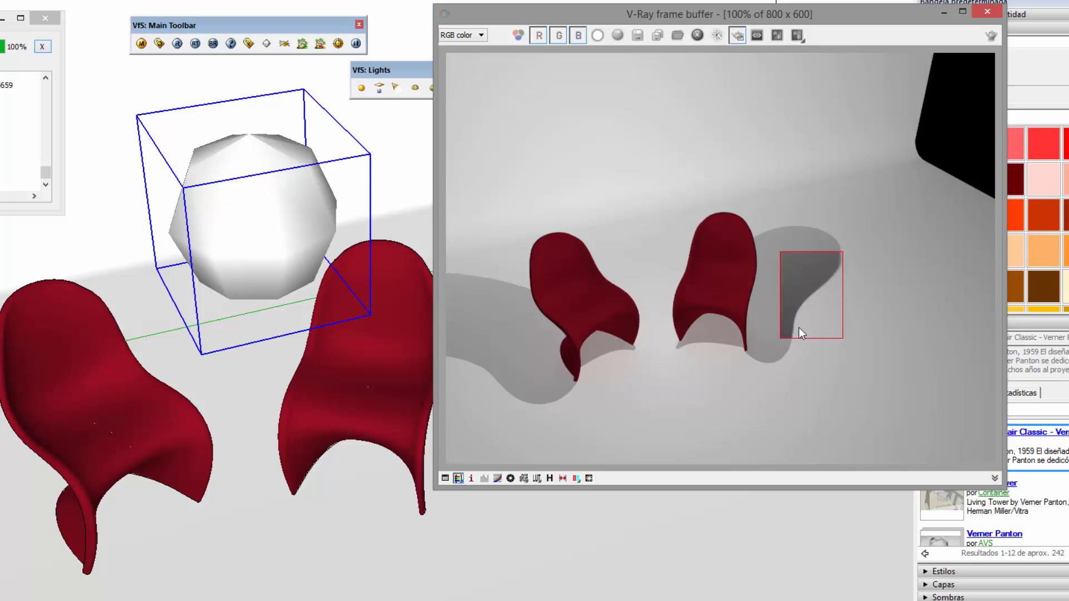
scroll(801, 330, "up", 1)
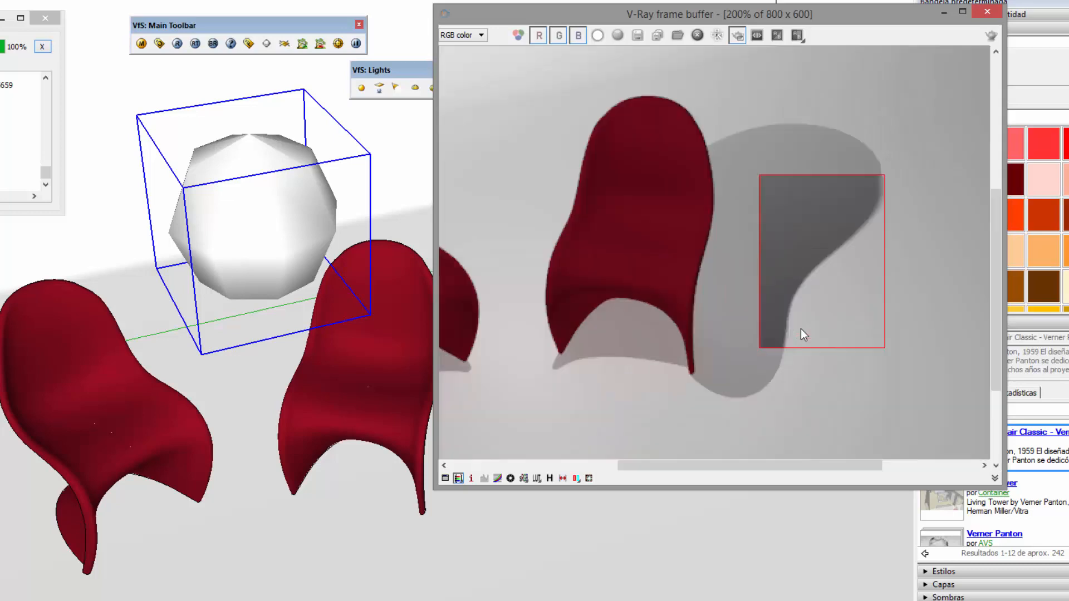
scroll(790, 333, "down", 2)
scroll(790, 332, "up", 2)
scroll(790, 330, "down", 1)
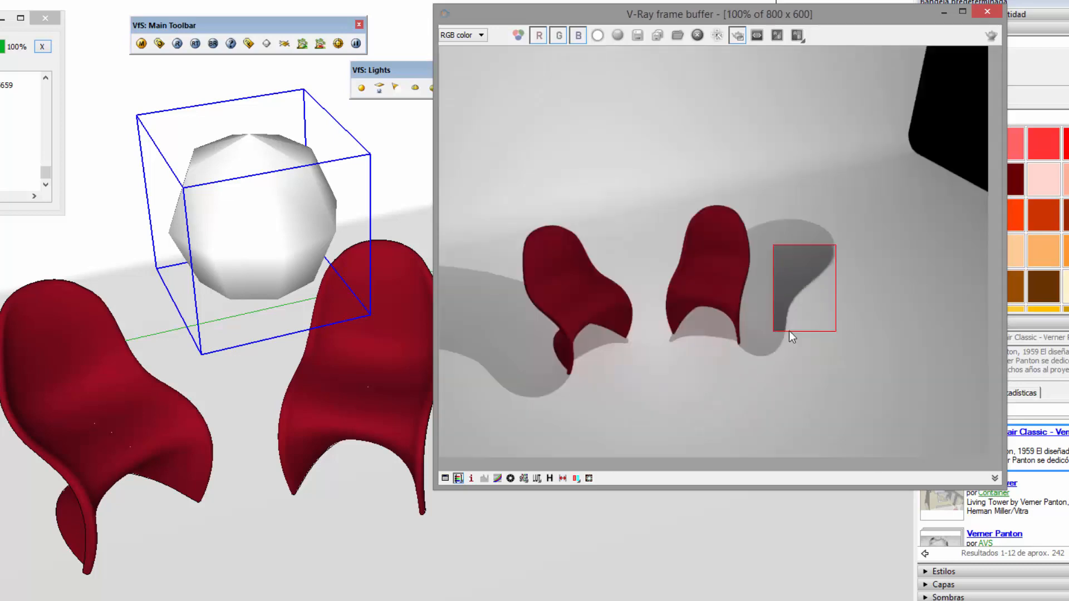
Set the Omni Light's shadow radius to 5 and render the region over the lower part of the right chair's shadow.
right_click(269, 234)
mouse_move(389, 544)
left_click(445, 545)
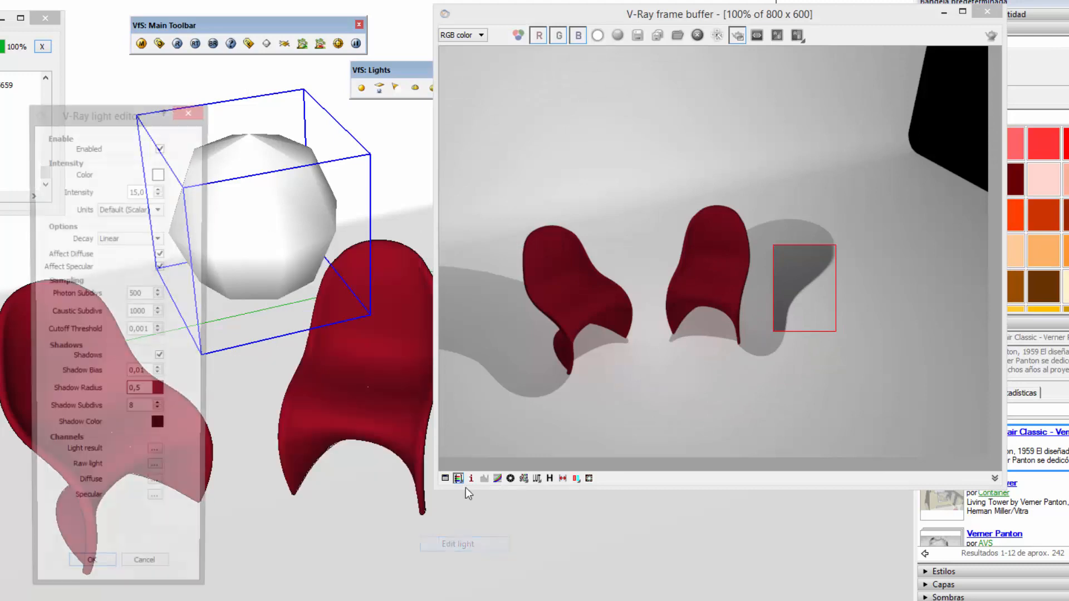
left_click_drag(152, 110, 233, 93)
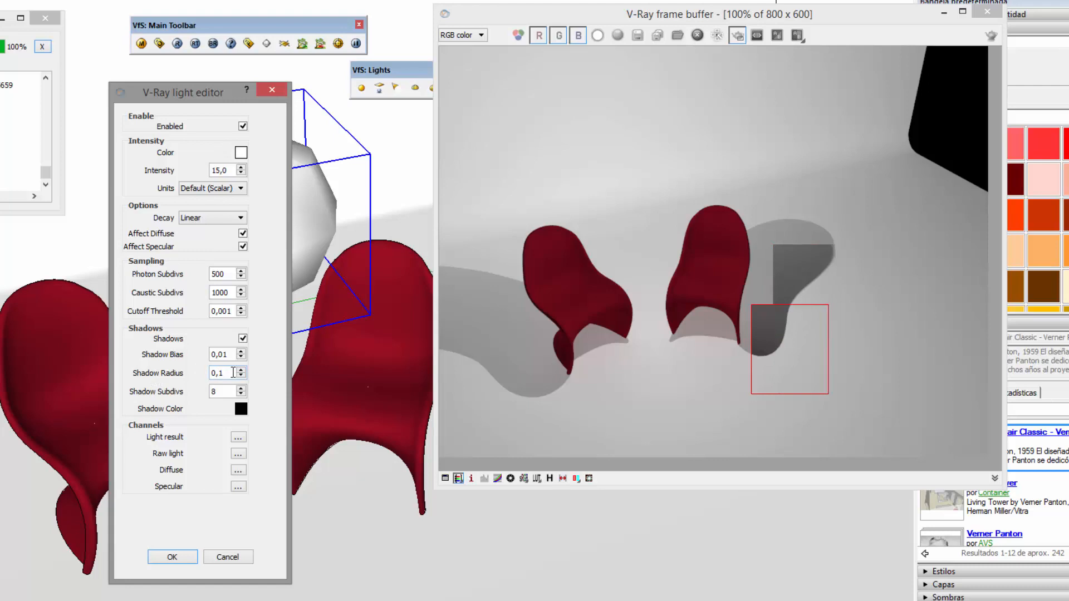
left_click_drag(228, 373, 207, 368)
type("5")
left_click(178, 555)
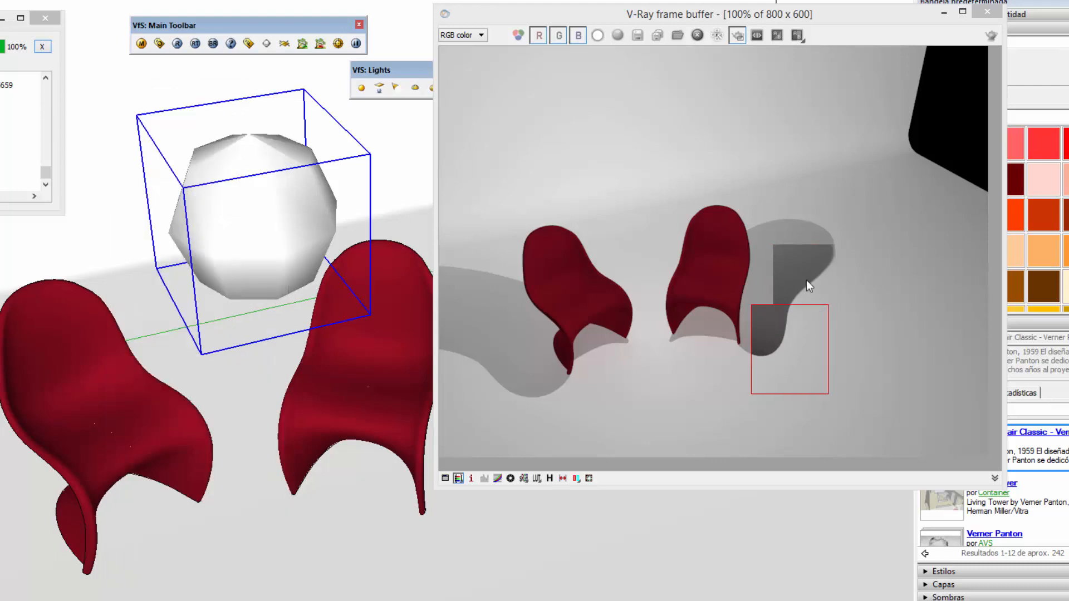
left_click(990, 36)
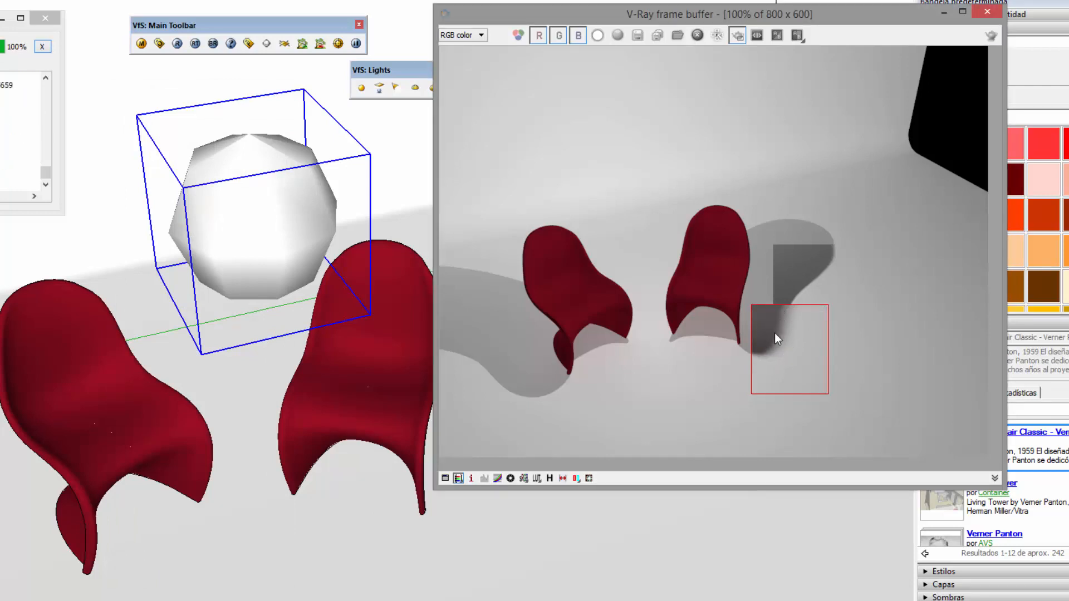
Mark a region at the lower end of the right chair's shadow, set Shadow Subdivs to 16 and render it.
left_click_drag(738, 325, 789, 389)
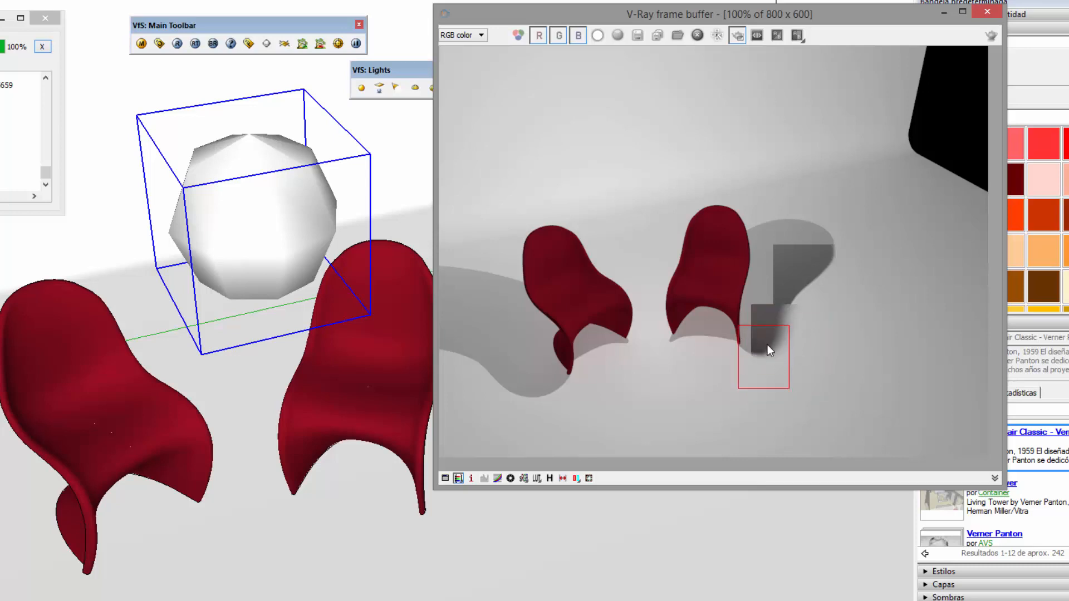
right_click(287, 230)
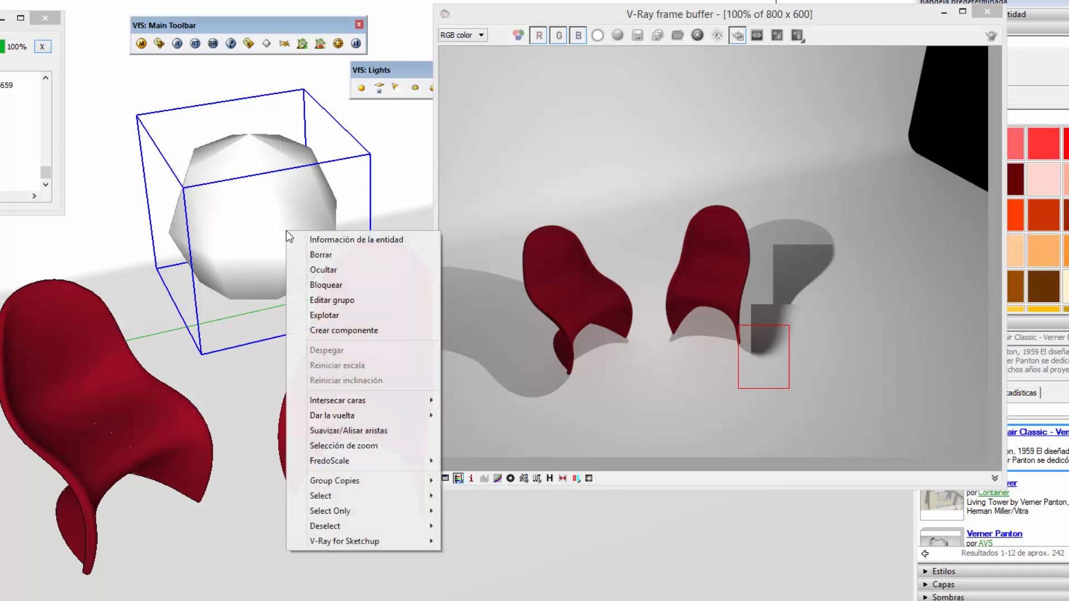
mouse_move(378, 541)
left_click(455, 541)
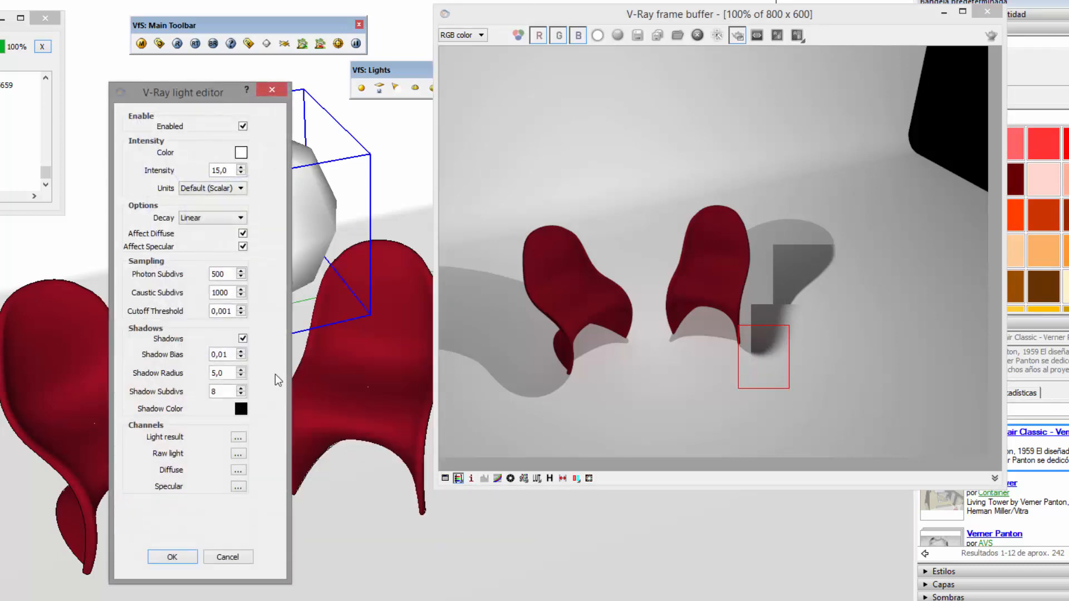
mouse_move(199, 388)
left_mouse_down()
mouse_move(190, 386)
mouse_move(218, 391)
mouse_move(205, 389)
left_mouse_up()
left_click(240, 394)
type("16")
left_click(195, 556)
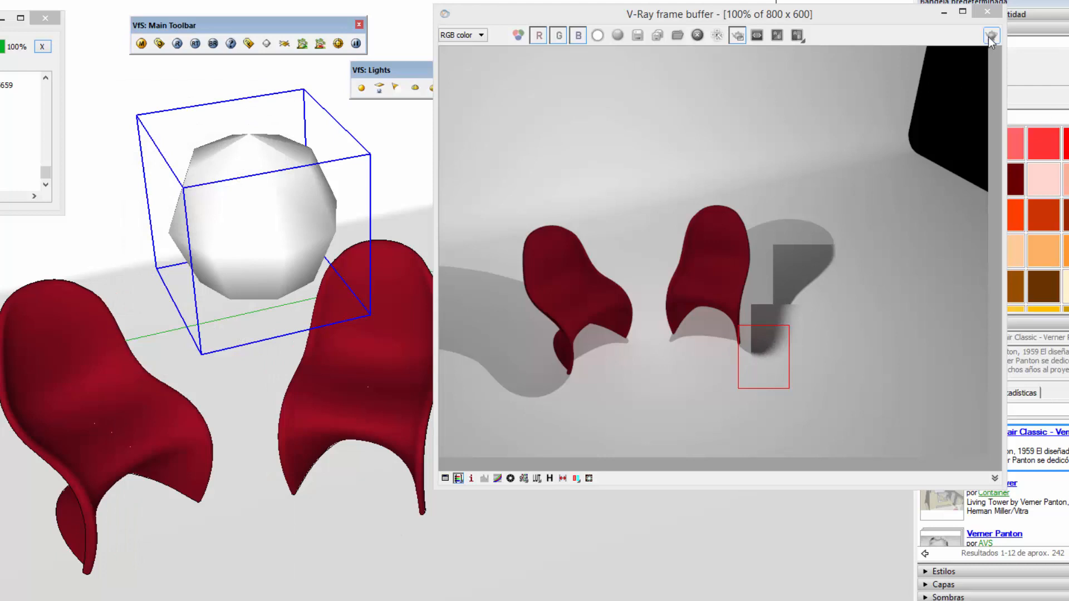
left_click(990, 36)
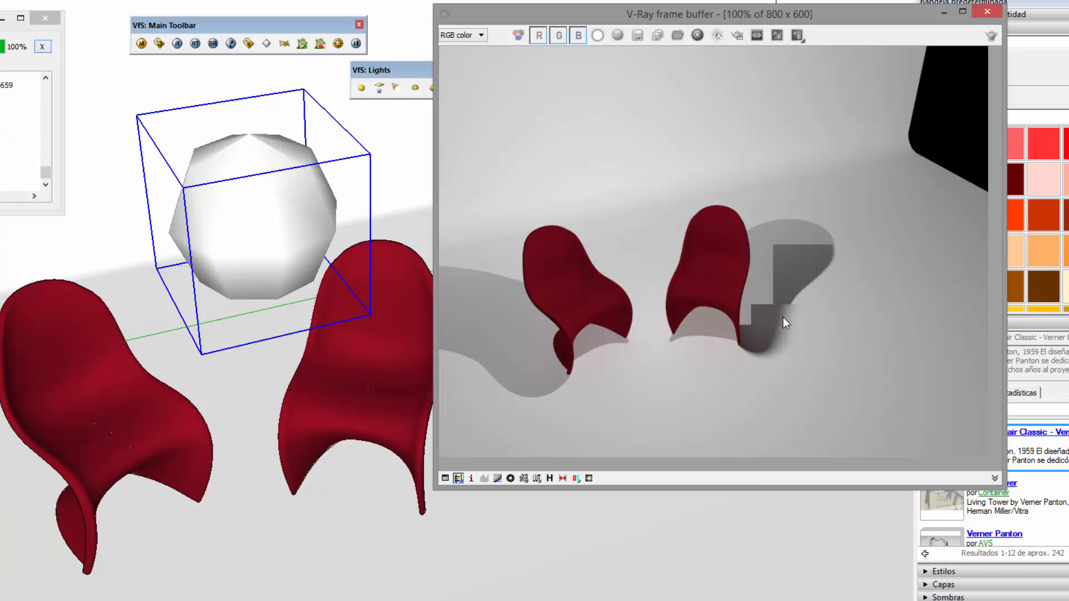
Mark a region at the foot of the right chair's shadow, set the Omni Light's Shadow Subdivs to 50 and render it.
scroll(779, 336, "up", 1)
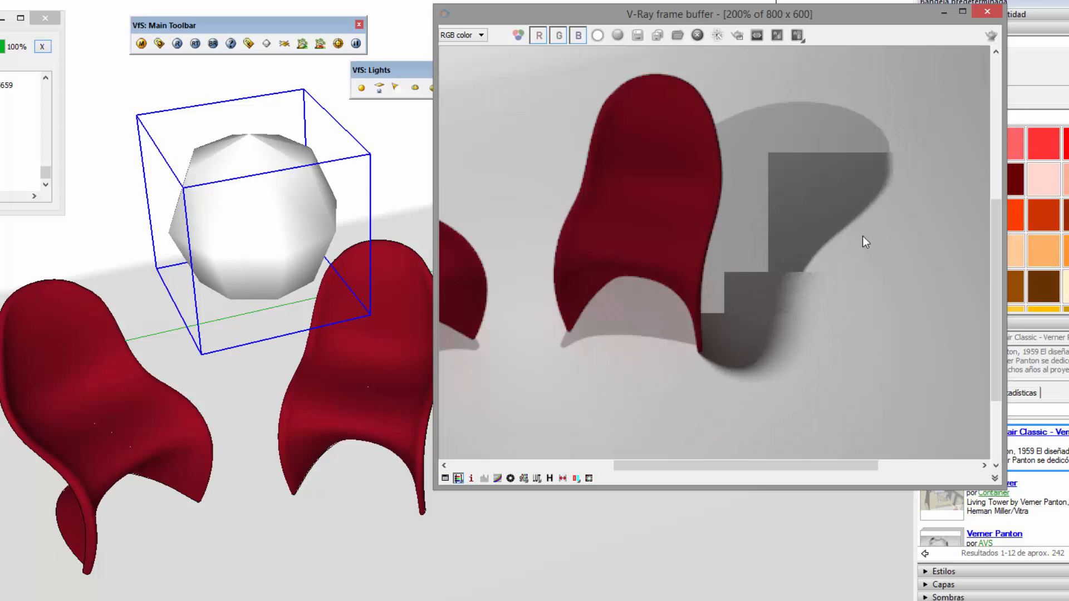
left_click(737, 35)
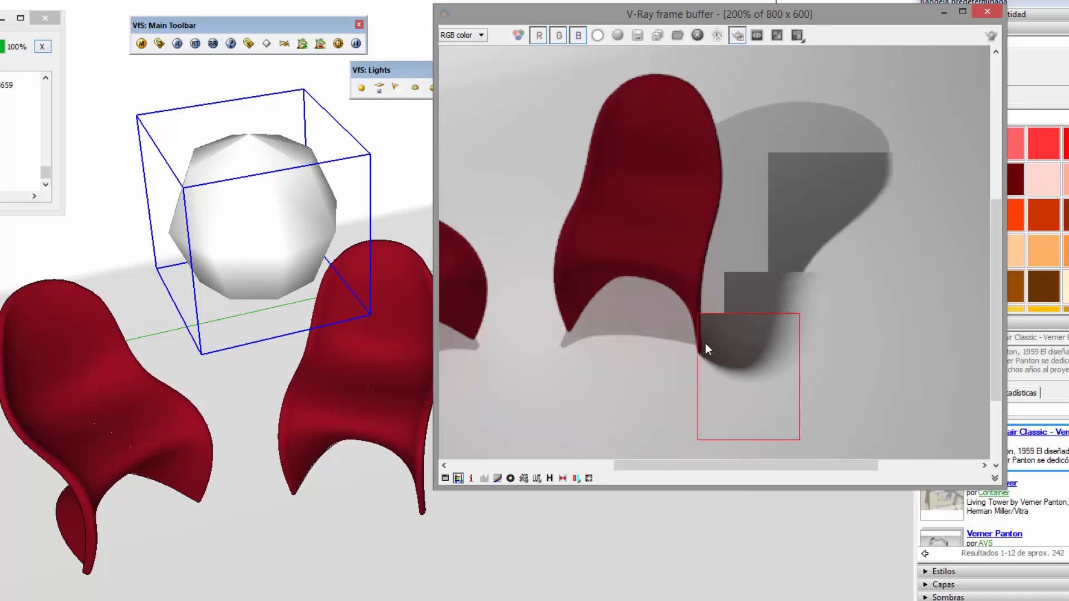
mouse_move(659, 340)
left_mouse_down()
mouse_move(760, 396)
mouse_move(767, 417)
left_mouse_up()
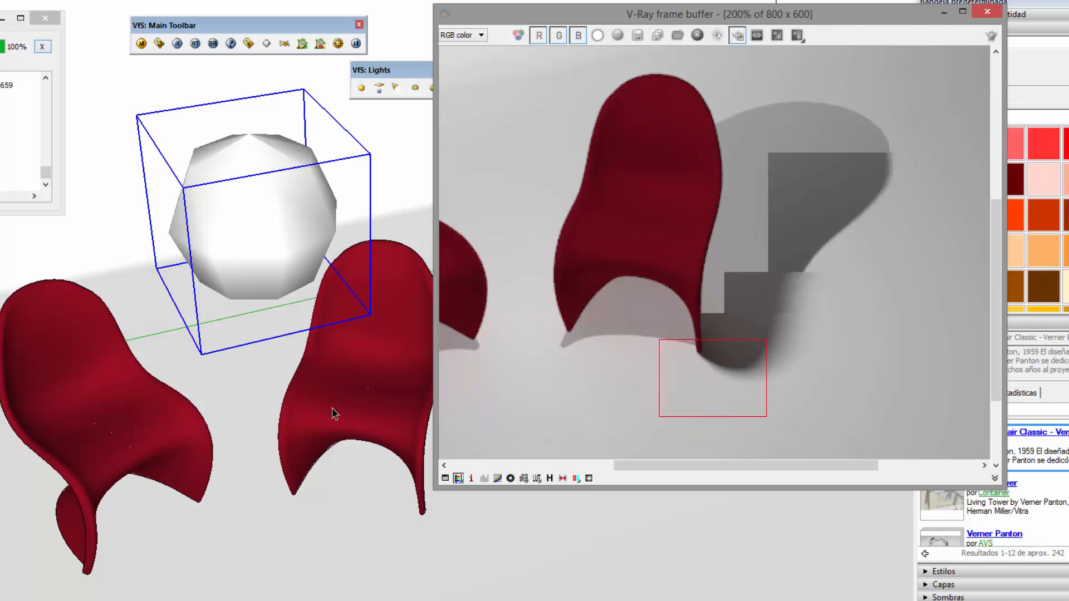
left_click(232, 212)
right_click(233, 211)
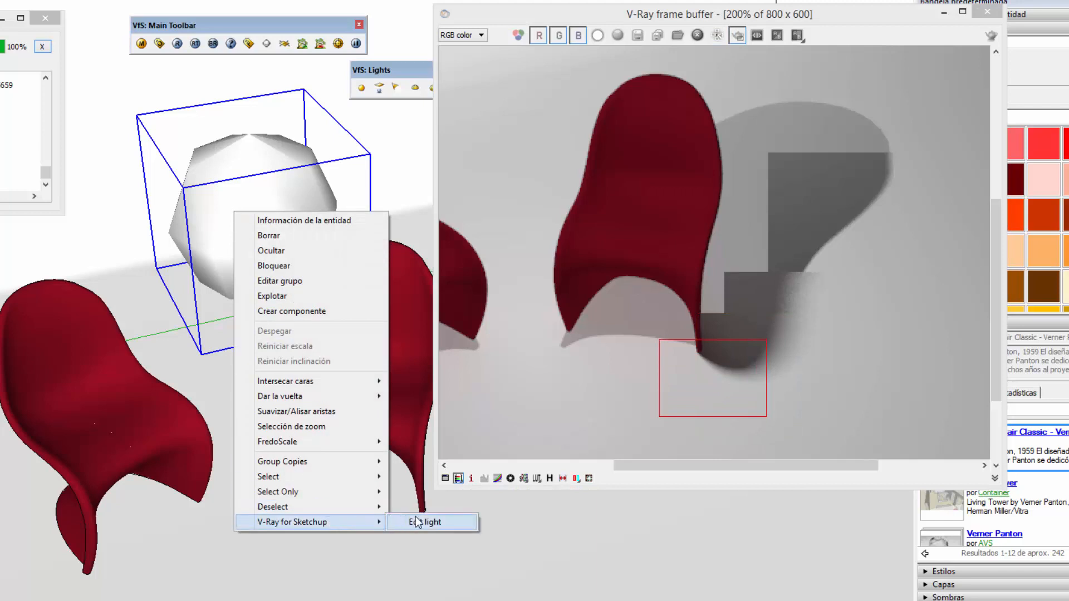
left_click(423, 583)
left_click_drag(223, 391, 202, 390)
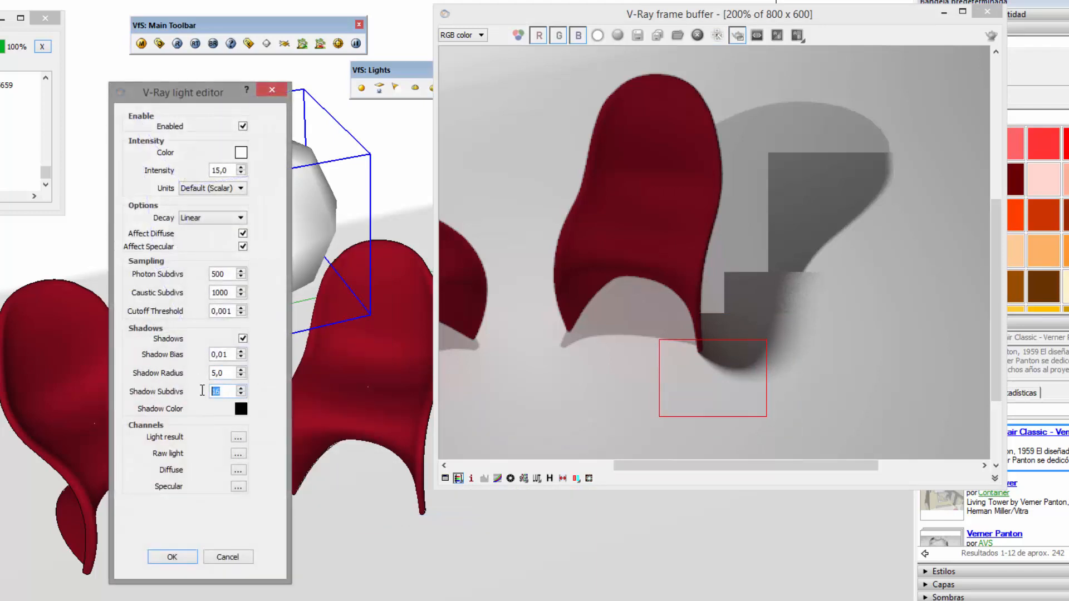
type("50")
left_click(177, 557)
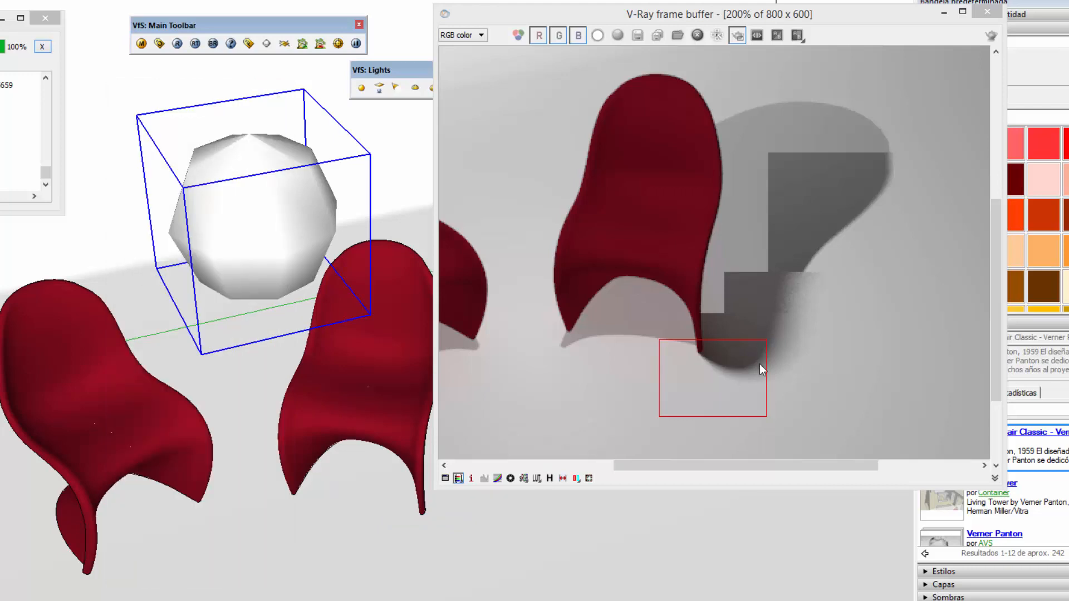
left_click(990, 37)
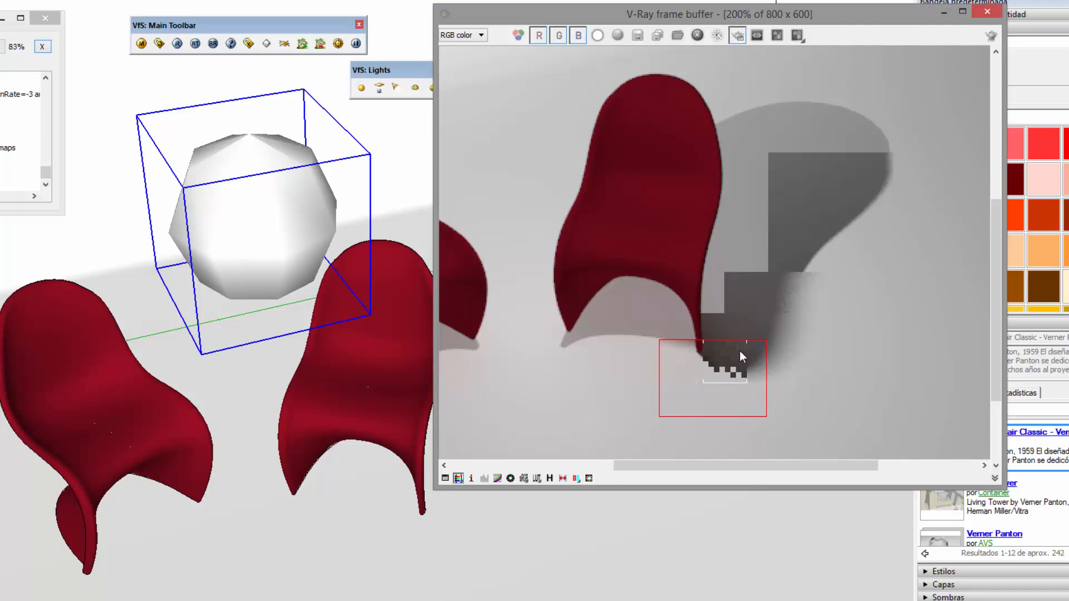
Clear the render region, set the Omni Light's shadow radius to 10 and render the full scene.
left_click(736, 35)
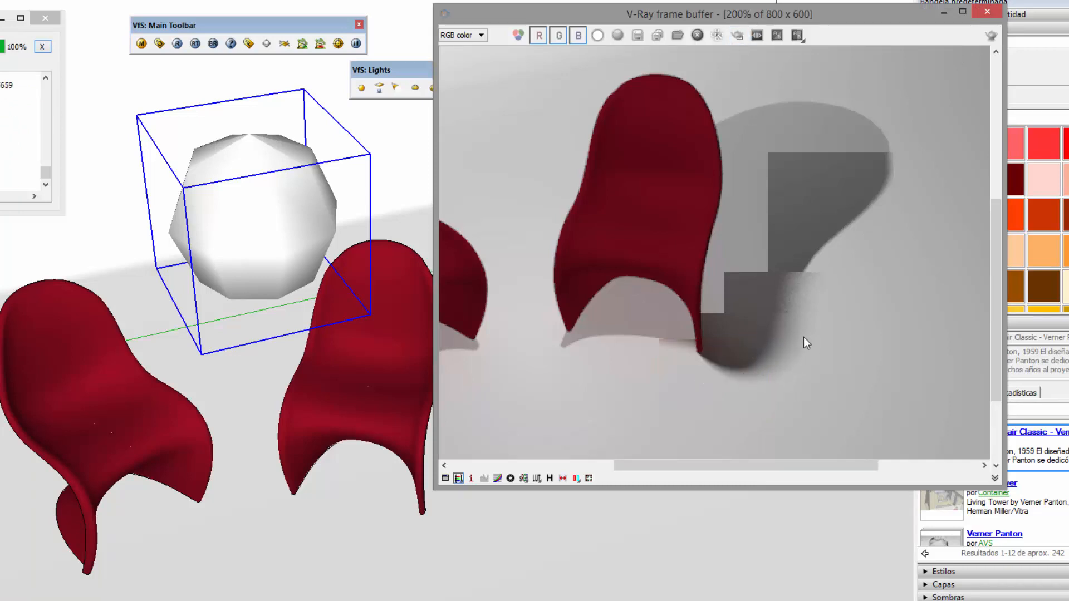
scroll(780, 321, "down", 1)
left_click(231, 305)
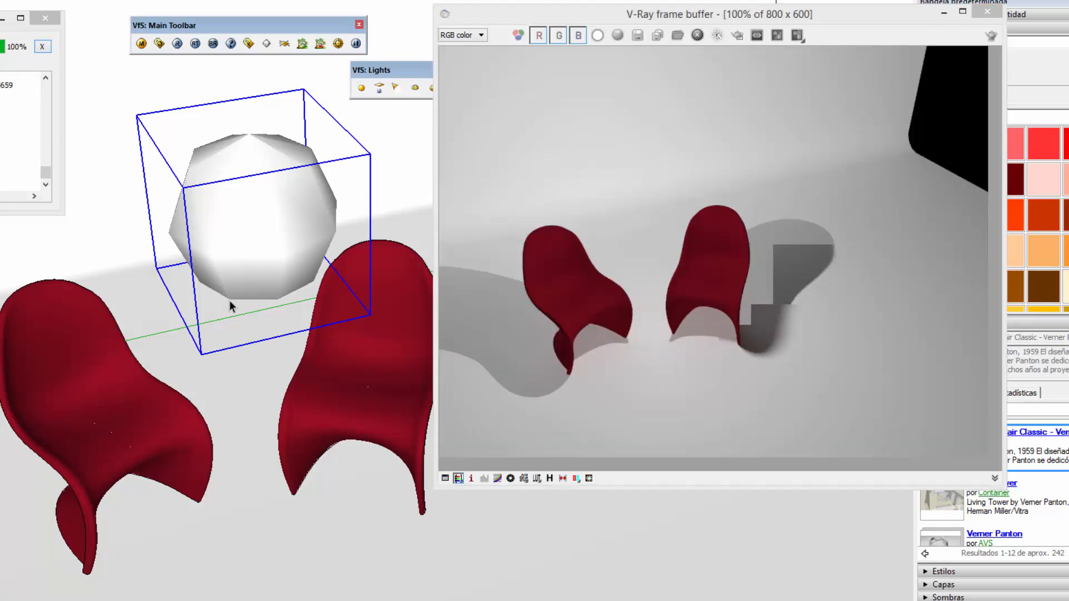
right_click(286, 231)
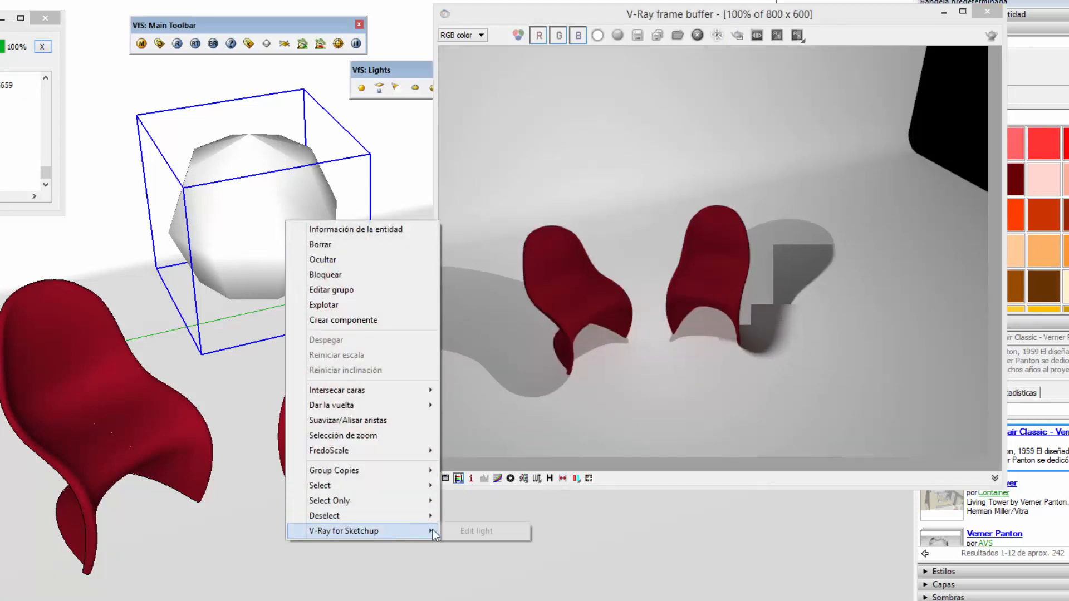
left_click(478, 530)
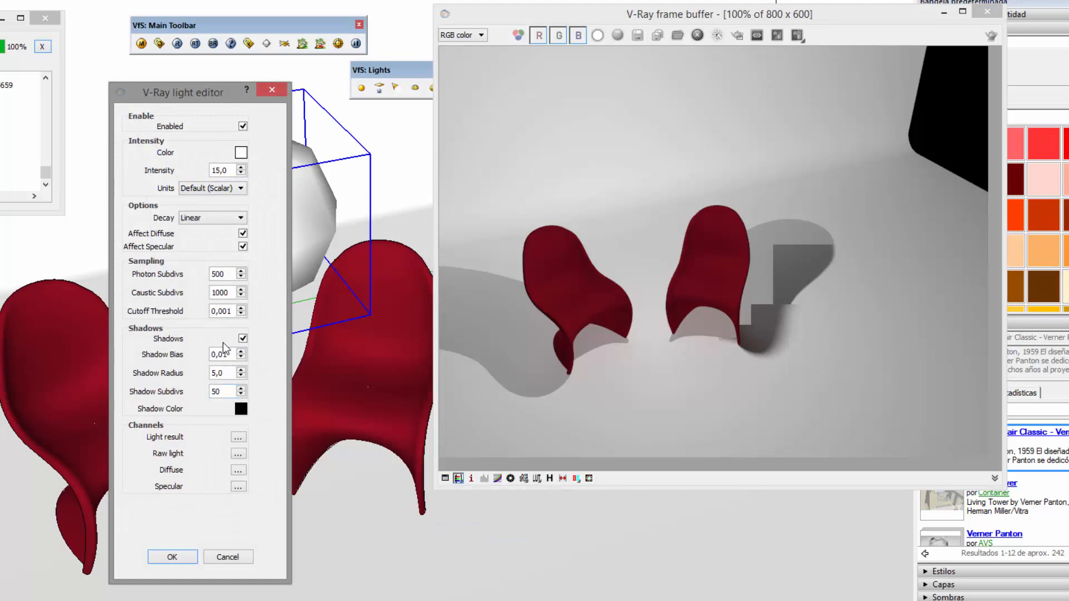
double_click(226, 391)
double_click(223, 373)
type("10")
left_click(170, 557)
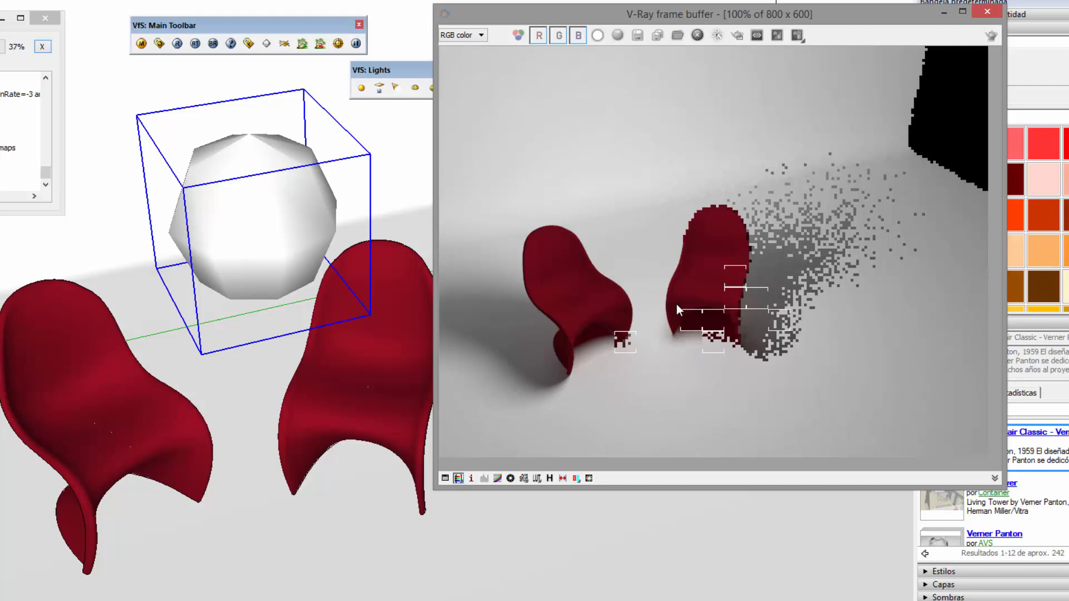
Reopen the Omni Light's settings and review its shadow subdivision, radius and bias values.
double_click(221, 243)
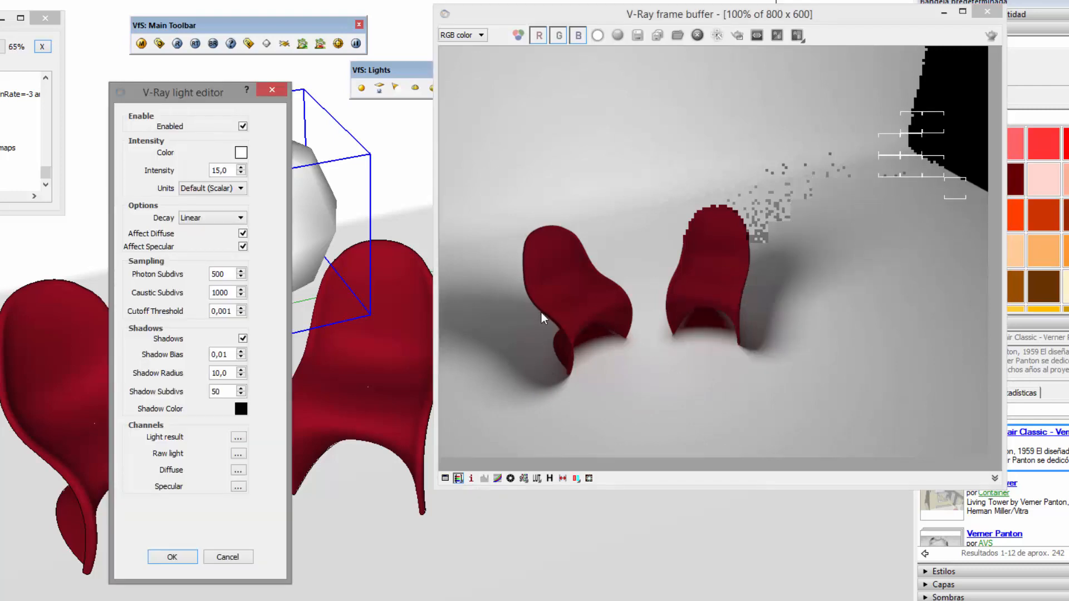
left_click_drag(226, 391, 203, 389)
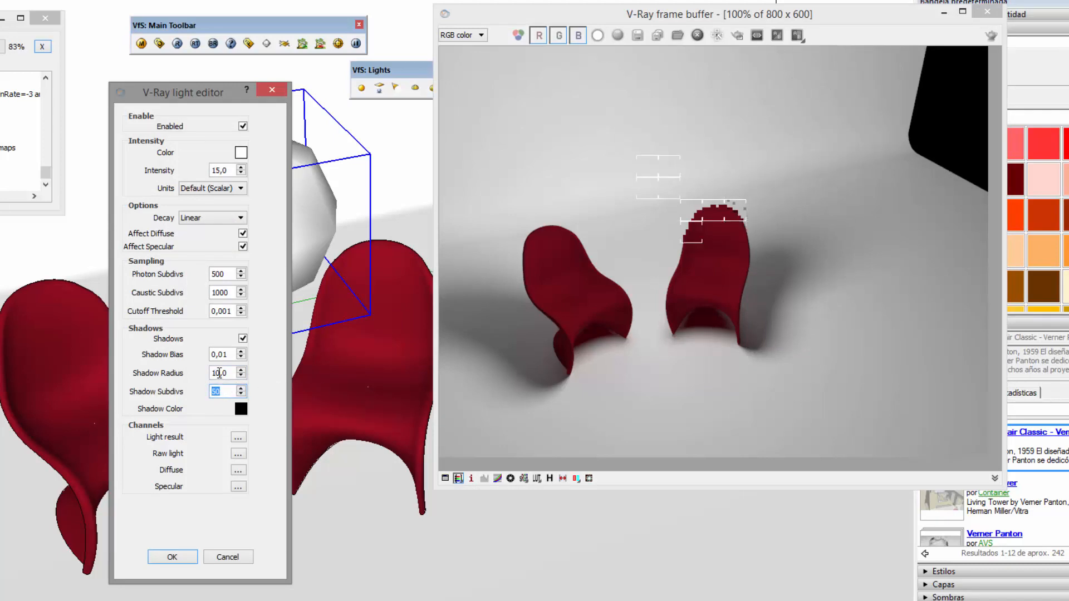
left_click_drag(229, 373, 210, 373)
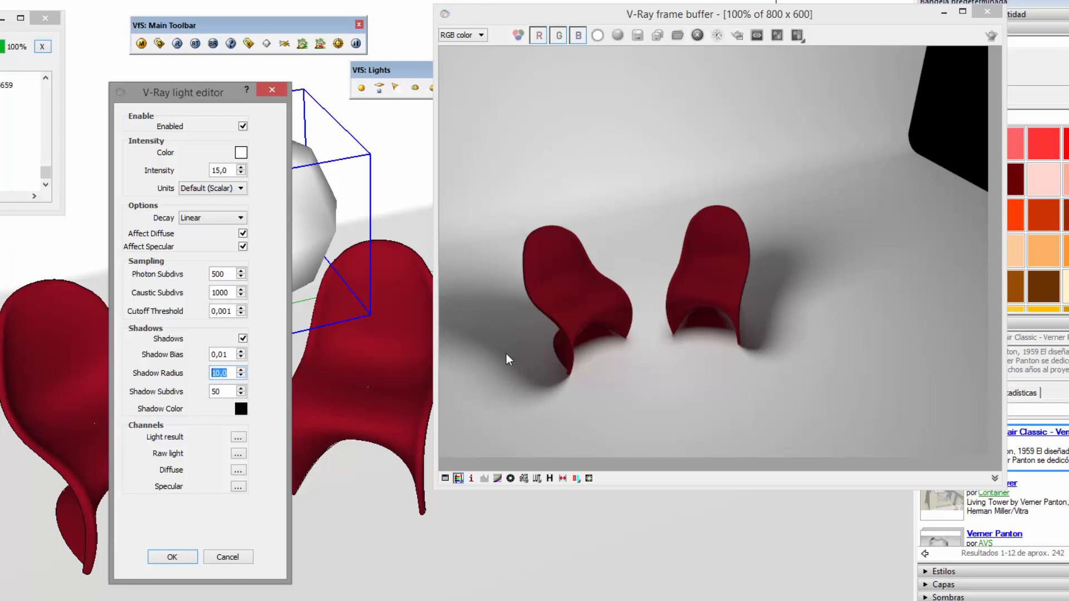
left_click(224, 357)
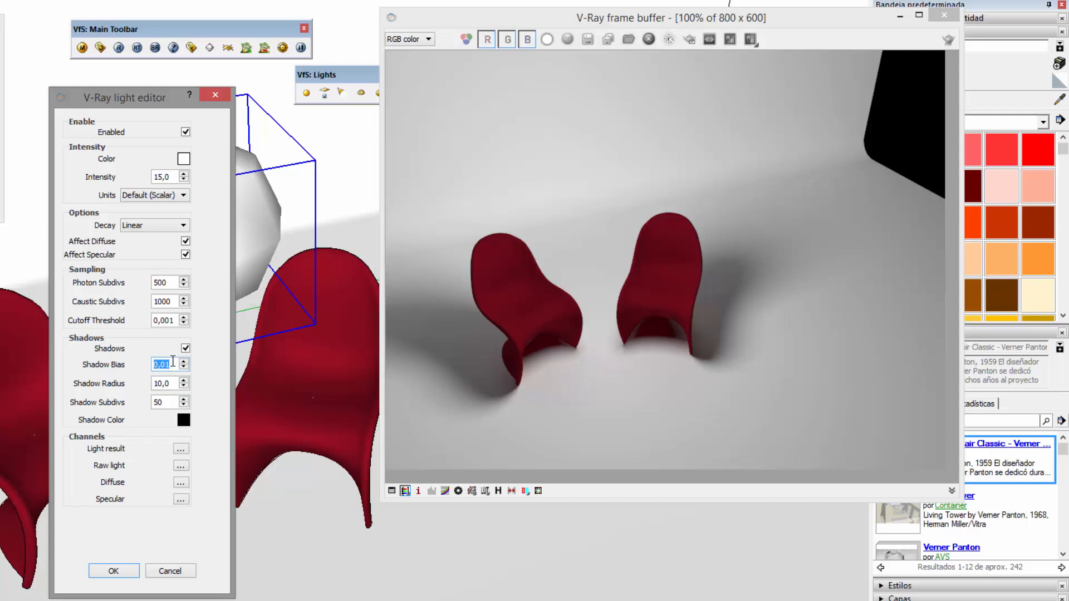
left_click_drag(172, 366, 160, 362)
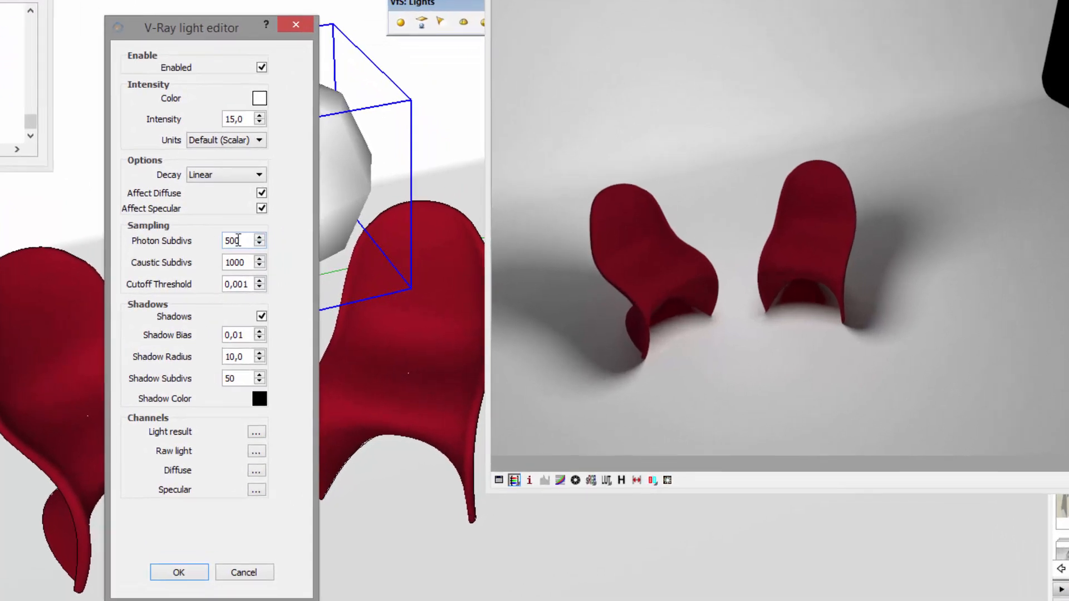
Set the Omni Light's Shadow Bias to 0.09 and its Photon Subdivs to 2000.
left_click_drag(352, 267, 336, 266)
left_click(246, 240)
double_click(245, 240)
key("Tab")
left_click_drag(247, 240, 229, 259)
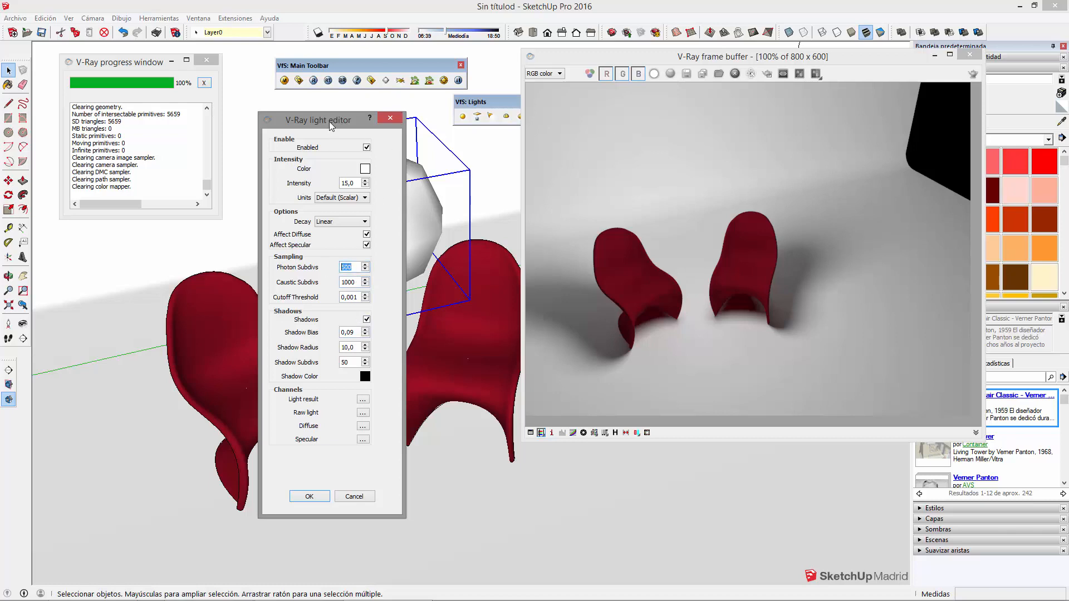
left_click_drag(329, 123, 251, 139)
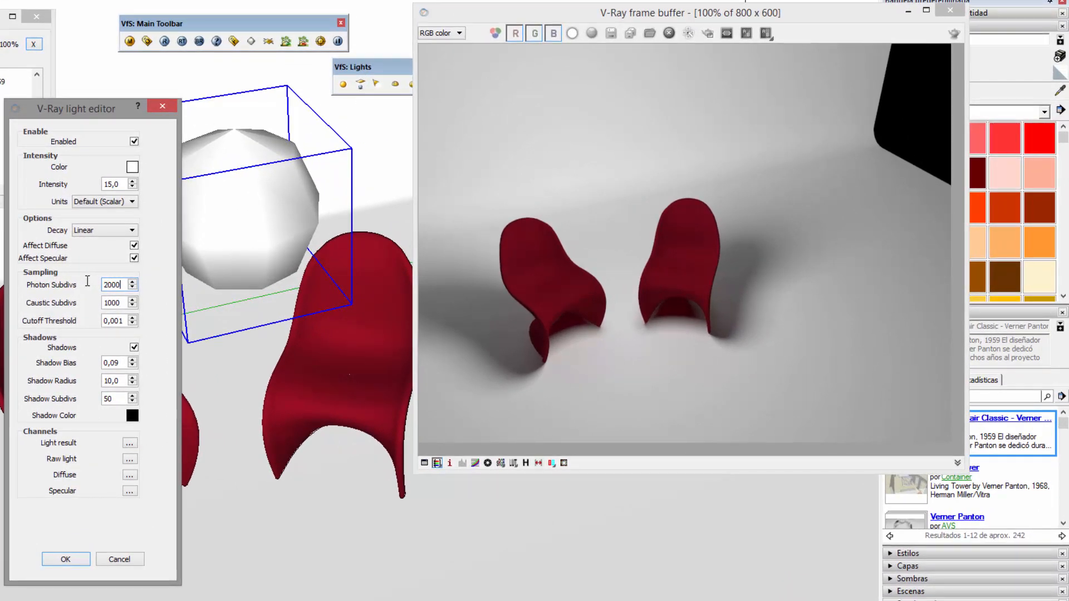
left_click(66, 560)
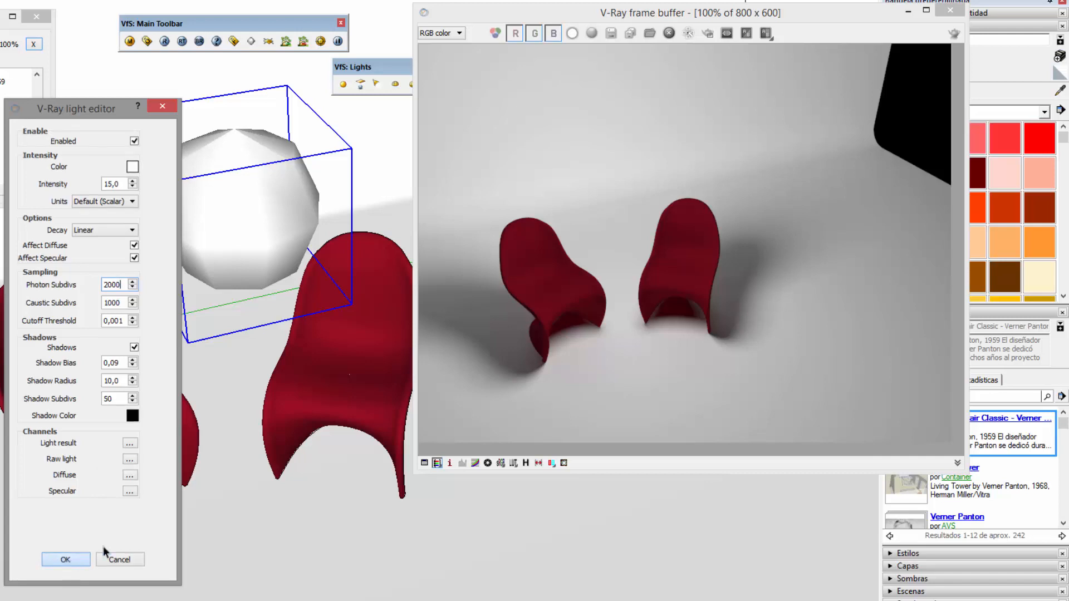
Render a region around the left chair and its shadow, and clear the region when done.
left_click(707, 33)
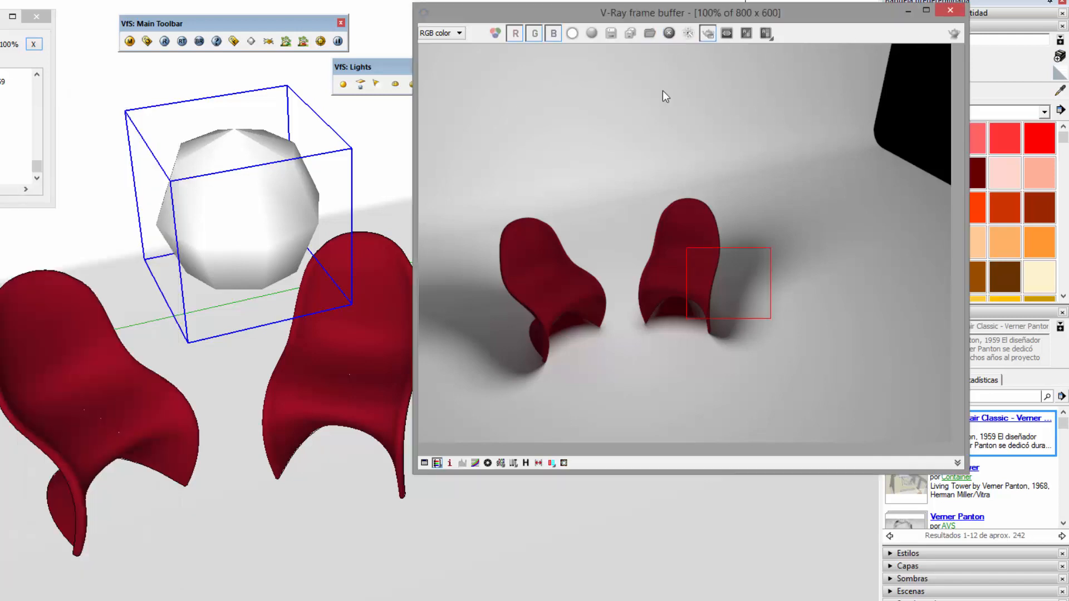
left_click_drag(473, 184, 585, 413)
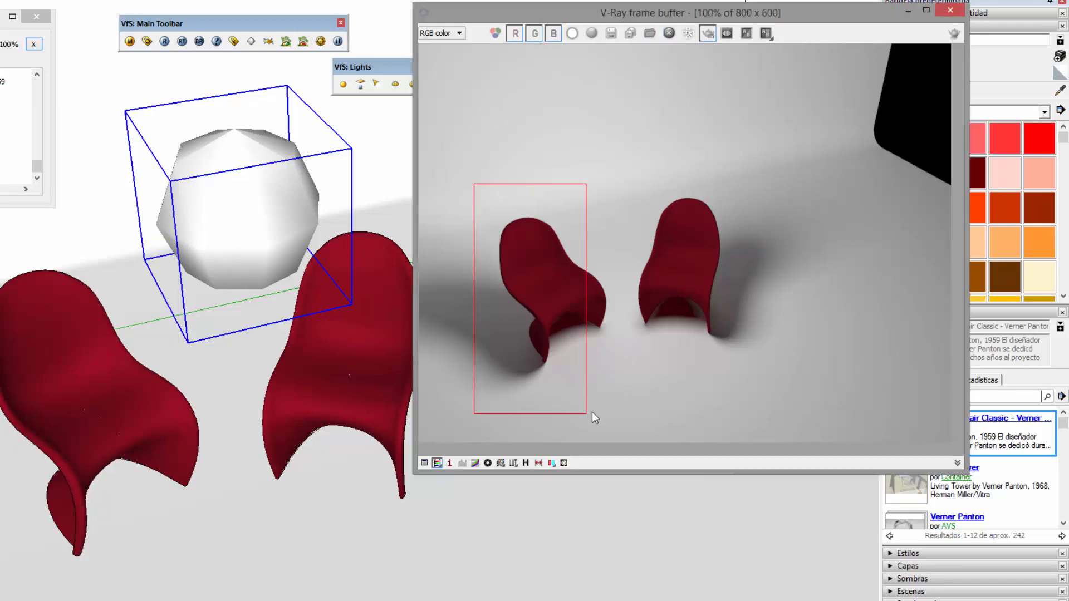
left_click(955, 34)
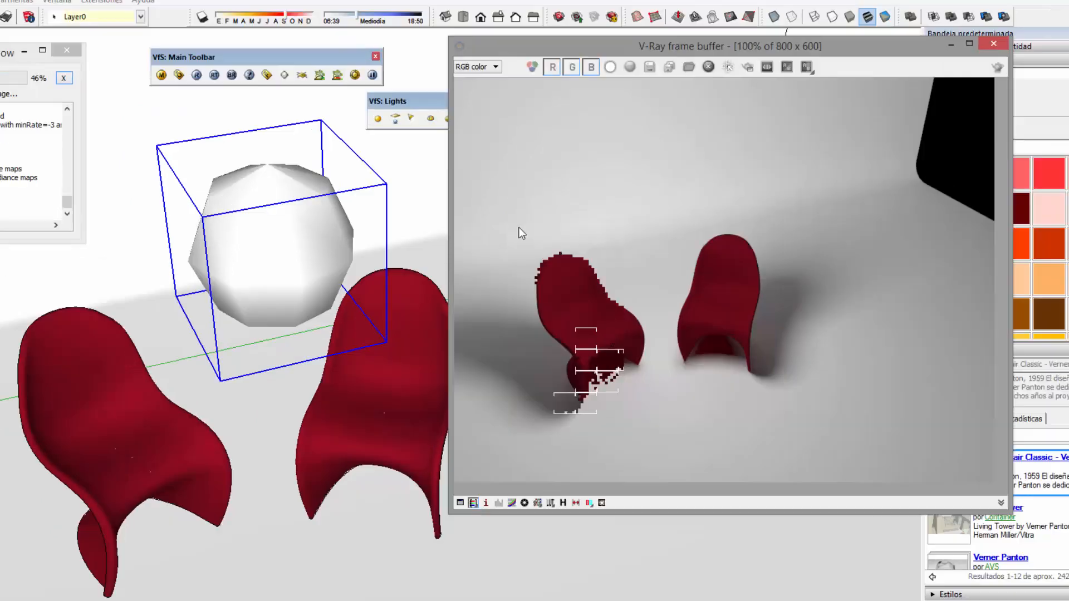
left_click(748, 66)
left_click(748, 67)
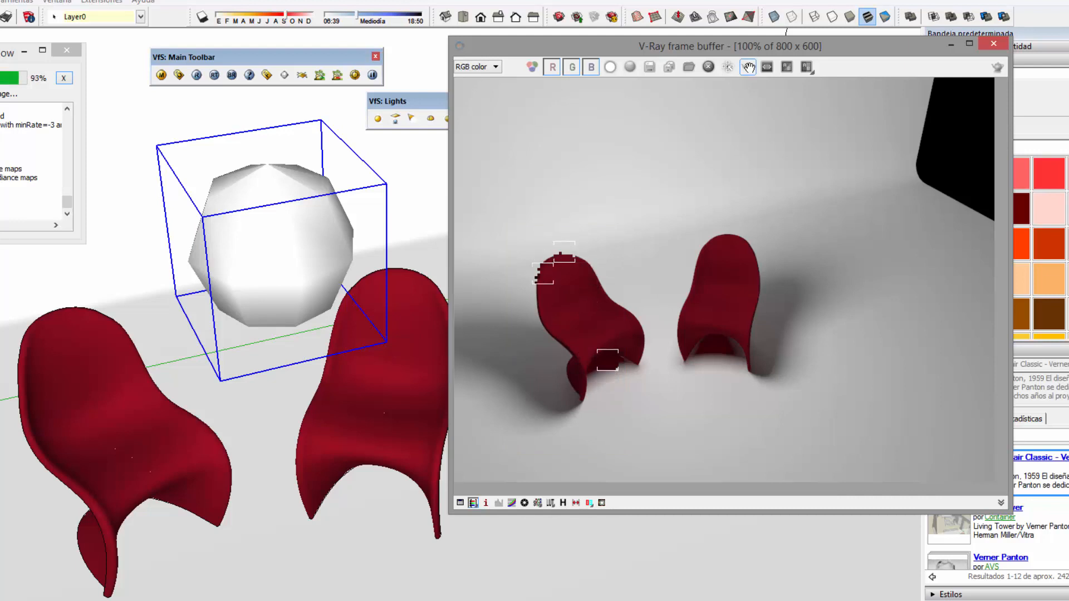
left_click(748, 67)
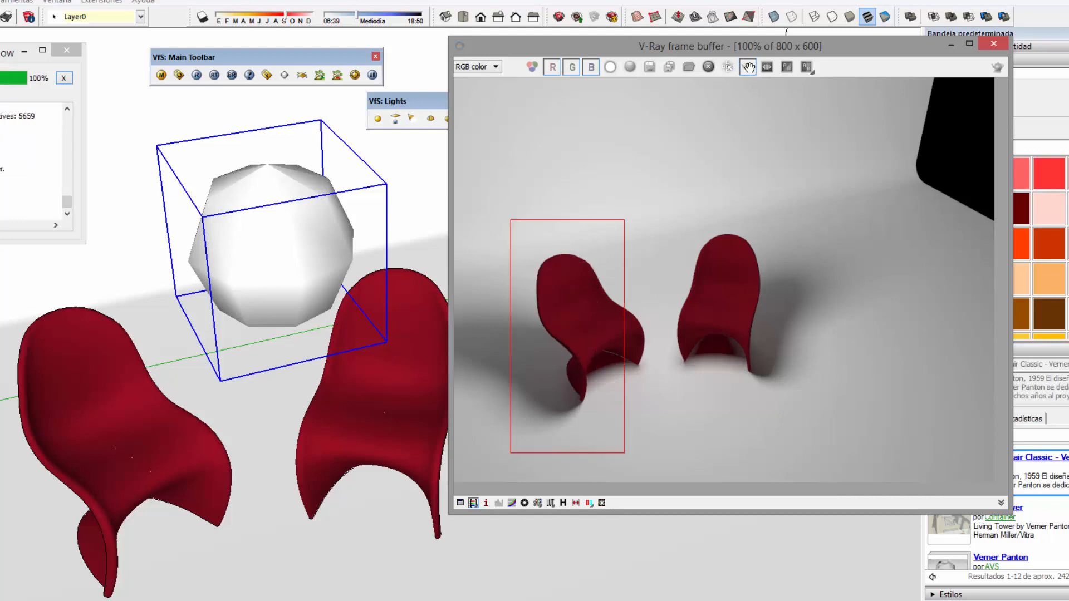
left_click(748, 67)
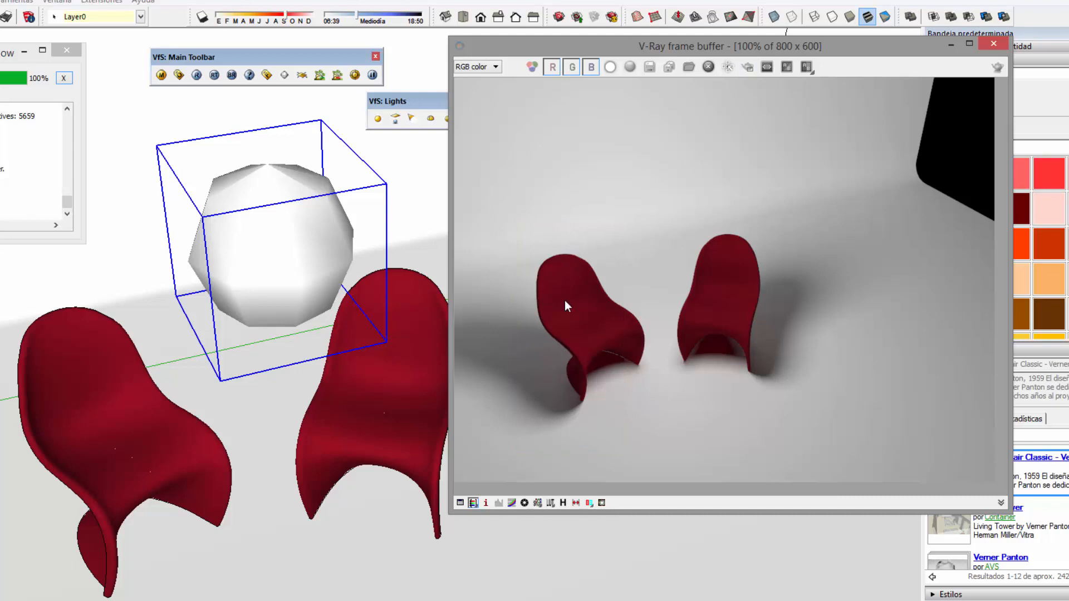
Reopen the Omni Light's settings, review its Photon Subdivs value and close the light editor.
right_click(269, 215)
mouse_move(348, 523)
left_click(438, 517)
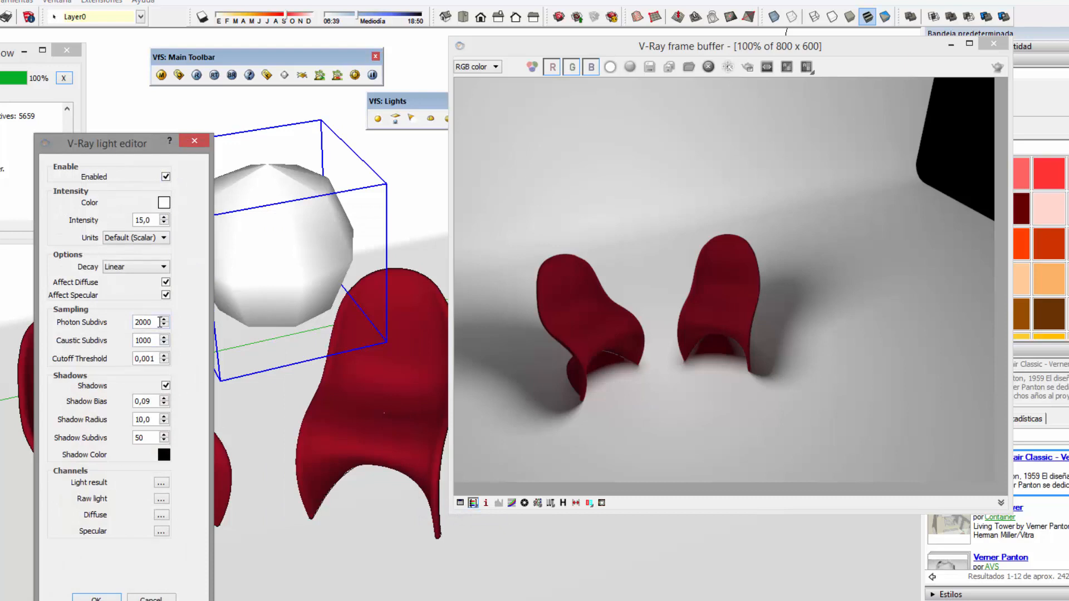
double_click(152, 325)
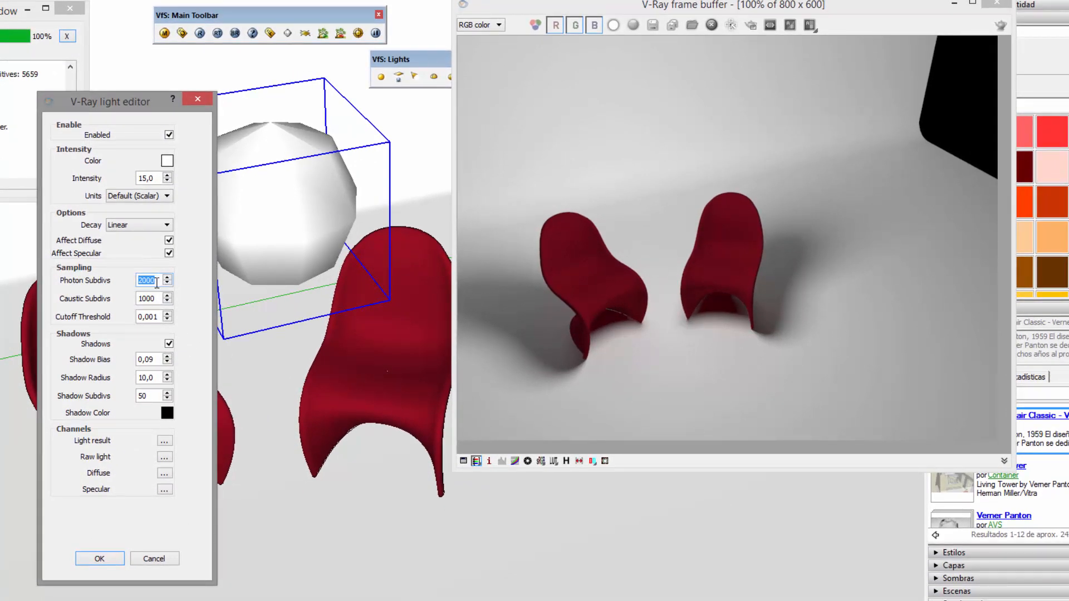
left_click_drag(137, 101, 222, 67)
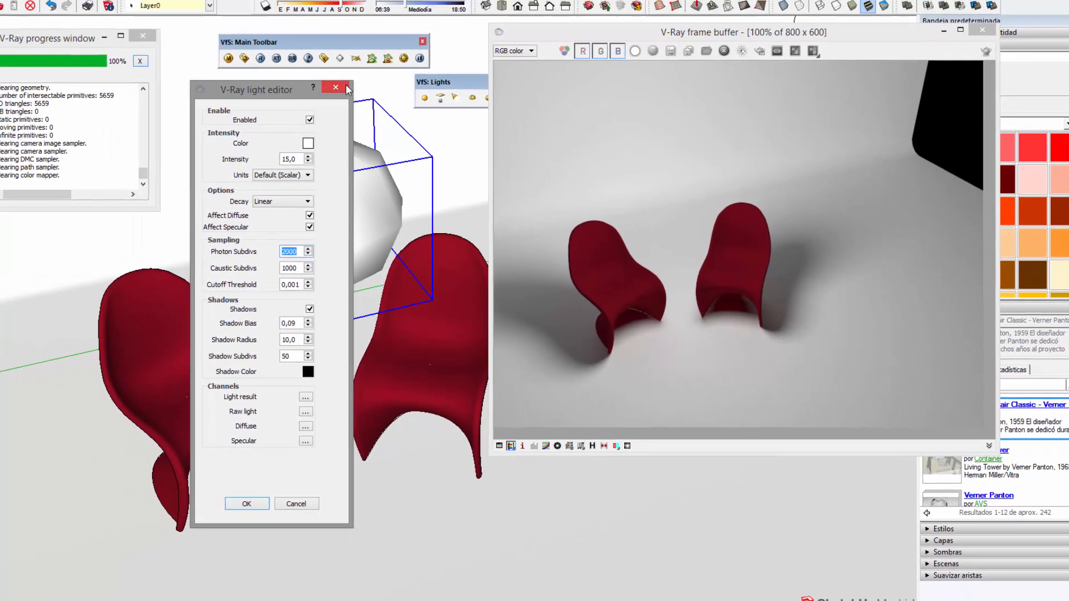
left_click(289, 68)
Move the VfS Lights toolbar out from behind the frame buffer and select the right chair in the model.
scroll(333, 178, "down", 5)
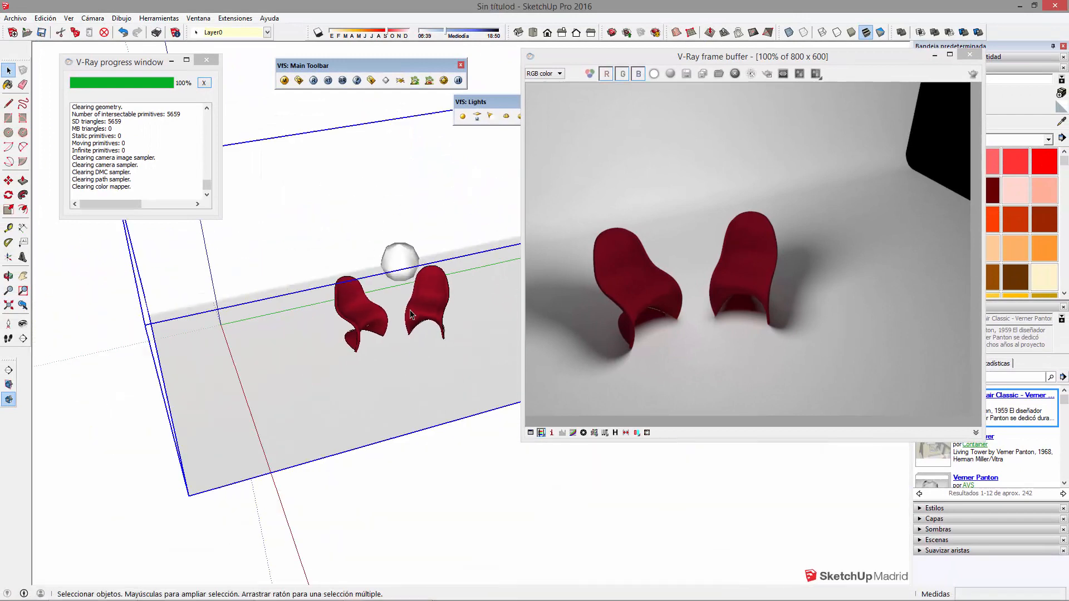
left_click(469, 483)
mouse_move(418, 356)
middle_mouse_down()
mouse_move(399, 288)
mouse_move(468, 330)
mouse_move(467, 351)
middle_mouse_up()
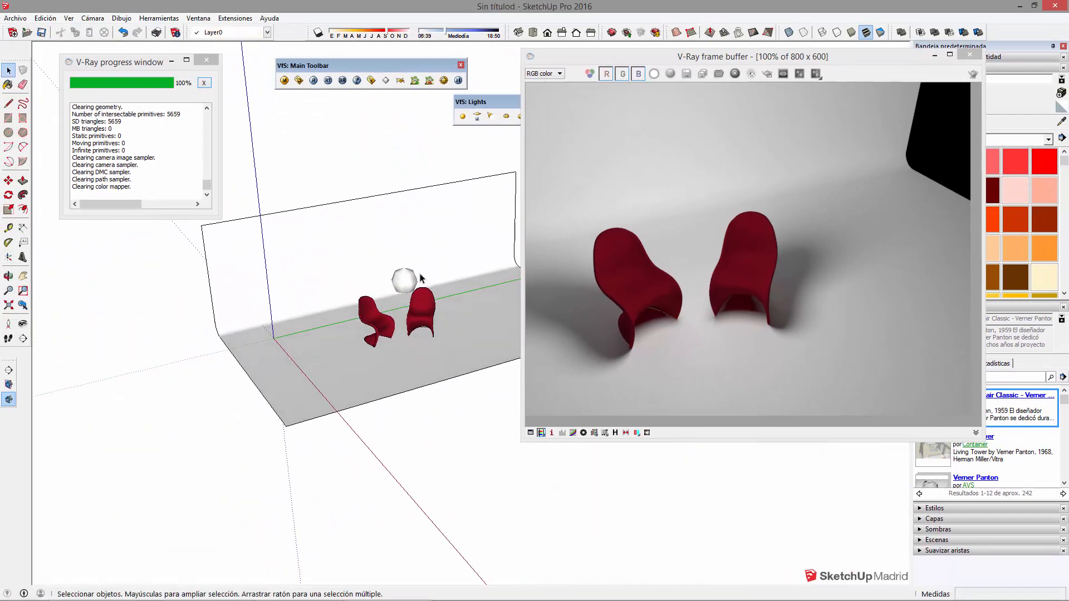
scroll(409, 277, "up", 2)
left_click(409, 276)
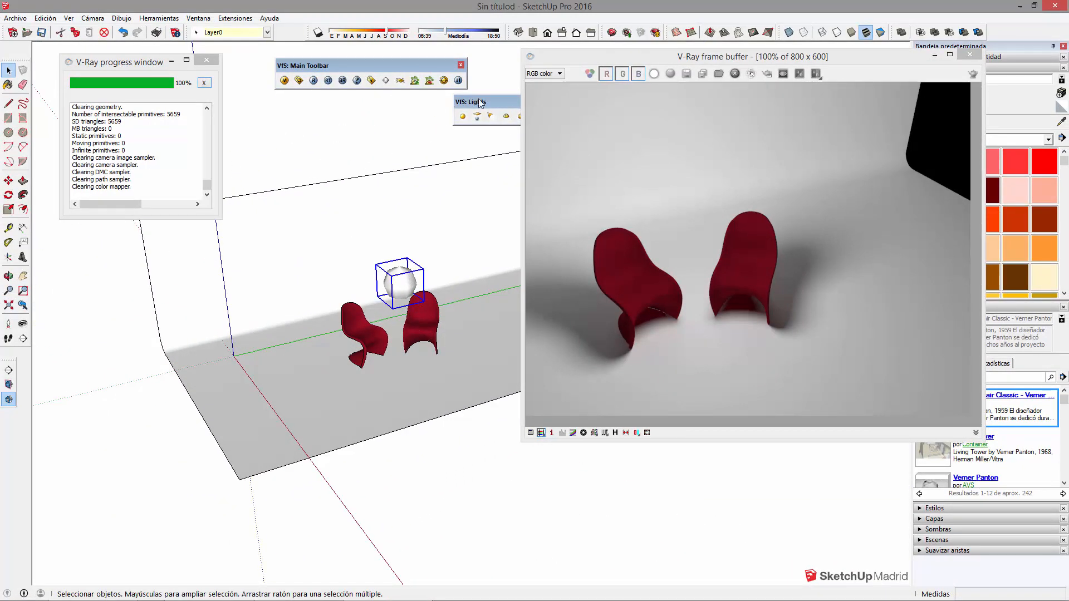
left_click_drag(480, 103, 345, 113)
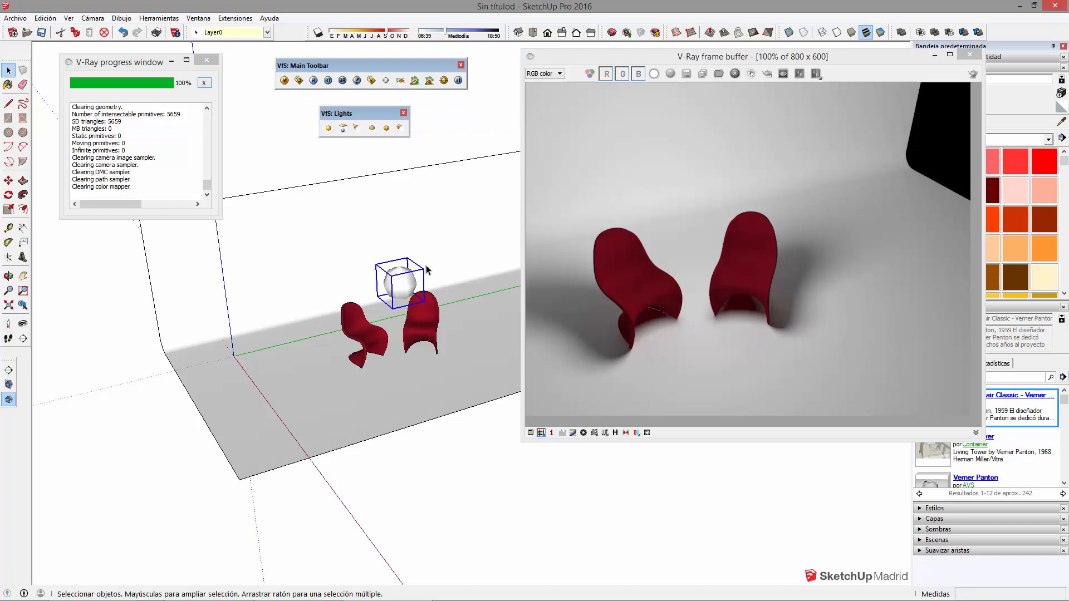
middle_click_drag(370, 318, 372, 347)
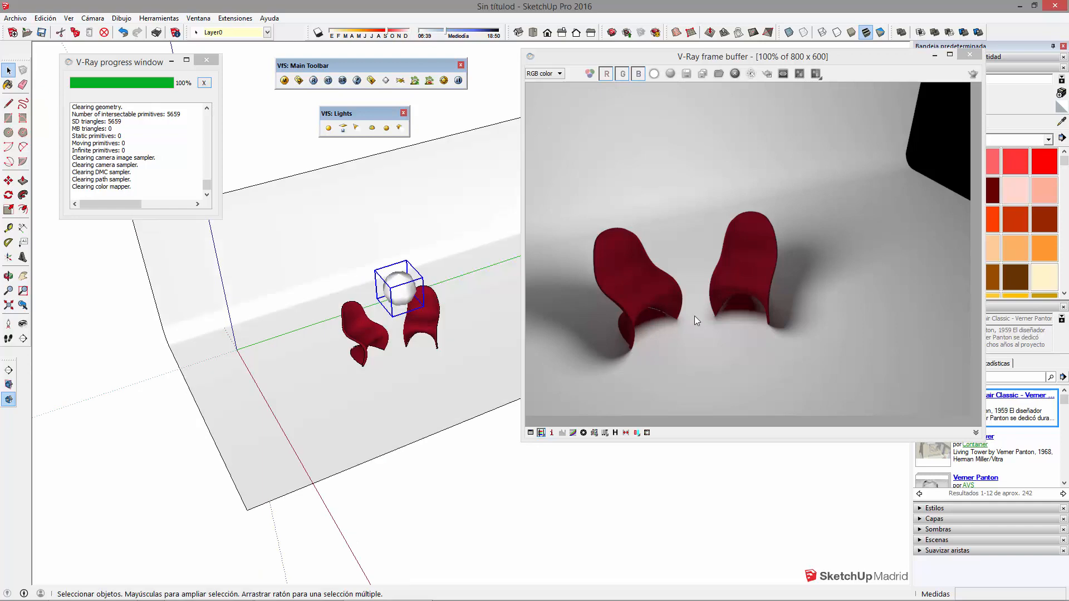
left_click(432, 327)
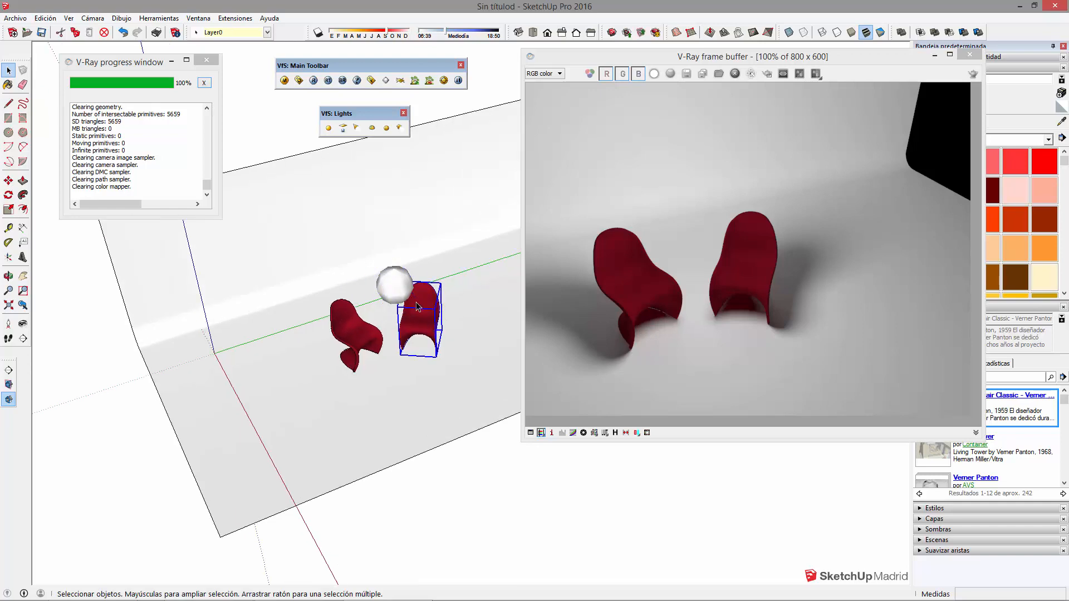
Move the Omni Light to the open floor beside the left chair and scale it up.
left_click(393, 295)
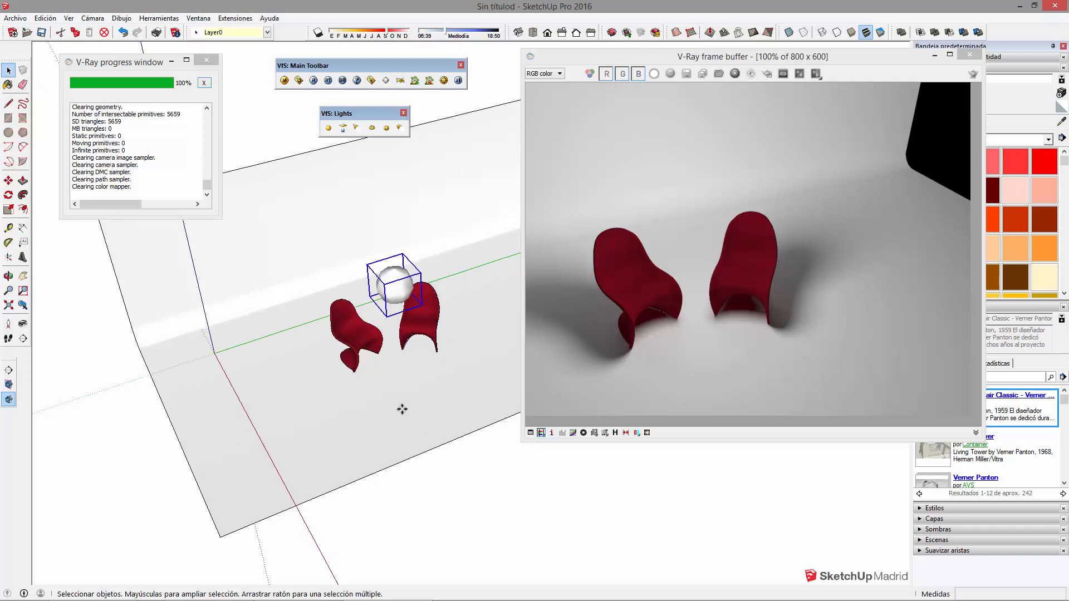
key("m")
left_click(423, 422)
left_click(288, 434)
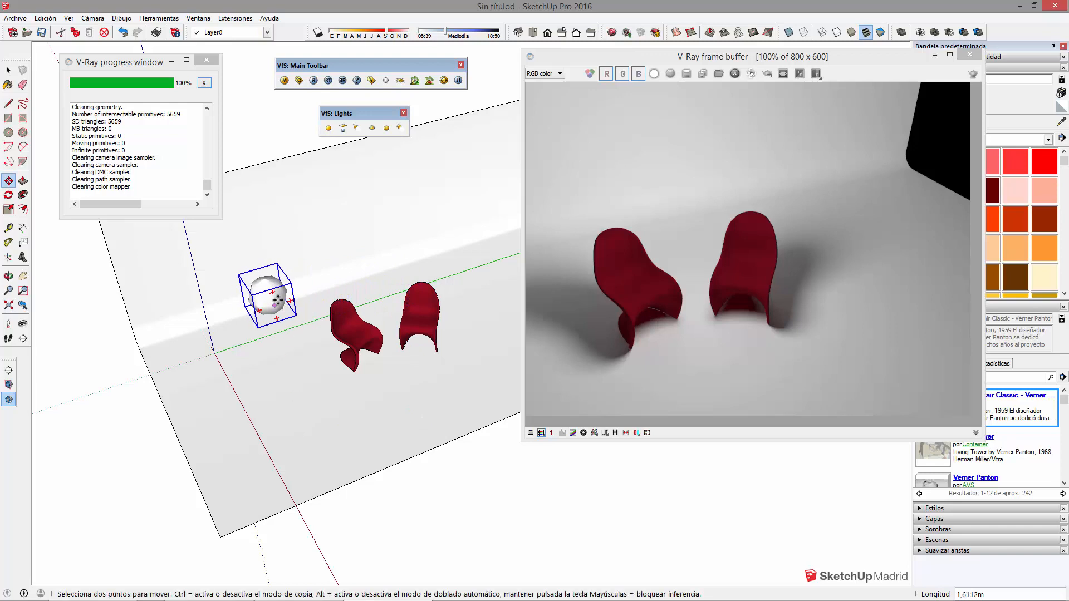
middle_click_drag(277, 300, 285, 290)
key("s")
left_click_drag(285, 290, 294, 269)
key("space")
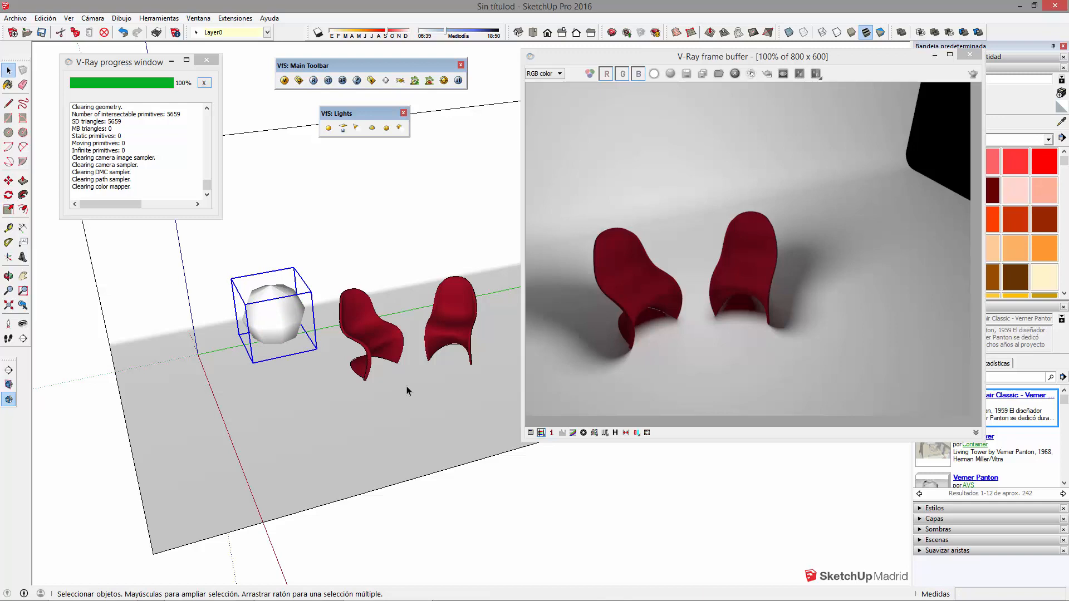
Render the scene from a closer view with the Omni Light beside the left chair.
middle_click_drag(342, 360, 457, 354)
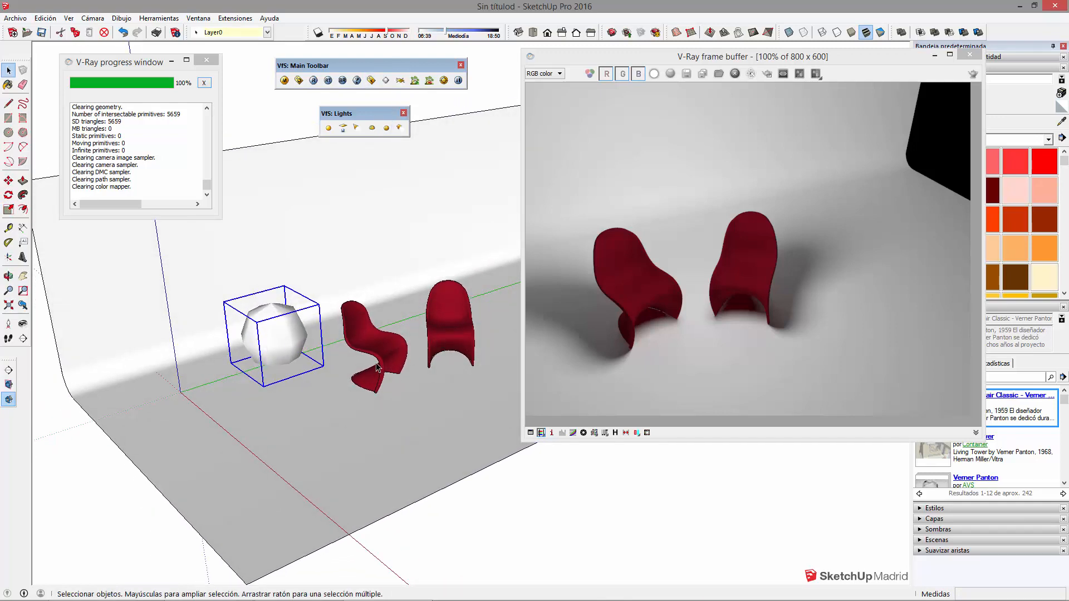
scroll(377, 367, "up", 2)
left_click(314, 81)
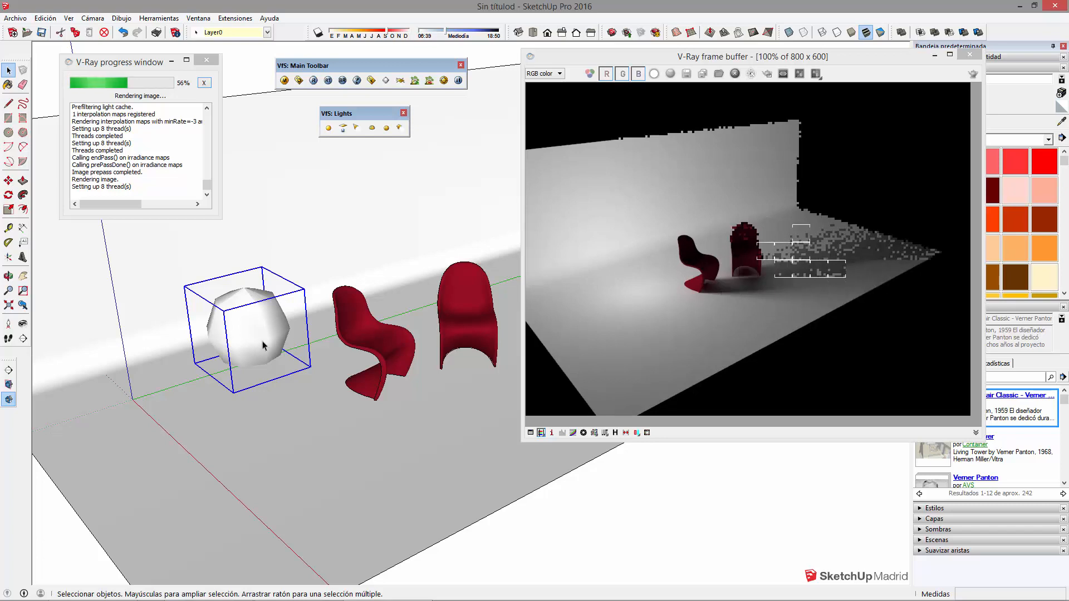
Copy the Omni Light to the far side of the right chair and raise the copy.
key("m")
key("ctrl")
left_click(231, 440)
left_click(499, 468)
middle_click_drag(444, 409, 358, 461, "shift")
left_click(358, 461)
left_click(439, 433)
scroll(410, 412, "down", 2)
middle_click_drag(410, 412, 455, 314)
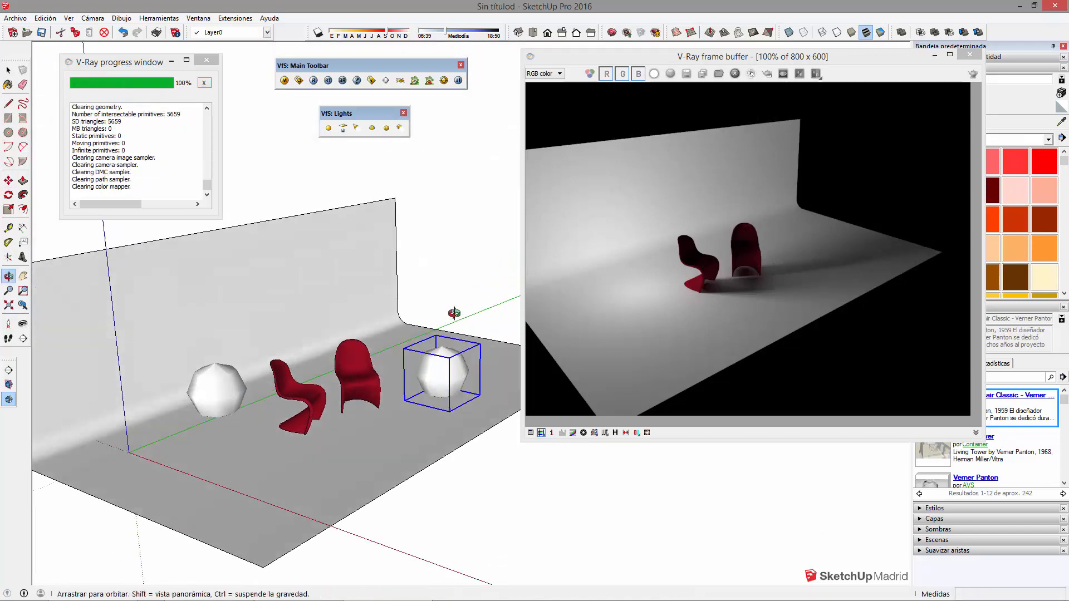
left_click(459, 333)
left_click(459, 275)
key("space")
Render the two chairs with an Omni Light on either side of them.
middle_click_drag(311, 397, 291, 413)
scroll(257, 342, "up", 3)
middle_click_drag(345, 366, 296, 357, "shift")
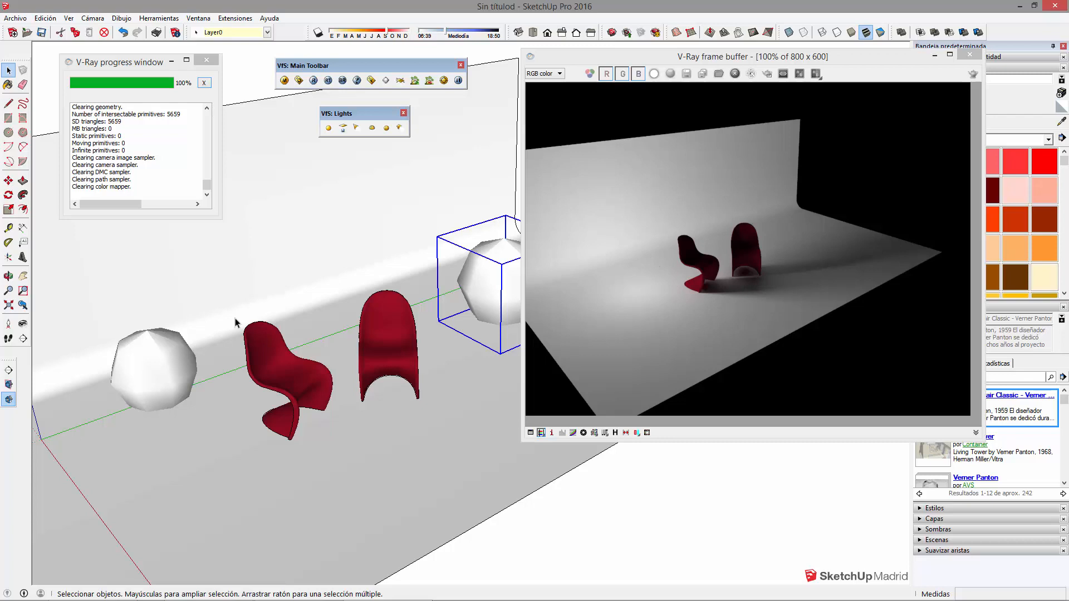
middle_click_drag(416, 265, 378, 267, "shift")
left_click(973, 74)
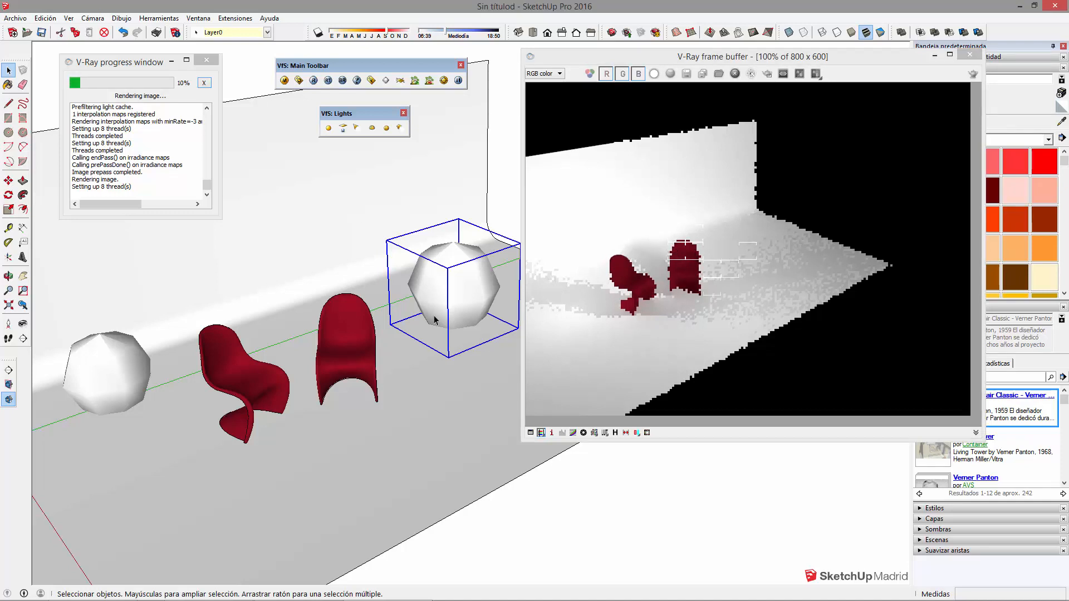
Copy the right-hand Omni Light to a spot in front of the left chair.
middle_click_drag(343, 304, 391, 269)
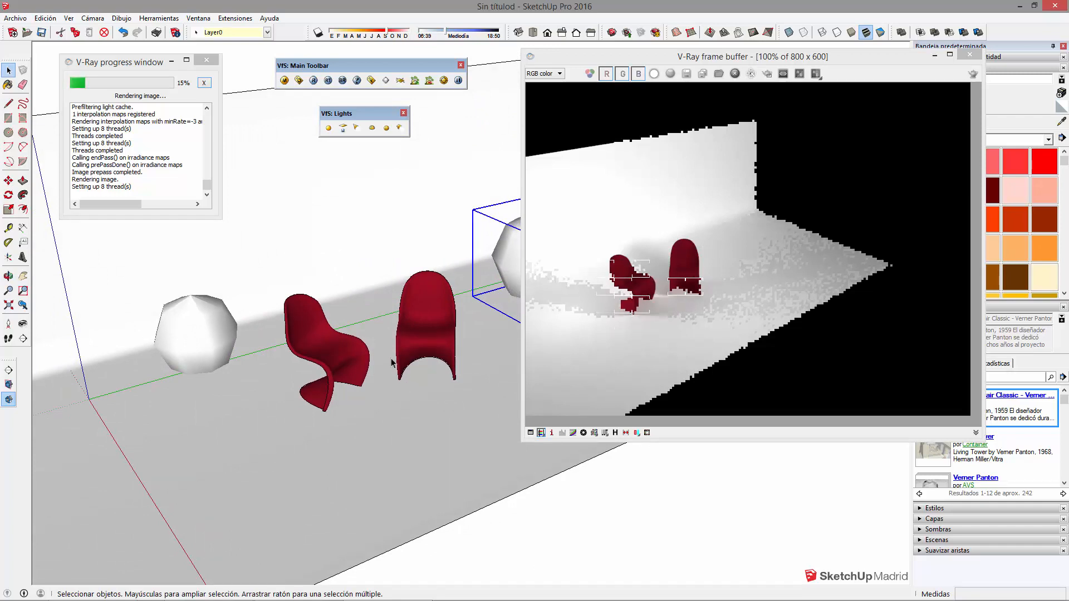
middle_click_drag(392, 363, 408, 348)
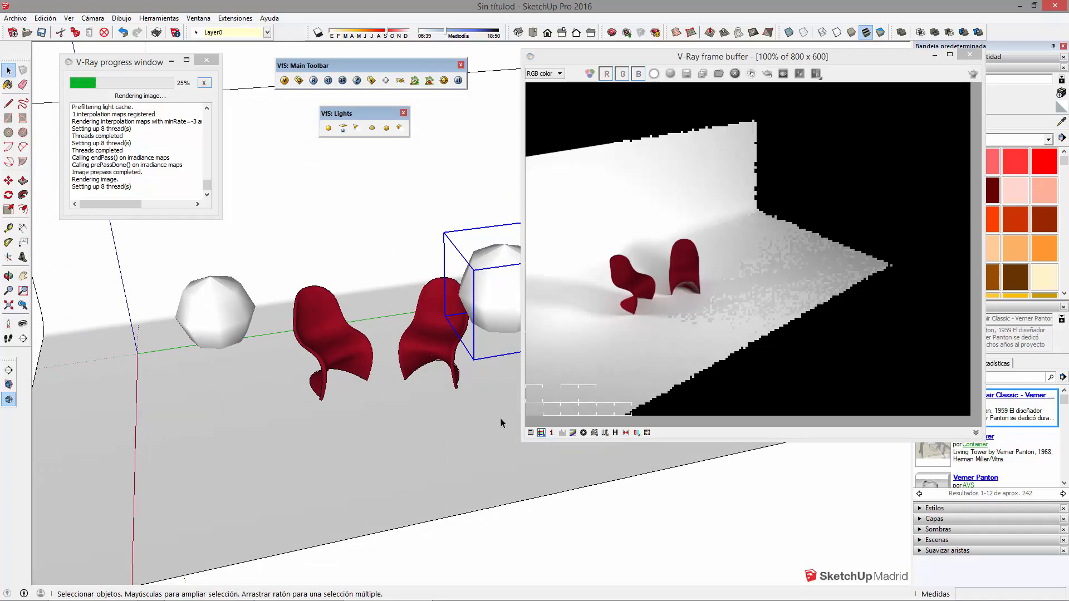
key("m")
left_click(503, 377)
key("ctrl")
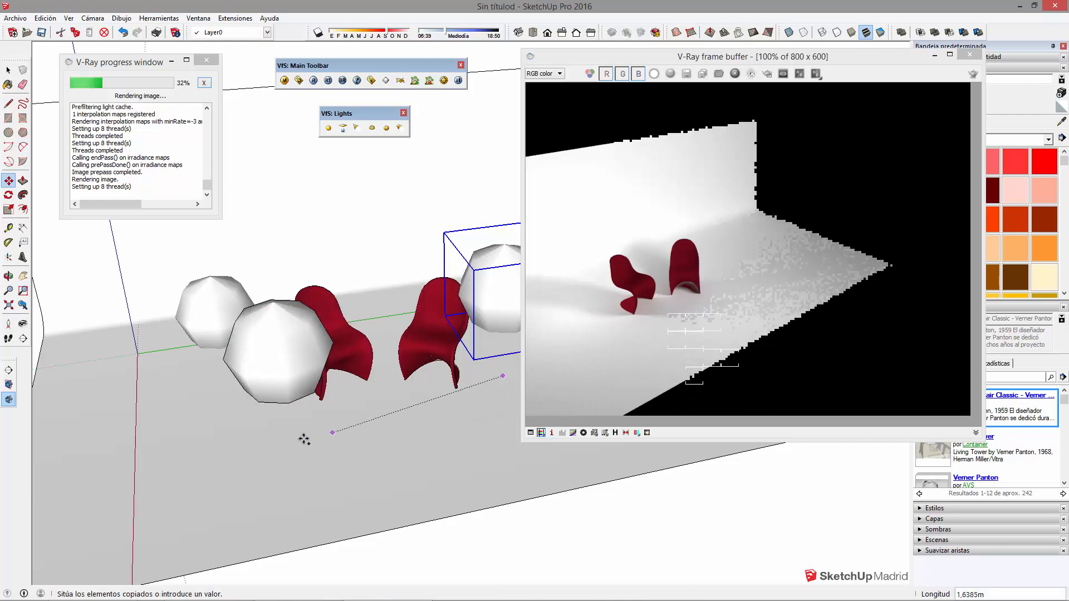
left_click(328, 446)
key("space")
Copy the Omni Light beside the right chair to a spot high above and behind the chairs.
middle_click_drag(368, 425, 231, 317)
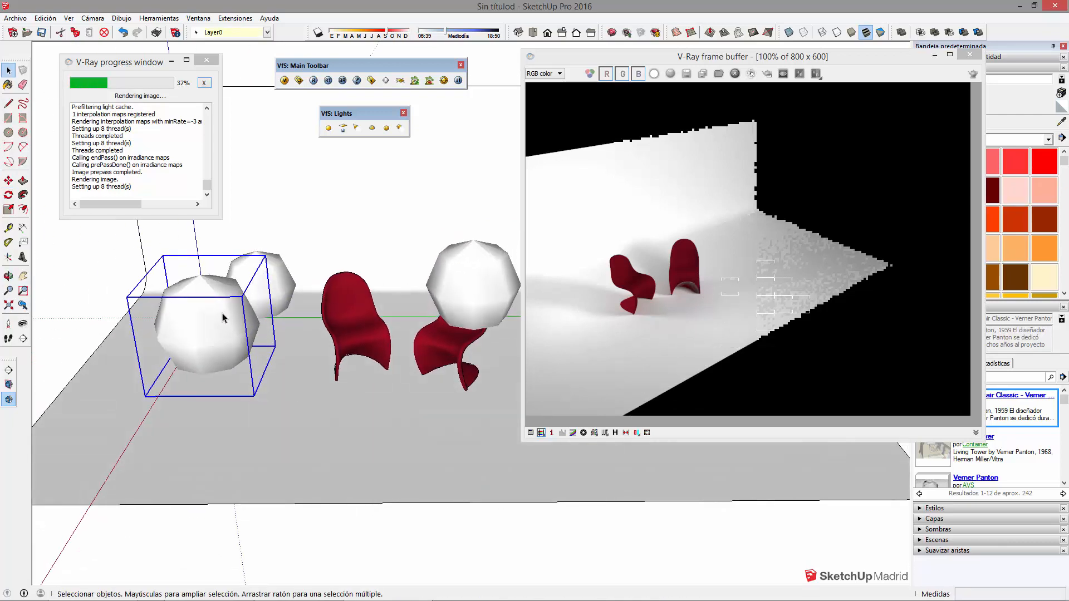
left_click(479, 305)
middle_click_drag(478, 305, 372, 437)
key("m")
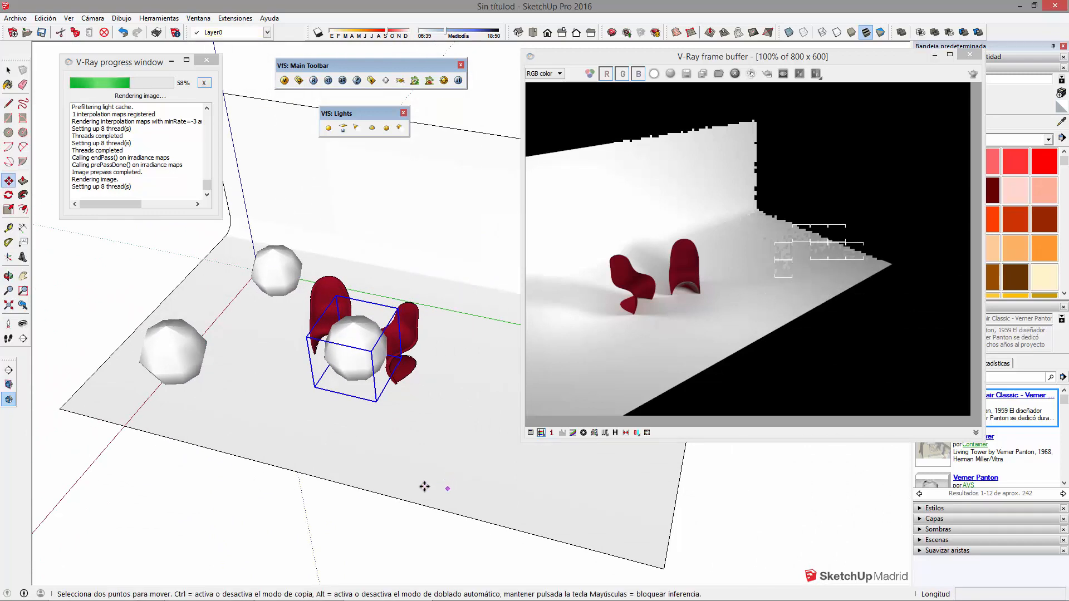
key("ctrl")
left_click(393, 474)
left_click(495, 350)
key("space")
Check the finished two-light render and render a close-up of the chairs lit by all four Omni Lights.
middle_click_drag(369, 412, 469, 347)
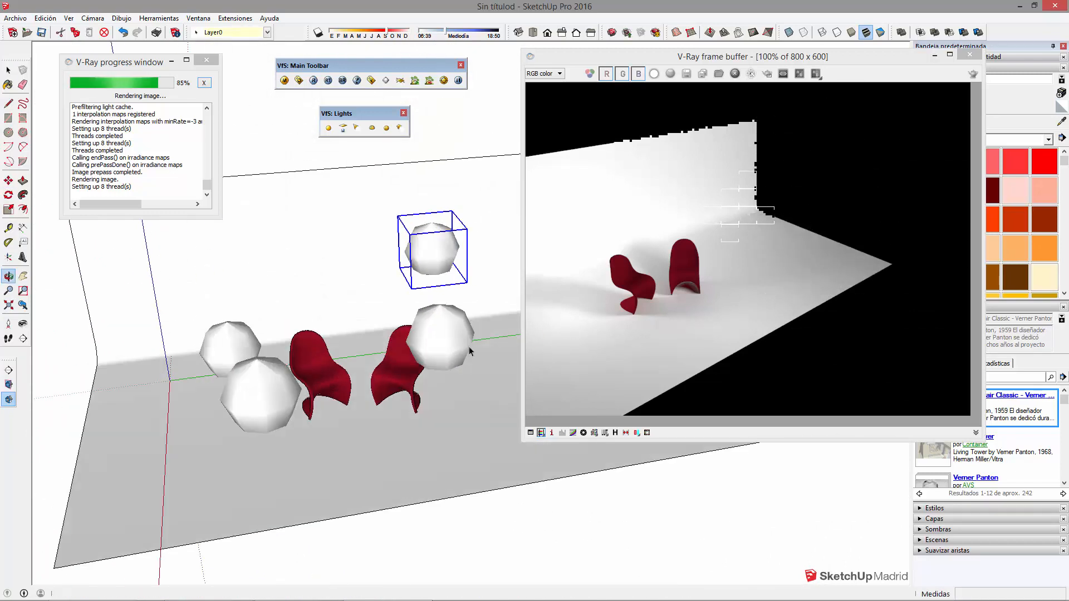
scroll(398, 429, "up", 5)
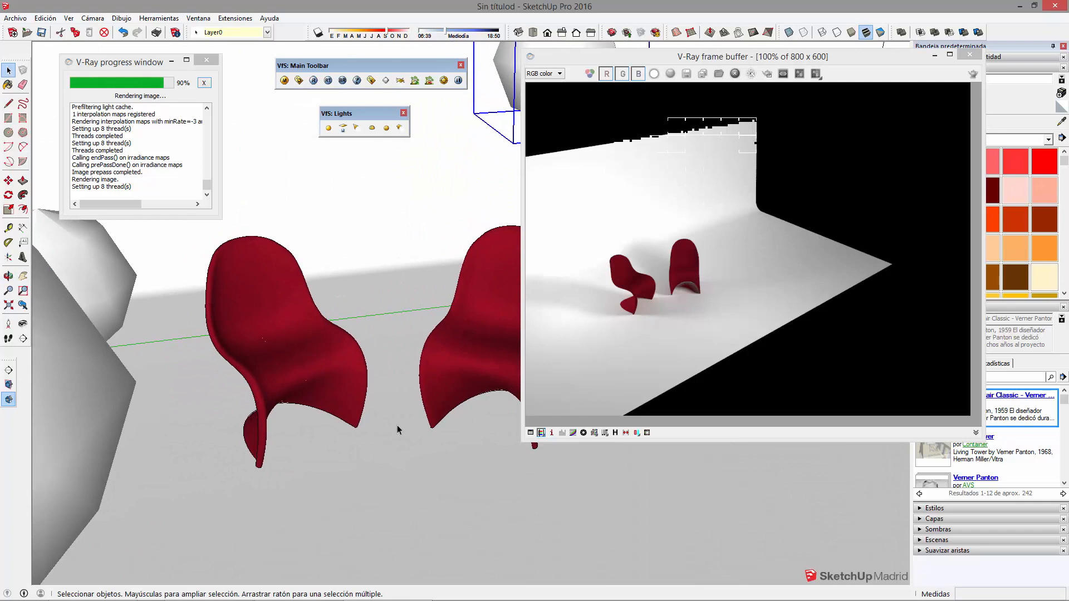
left_click(657, 280)
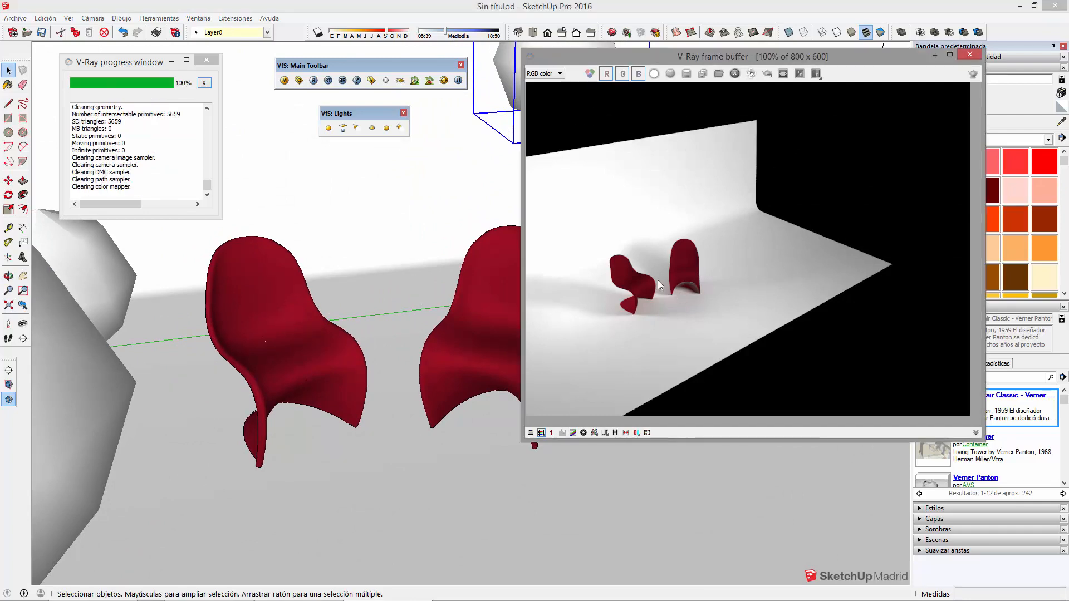
scroll(654, 278, "up", 1)
scroll(673, 253, "down", 1)
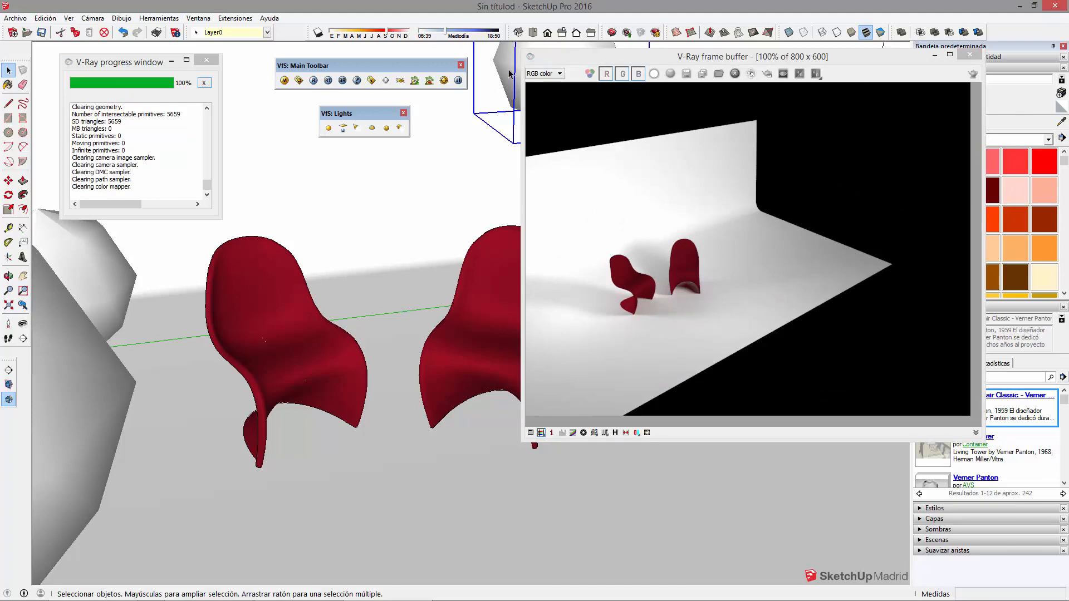
left_click(973, 74)
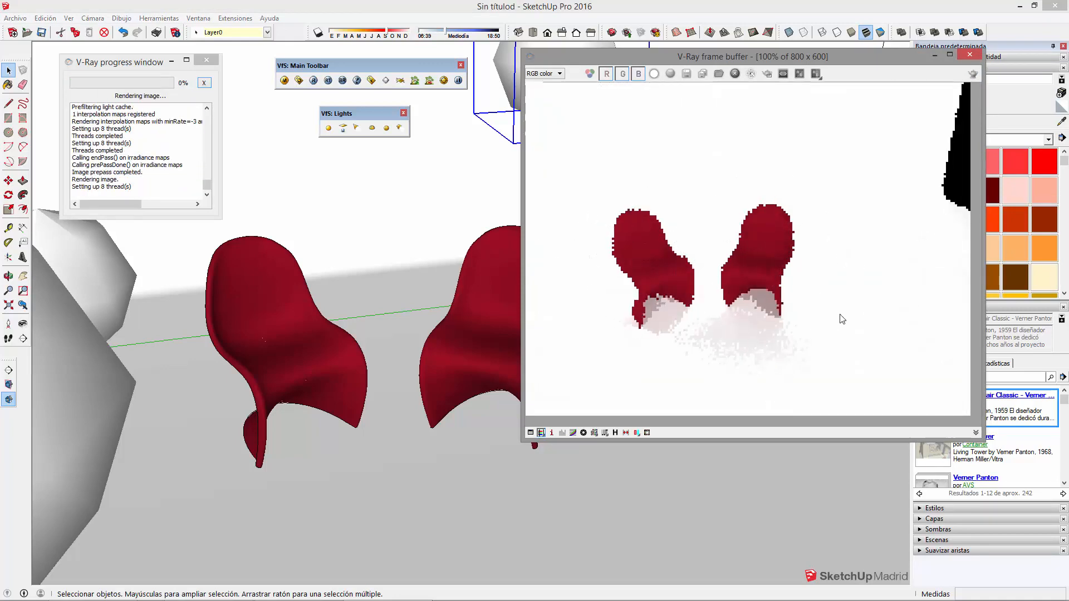
Move the frame buffer aside and edit the intensity of the Omni Light above and behind the chairs.
left_click(513, 75)
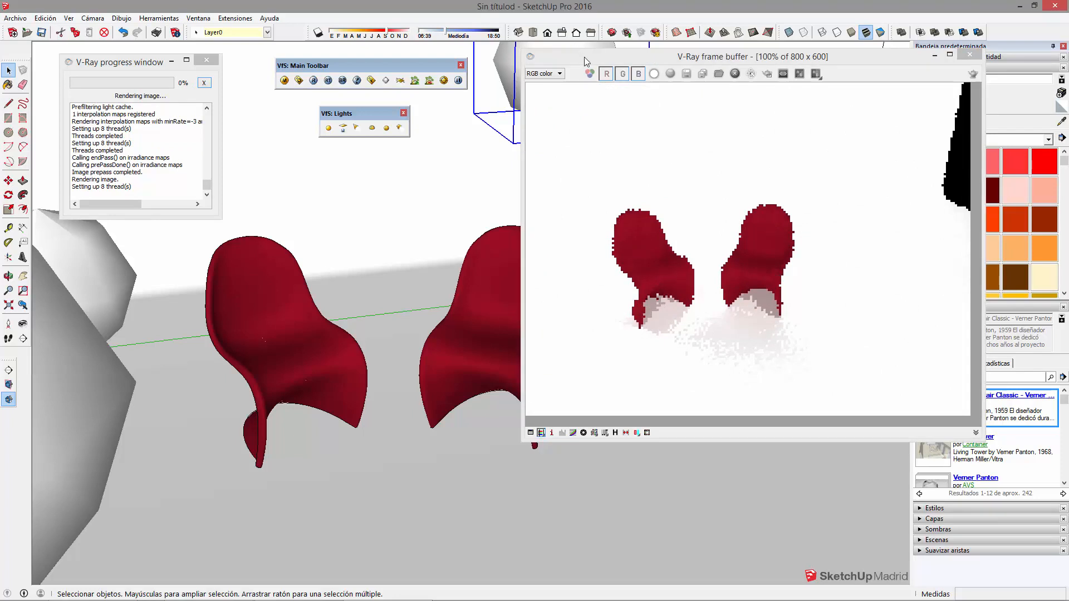
left_click_drag(584, 57, 714, 84)
right_click(545, 78)
mouse_move(596, 327)
left_click(702, 327)
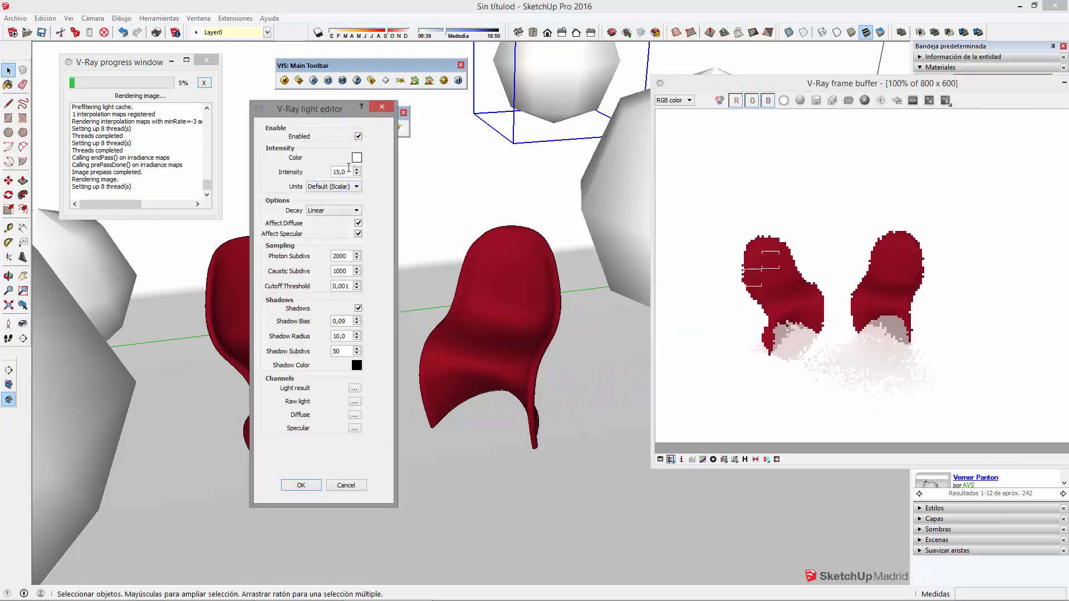
left_click(301, 485)
Set the intensity of the Omni Light beside the right chair to 5.
right_click(618, 198)
mouse_move(686, 449)
left_click(772, 448)
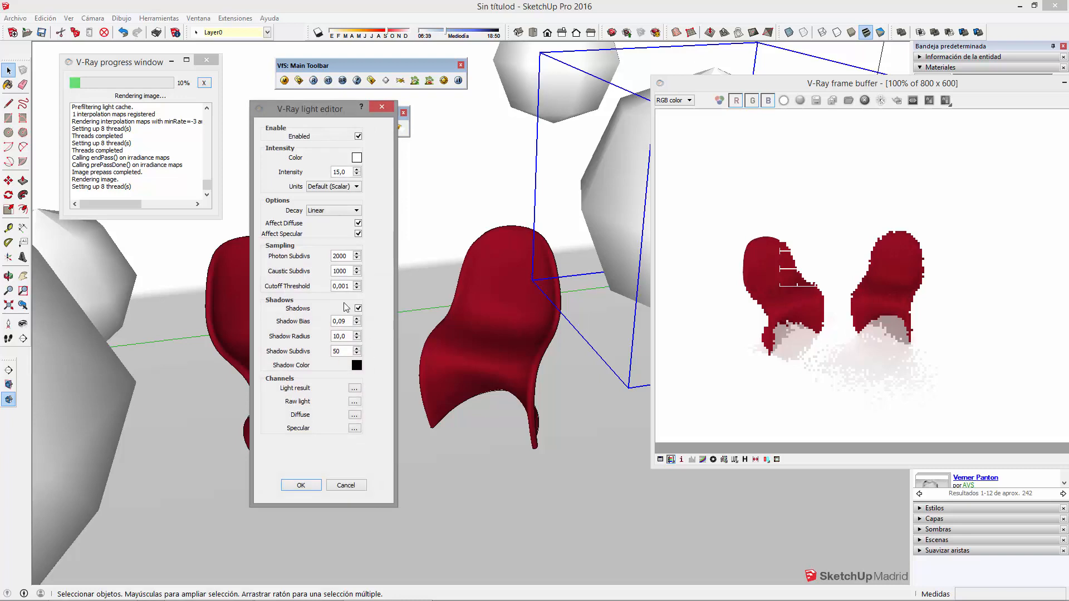
left_click_drag(347, 172, 310, 176)
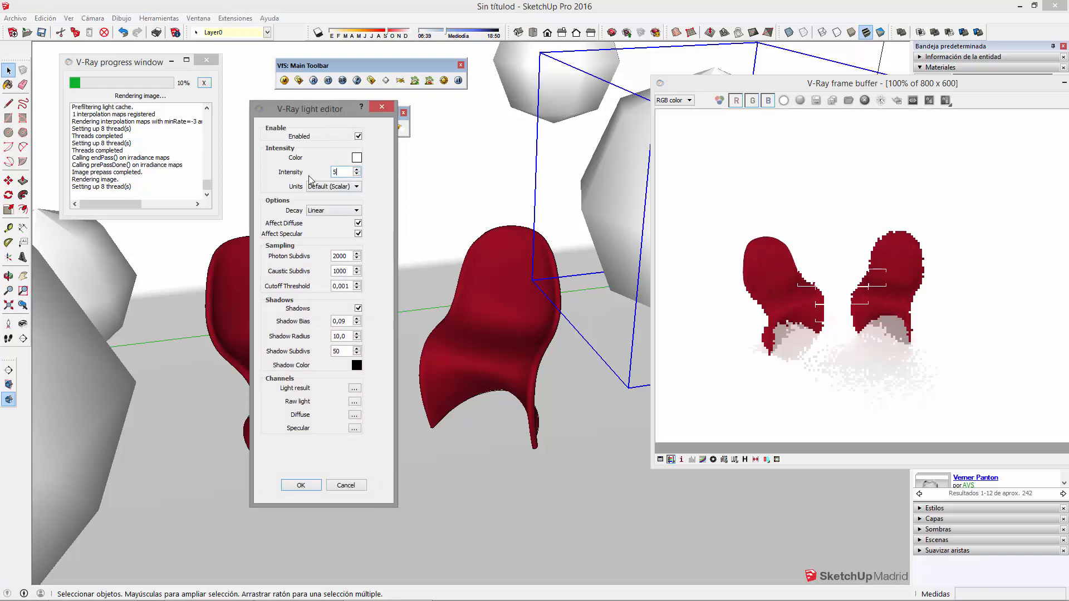
type("5")
left_click(299, 486)
Set the intensity of the rear Omni Light beside the left chair to 5.
left_click(102, 270)
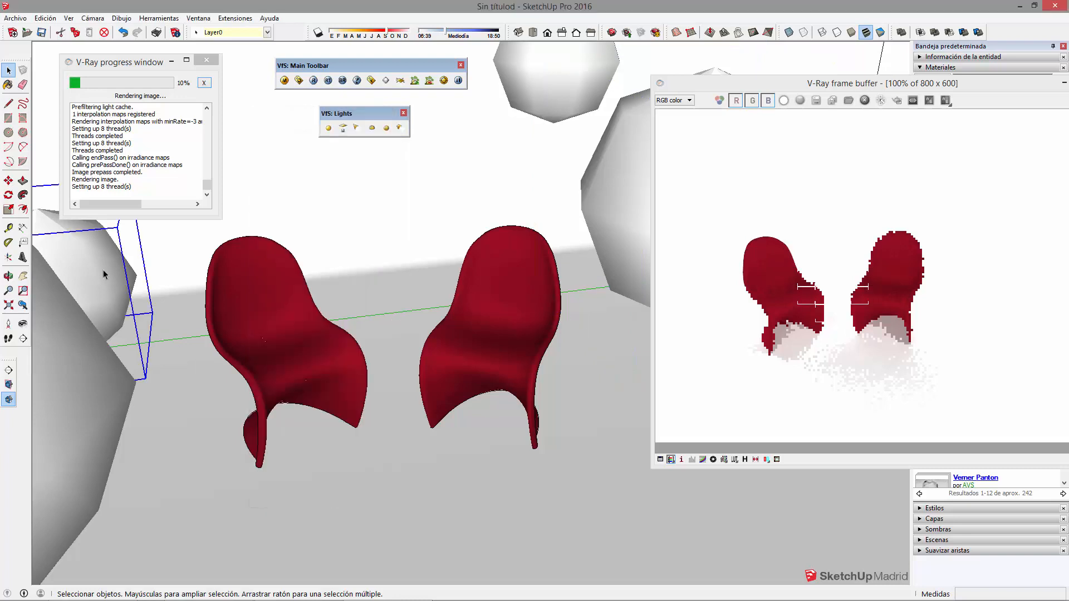
right_click(103, 270)
mouse_move(184, 521)
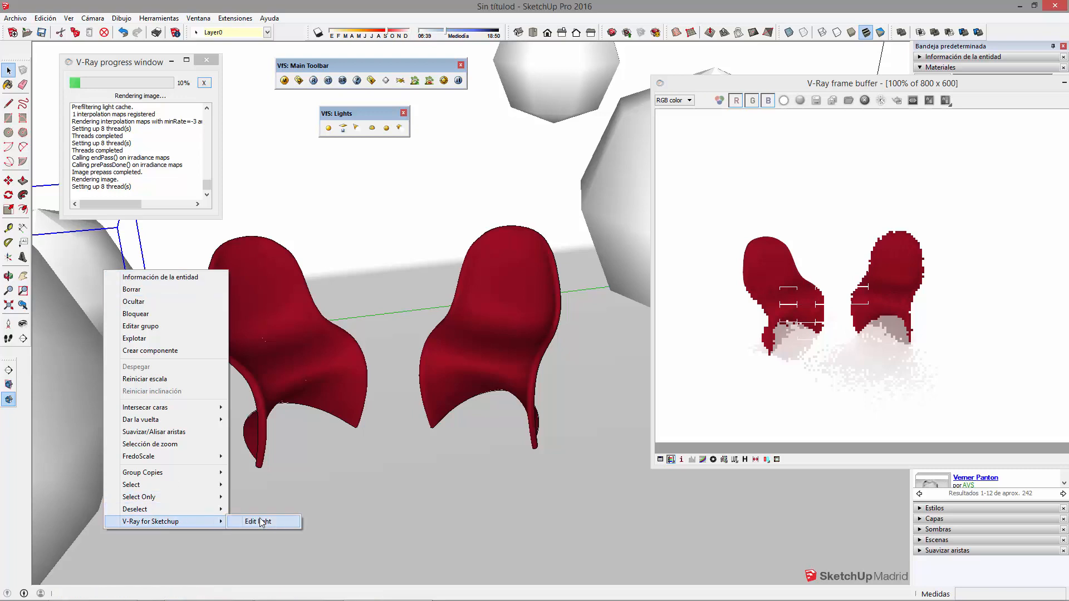
left_click(262, 522)
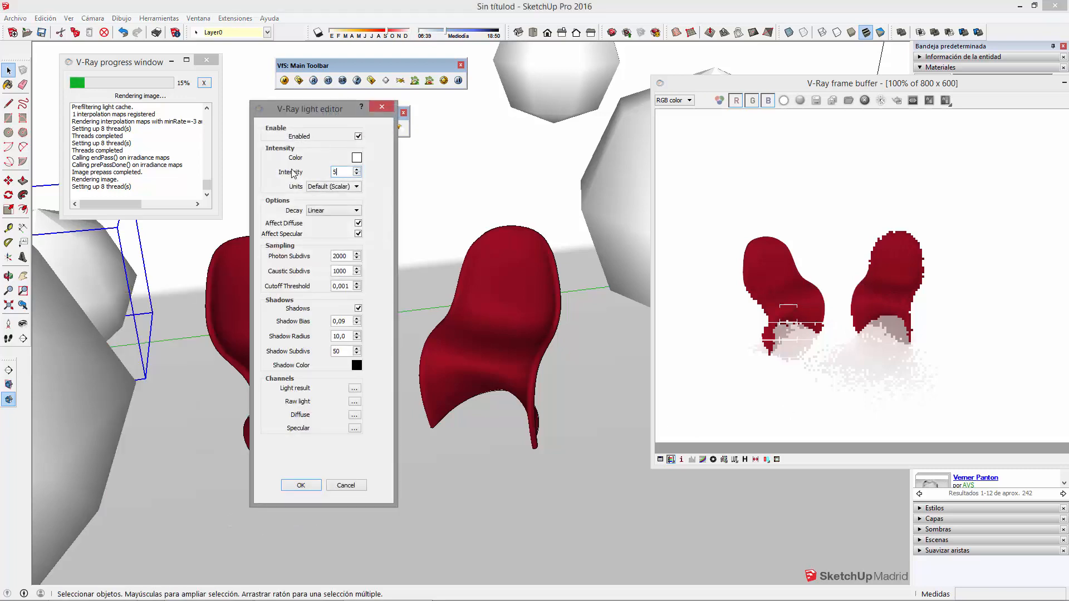
left_click(301, 486)
Set the intensity of the Omni Light in front of the left chair to 5.
left_click(100, 368)
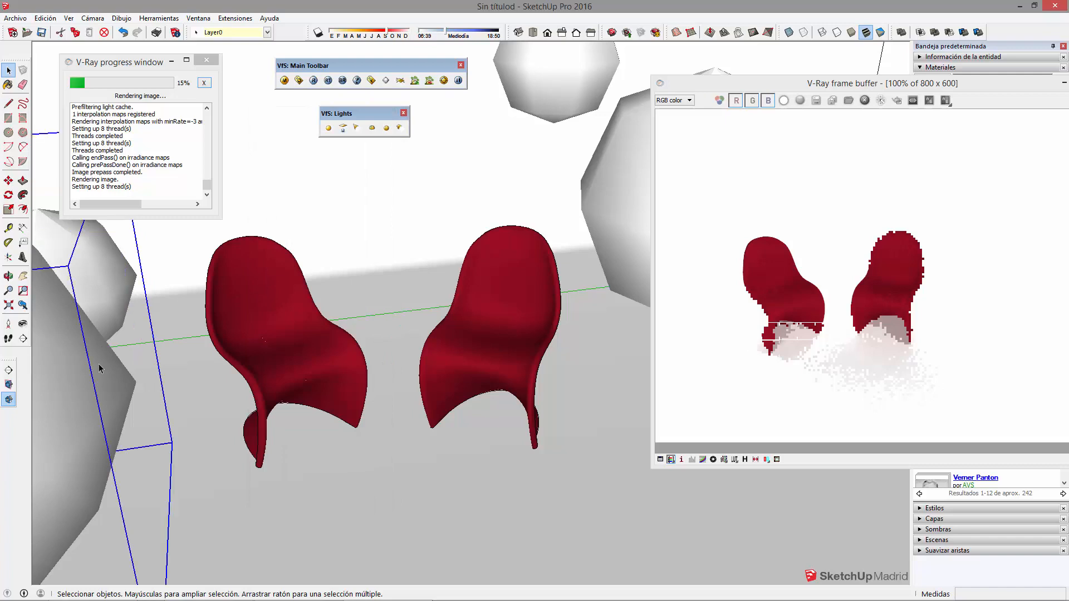
right_click(69, 405)
mouse_move(144, 386)
left_click(231, 385)
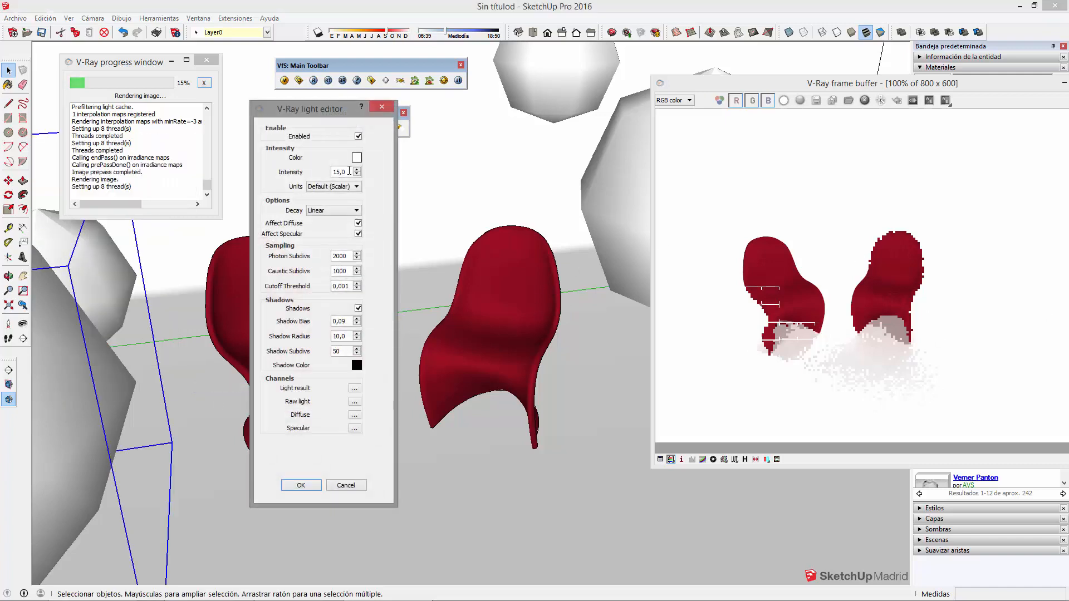
type("5")
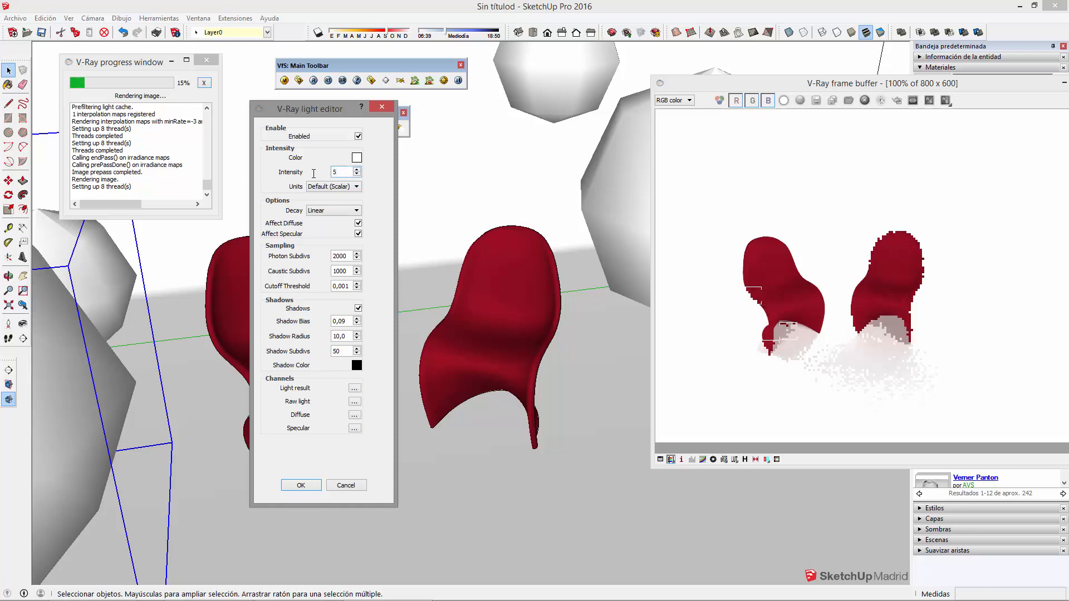
left_click(301, 485)
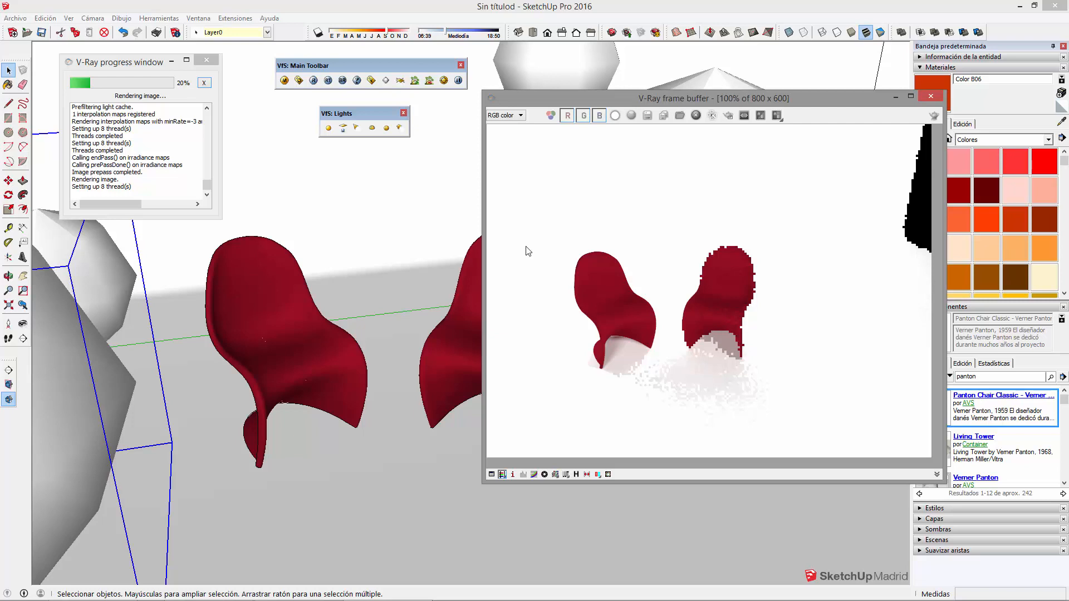
Restart the render with the new light intensities and view the four lights arranged around the chairs.
left_click(204, 84)
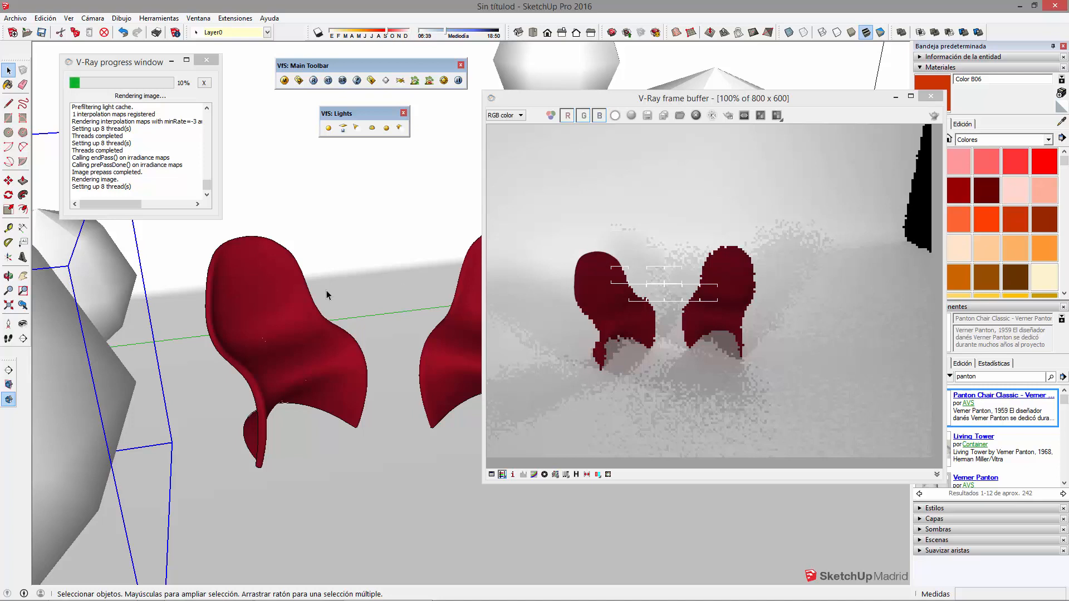
scroll(314, 312, "down", 10)
middle_click_drag(334, 345, 480, 376)
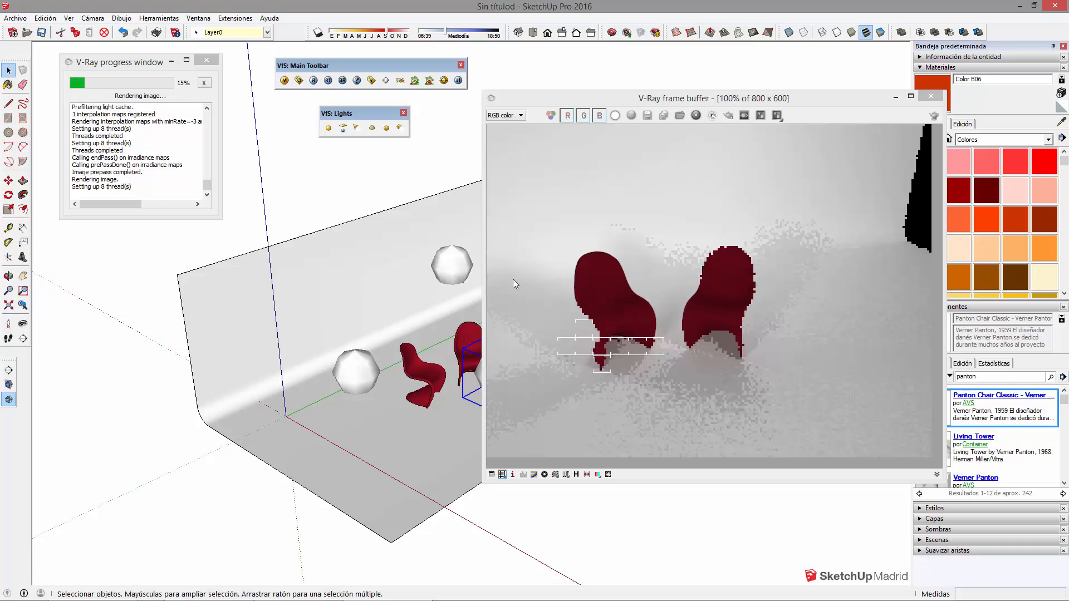
scroll(583, 291, "up", 1)
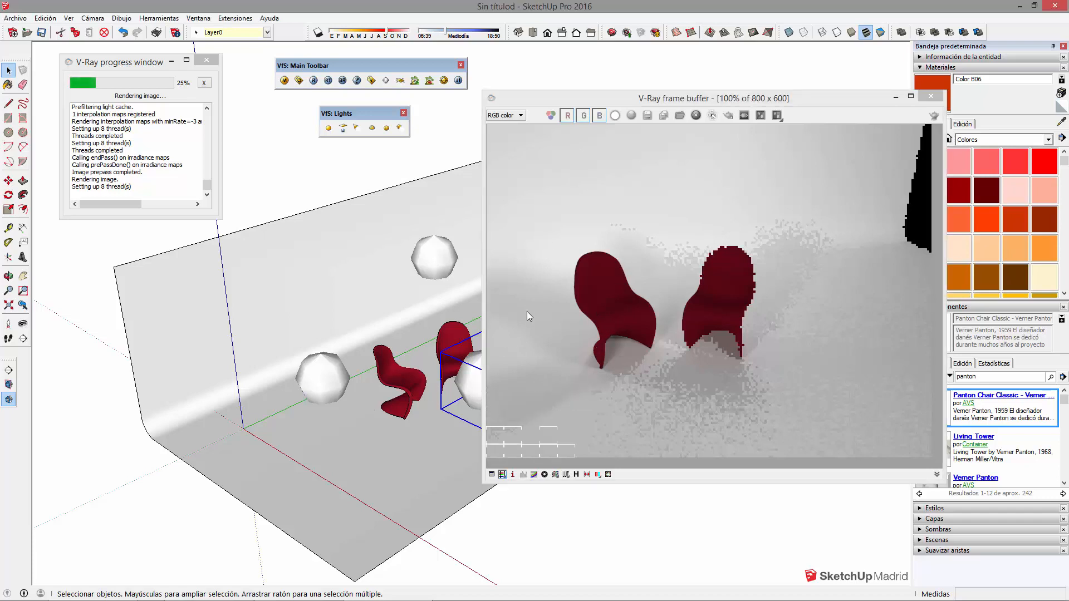
scroll(549, 300, "up", 1)
mouse_move(252, 383)
middle_mouse_down()
mouse_move(429, 279)
mouse_move(237, 365)
middle_mouse_up()
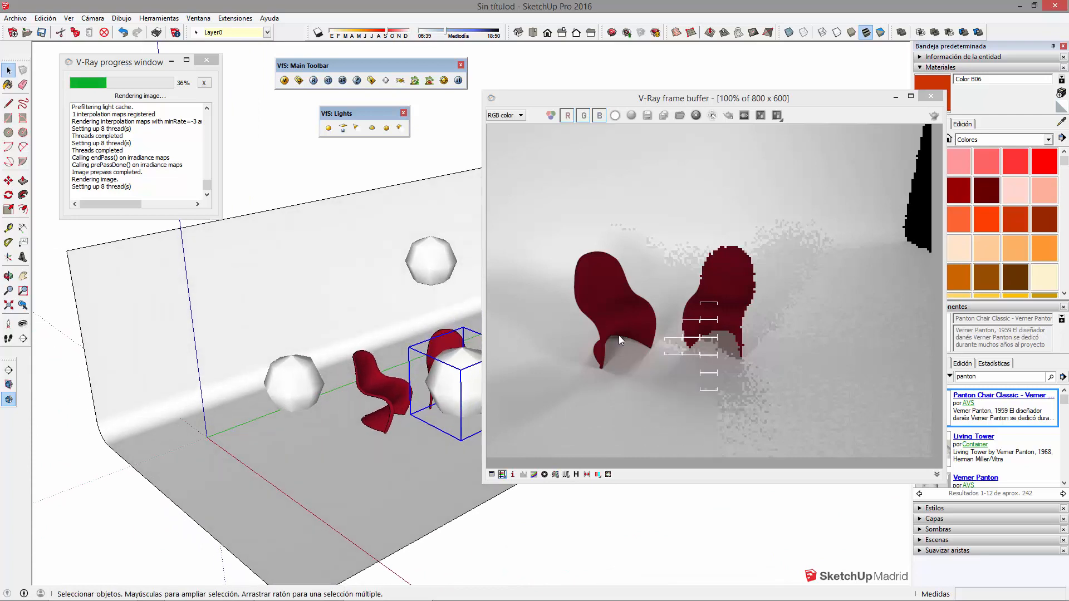
middle_click_drag(396, 368, 352, 379)
middle_click_drag(384, 303, 256, 357, "shift")
left_click_drag(593, 100, 684, 71)
mouse_move(396, 334)
middle_mouse_down()
mouse_move(351, 344)
mouse_move(384, 332)
middle_mouse_up()
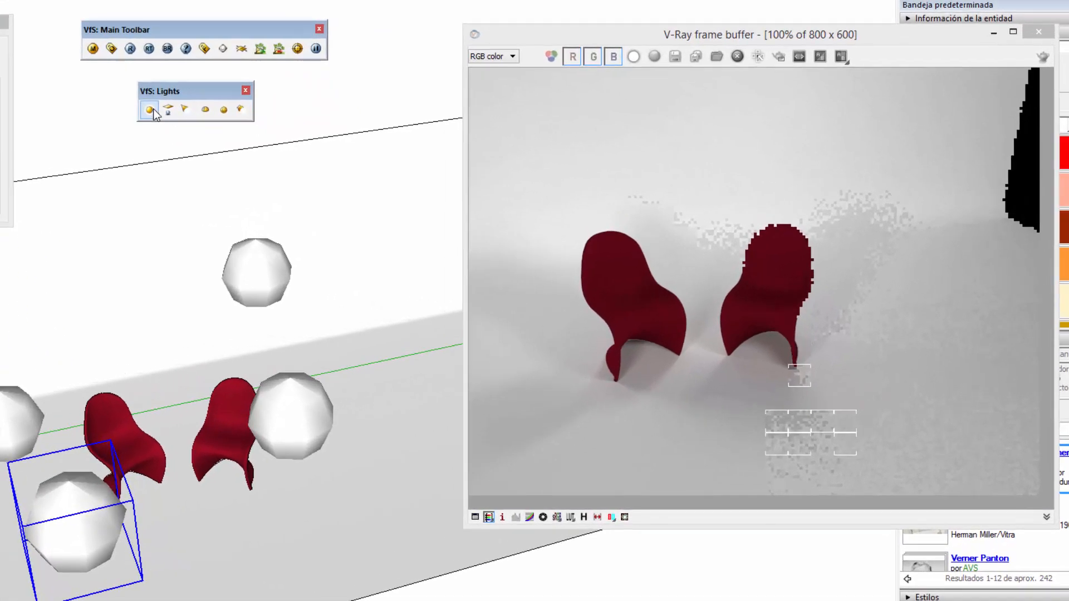
Open the settings of the Omni Light beside the right chair, review them and close the light editor.
left_click(188, 110)
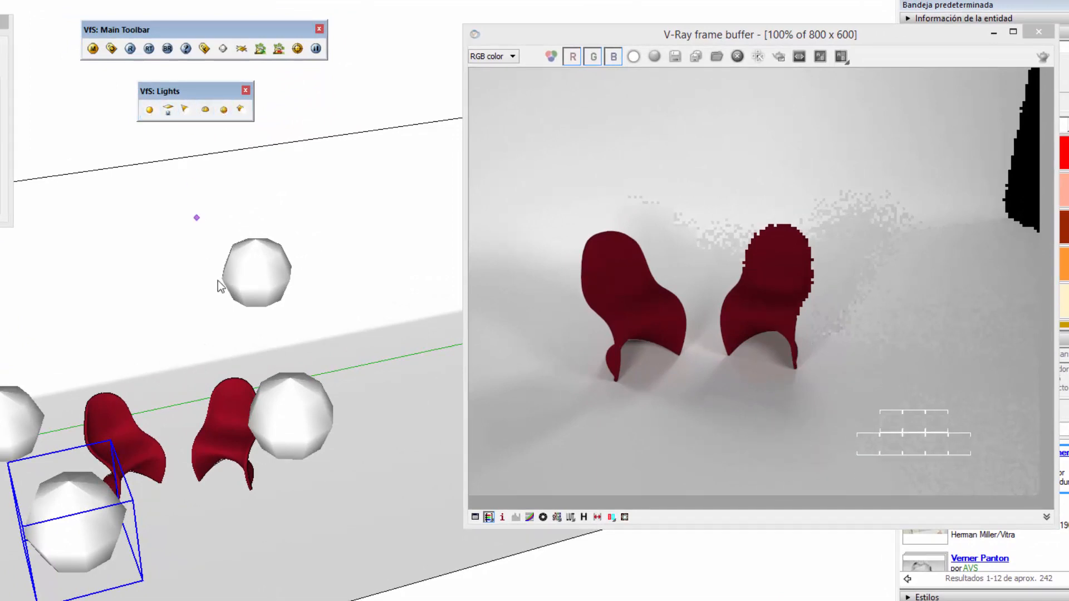
right_click(291, 418)
mouse_move(434, 405)
left_click(473, 406)
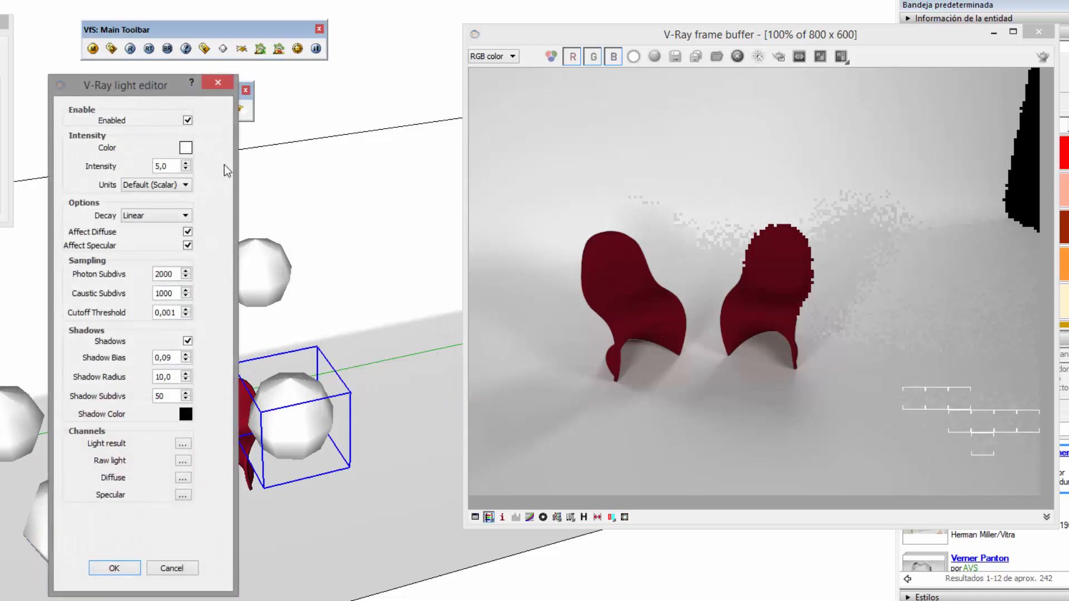
left_click_drag(155, 90, 408, 81)
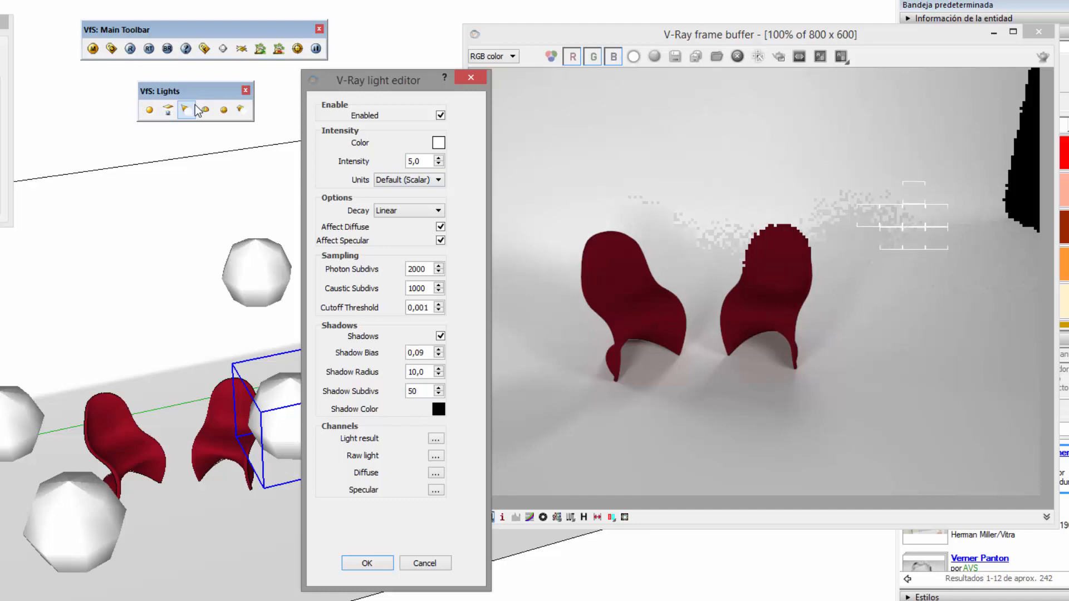
left_click(480, 80)
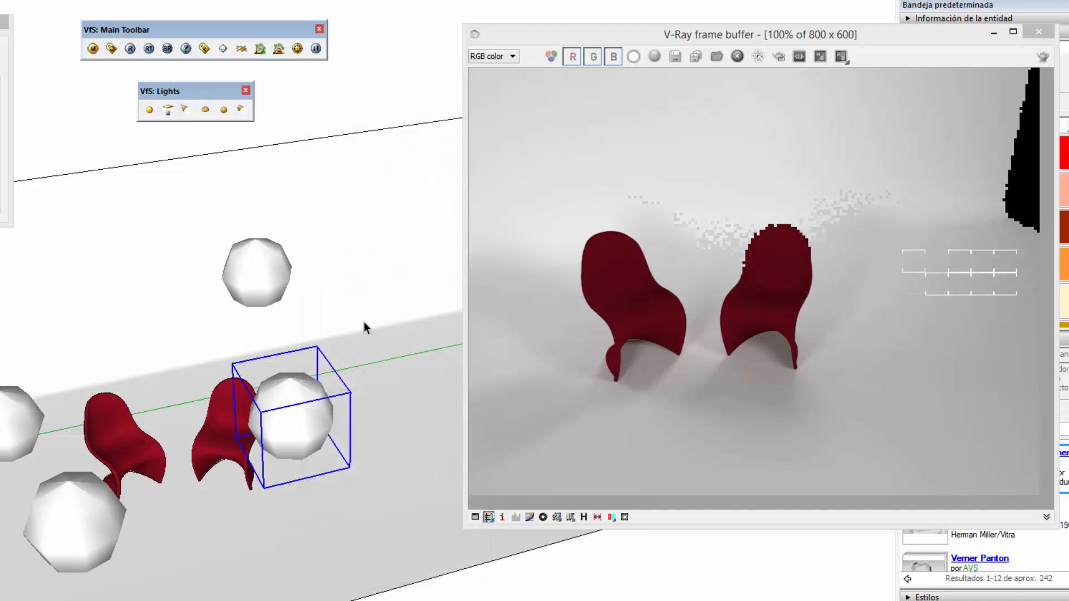